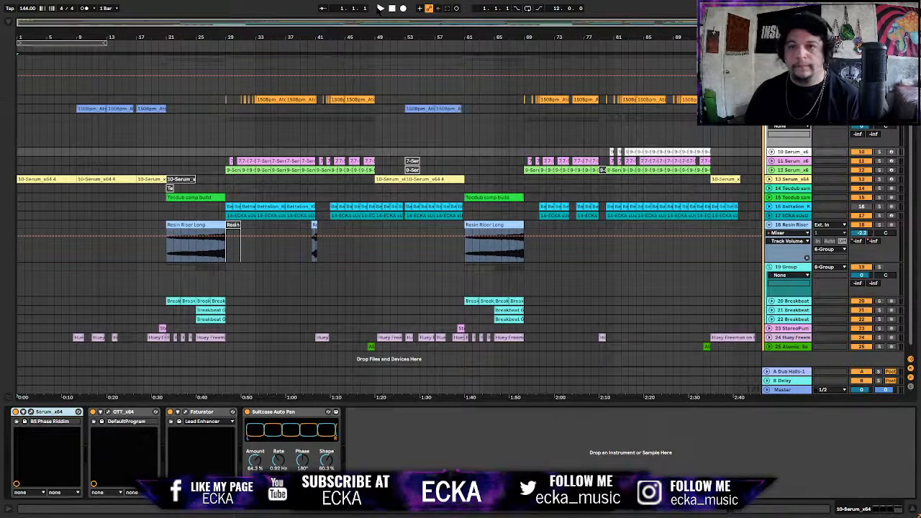
Play the whole arrangement through from bar 1
{"action": "left_click", "coordinate": [381, 8]}
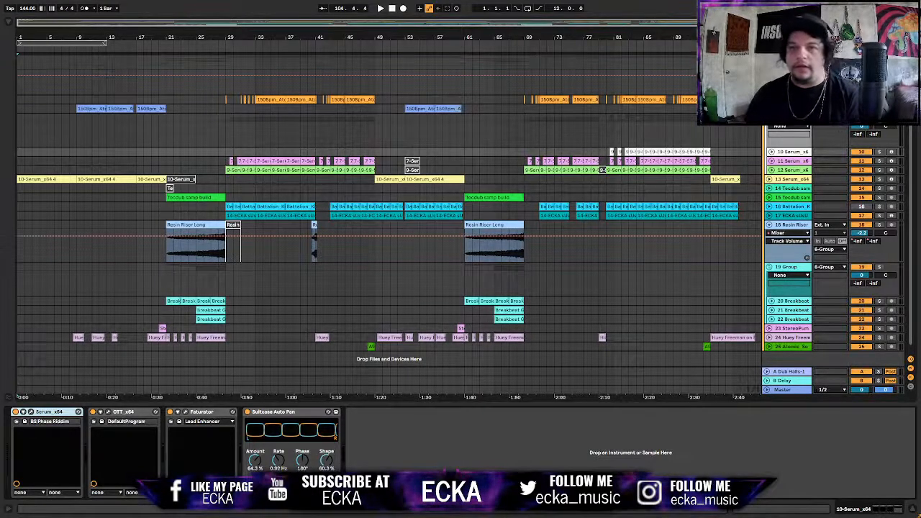
{"action": "left_click", "coordinate": [18, 347]}
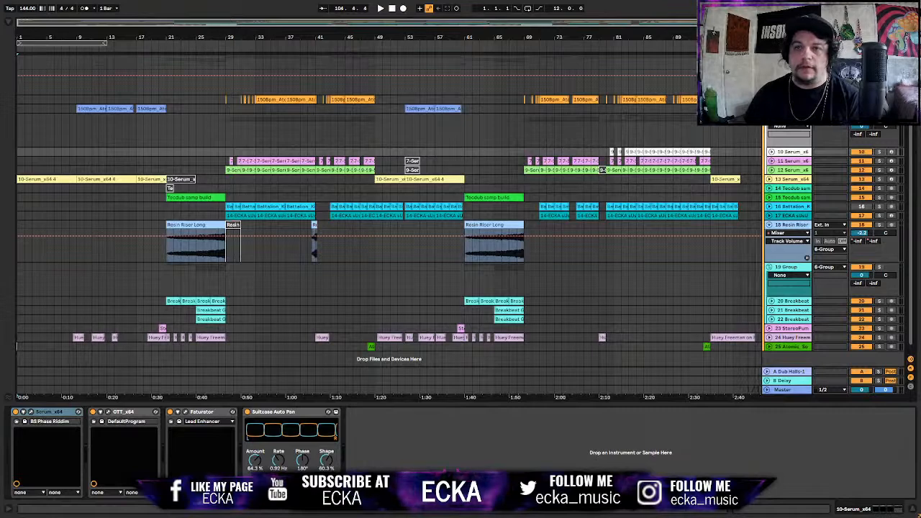
Play the first intro clip on the track 13 Serum synth from bar 1 with the track soloed
{"action": "left_click_drag", "start_coordinate": [761, 22], "coordinate": [177, 20]}
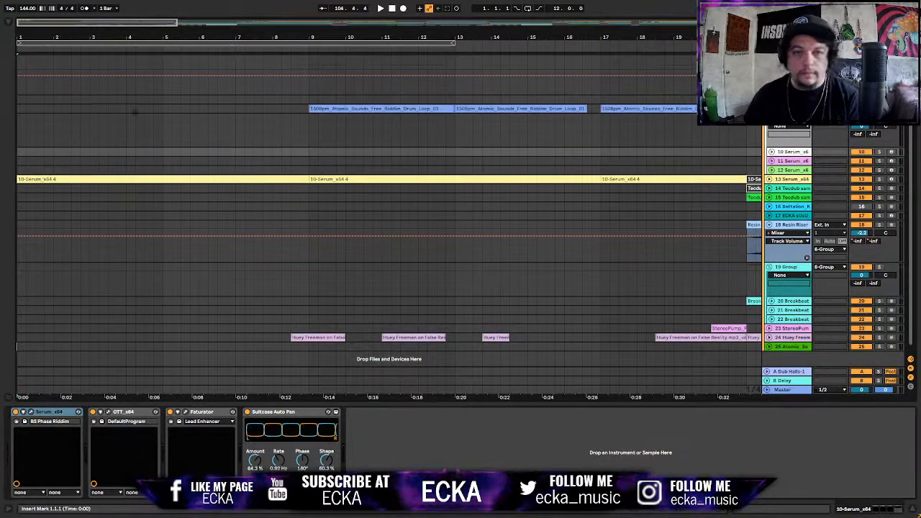
{"action": "left_click_drag", "start_coordinate": [176, 21], "coordinate": [243, 37]}
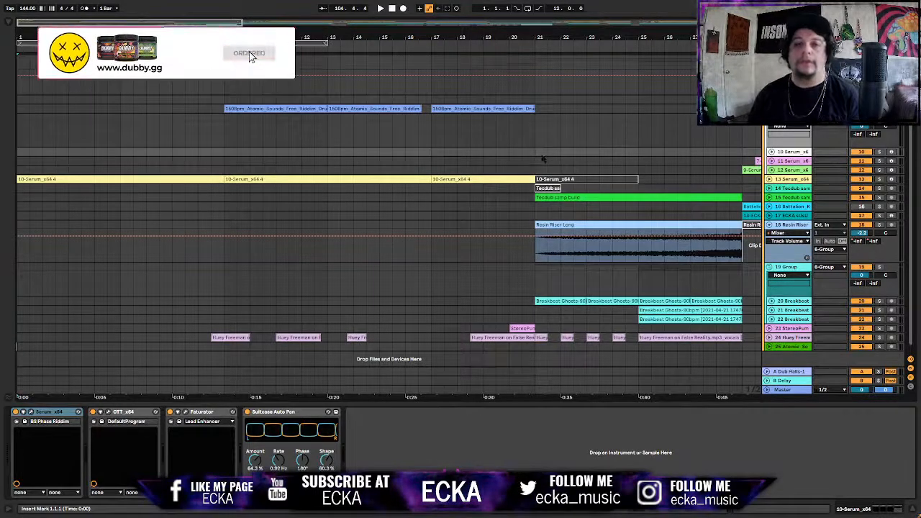
{"action": "left_click", "coordinate": [39, 179]}
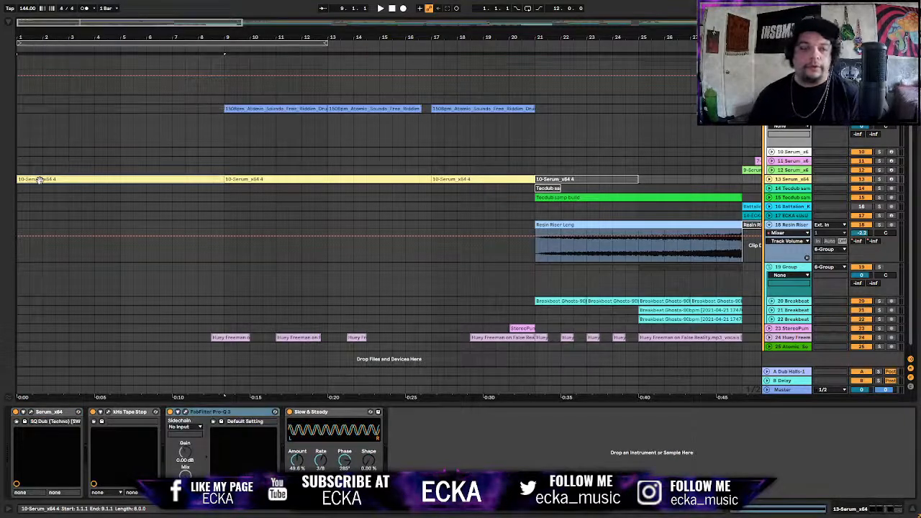
{"action": "key", "text": "space"}
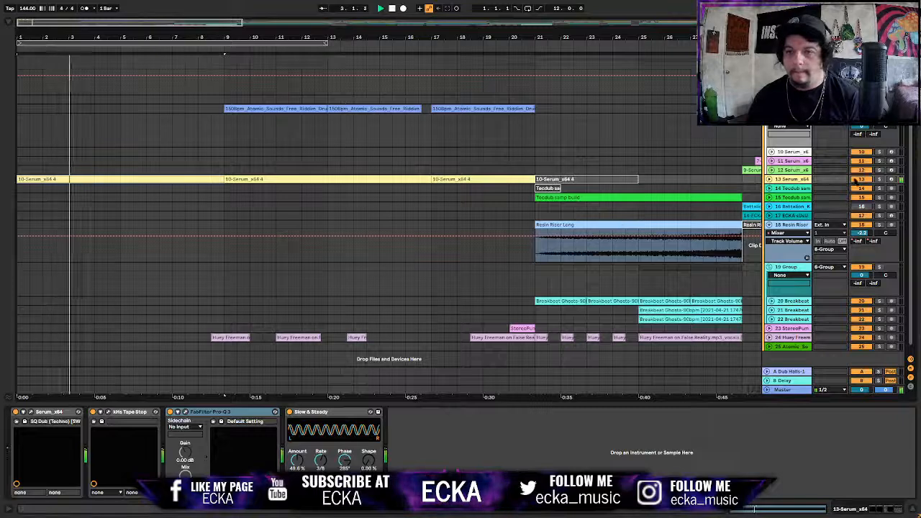
{"action": "left_click", "coordinate": [879, 180]}
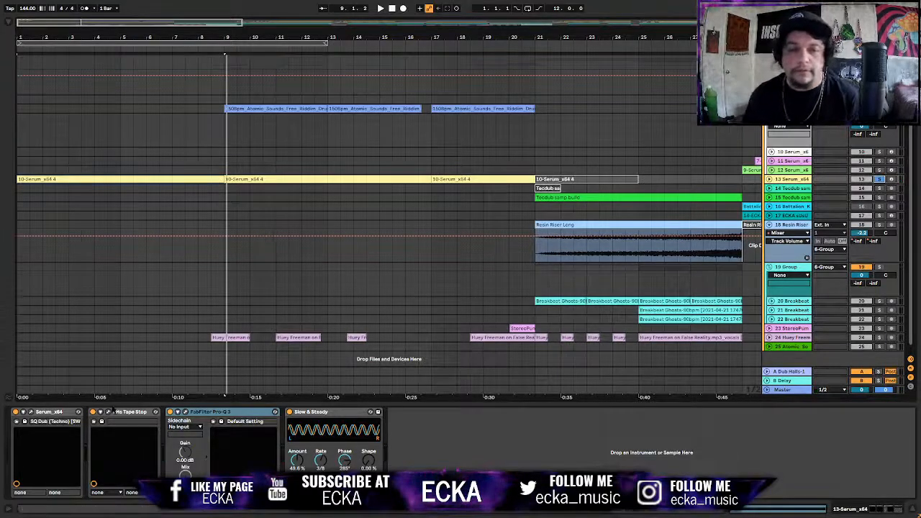
Examine the Serum synth patch SQ Dub (Techno) on track 13, including its oscillators, filter and envelope, and close it
{"action": "left_click", "coordinate": [45, 412]}
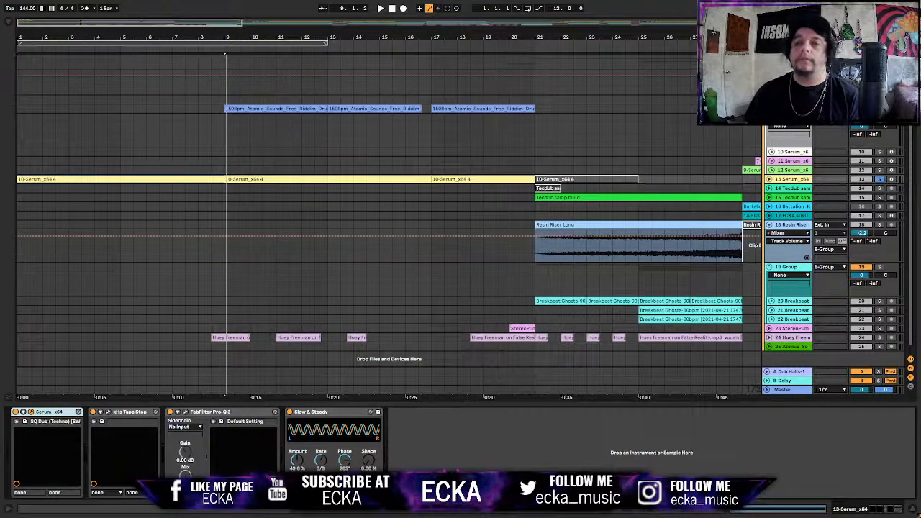
{"action": "left_click_drag", "start_coordinate": [920, 65], "coordinate": [603, 13]}
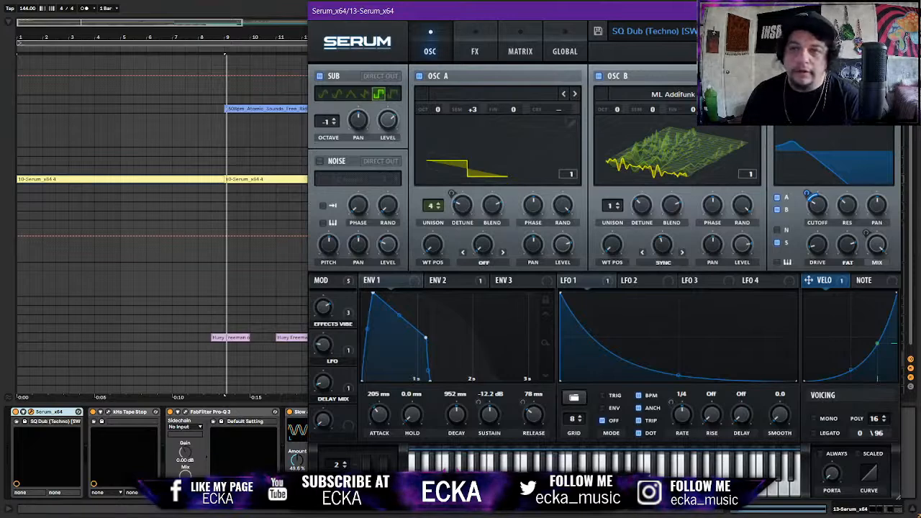
{"action": "left_click", "coordinate": [889, 11]}
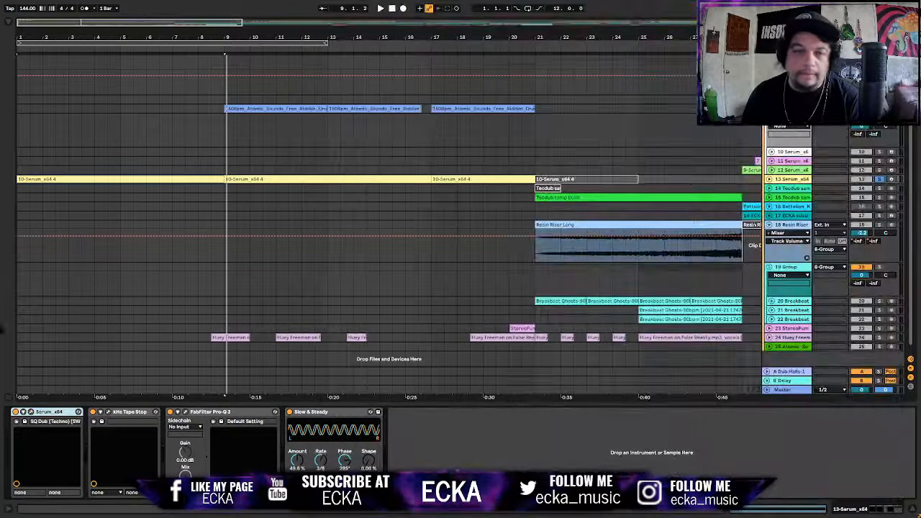
Show the kHs Tape Stop Play automation on the track 13 Serum synth and listen to the track from bar 5
{"action": "left_click", "coordinate": [769, 180]}
{"action": "left_click", "coordinate": [791, 188]}
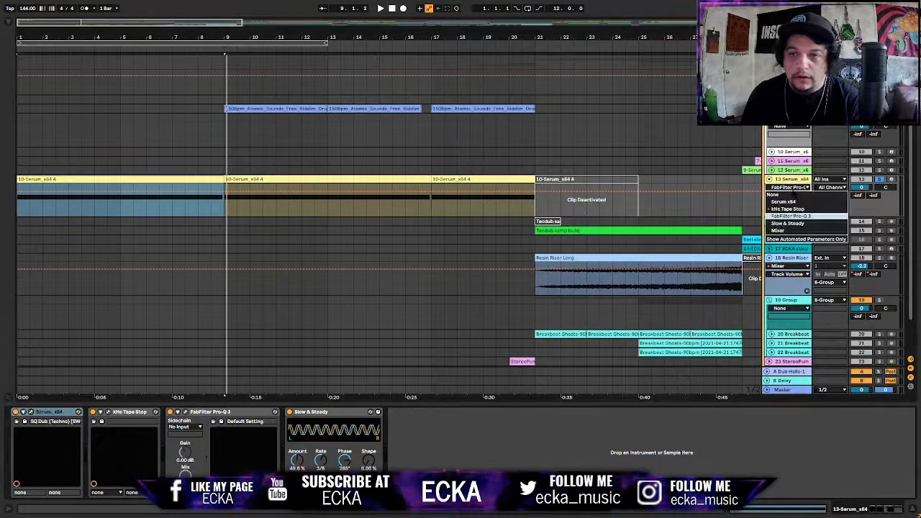
{"action": "left_click", "coordinate": [787, 208]}
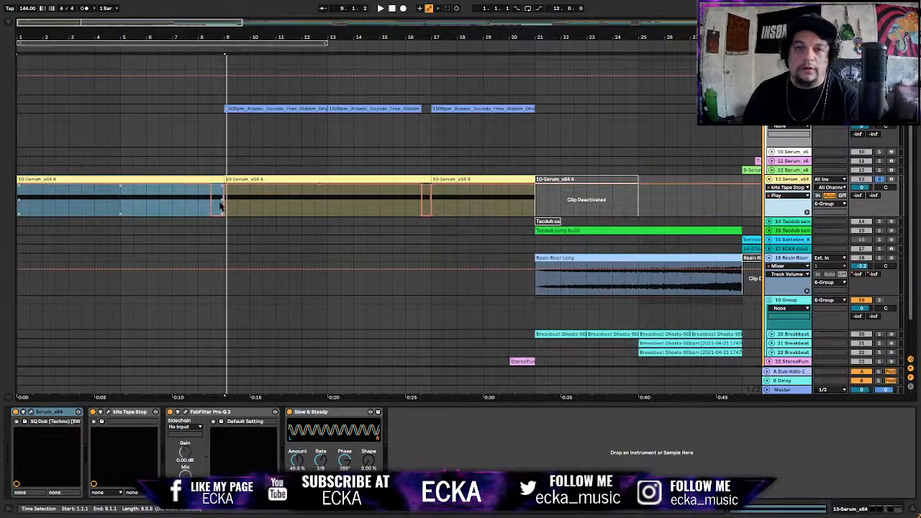
{"action": "left_click", "coordinate": [126, 209]}
{"action": "key", "text": "space"}
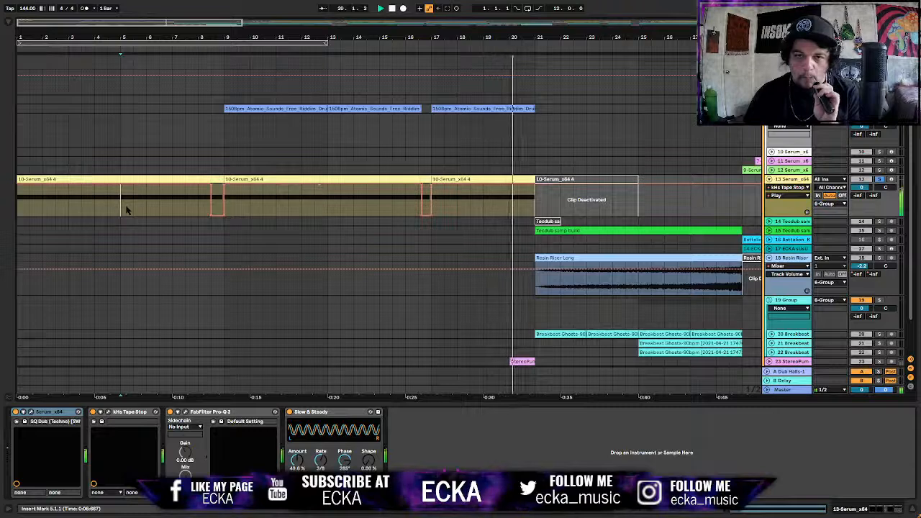
{"action": "key", "text": "space"}
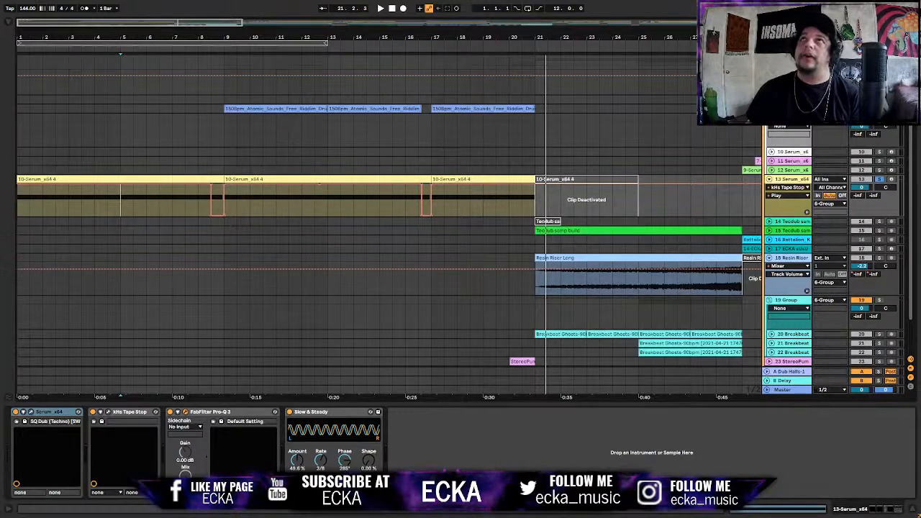
Examine the FabFilter Pro-Q 3 curve and spectrum on track 13 during playback and close the equalizer
{"action": "left_click_drag", "start_coordinate": [920, 57], "coordinate": [498, 101]}
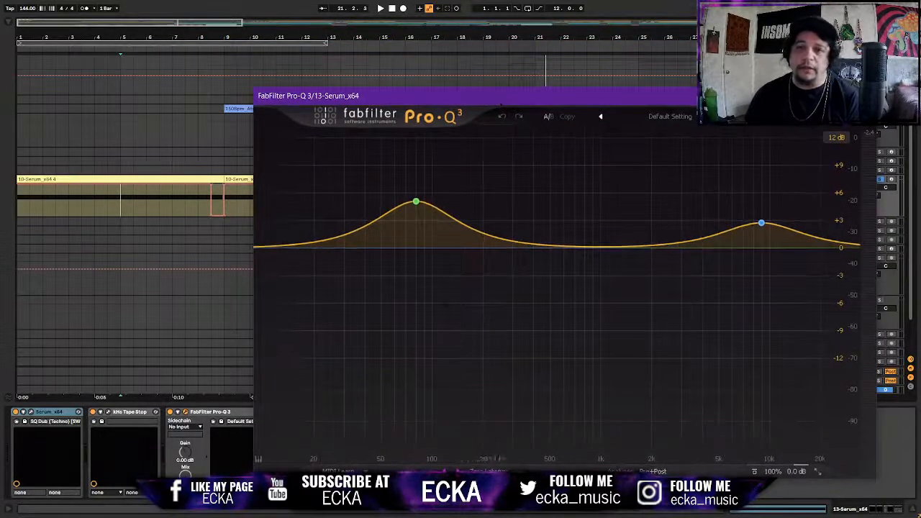
{"action": "mouse_move", "coordinate": [430, 205]}
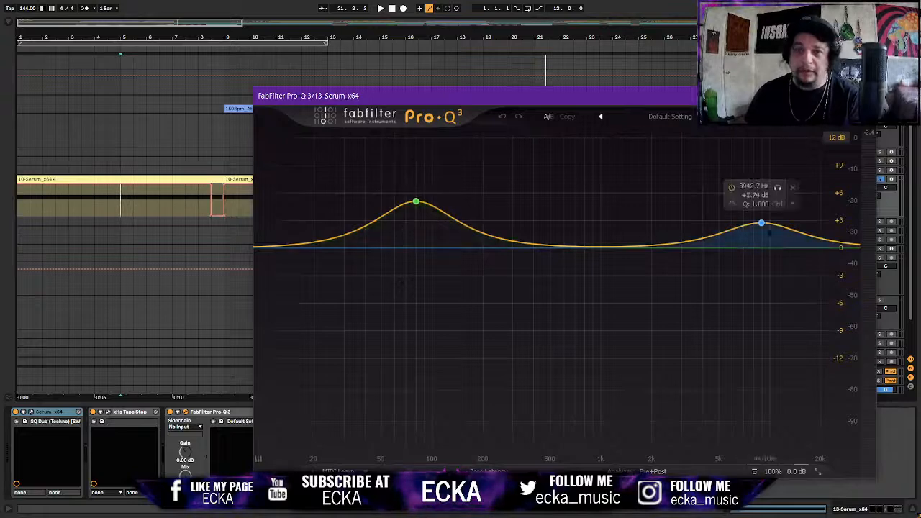
{"action": "key", "text": "space"}
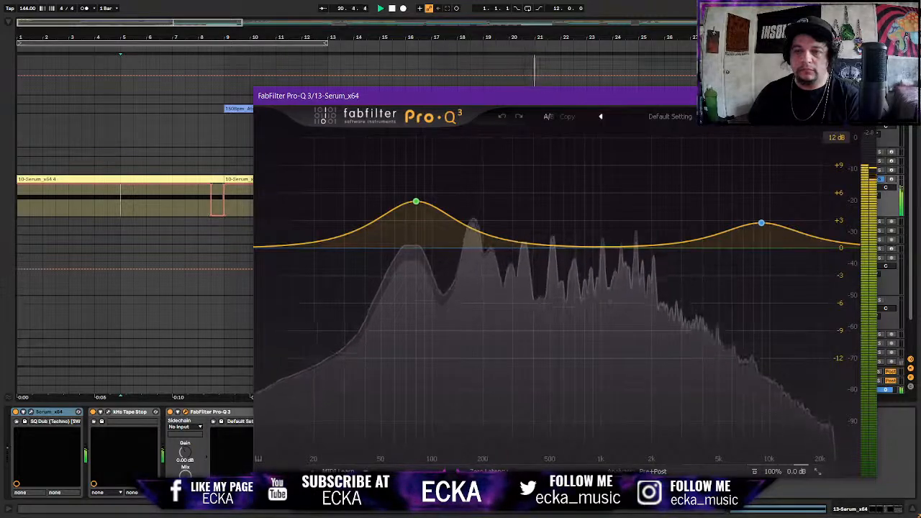
{"action": "left_click", "coordinate": [865, 96]}
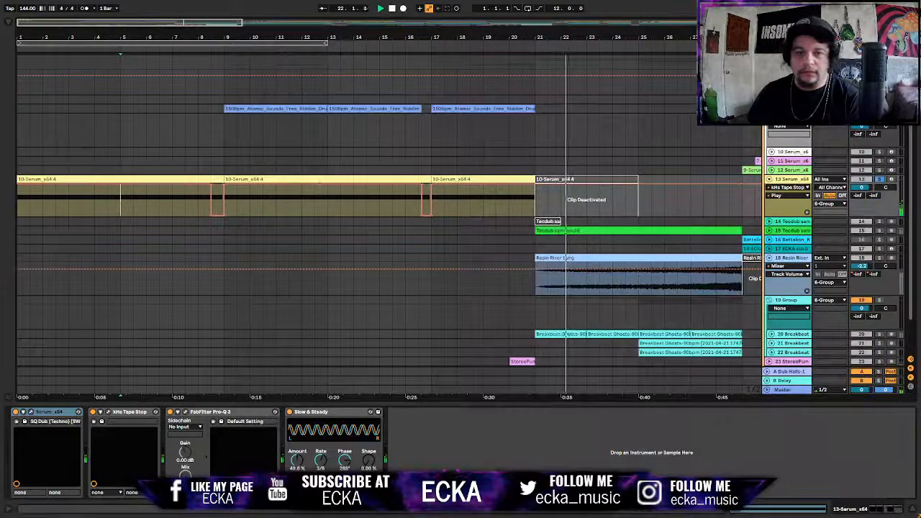
Inspect the Slow & Steady auto pan on track 13 and play the track's first clip from bar 1
{"action": "left_click", "coordinate": [325, 413]}
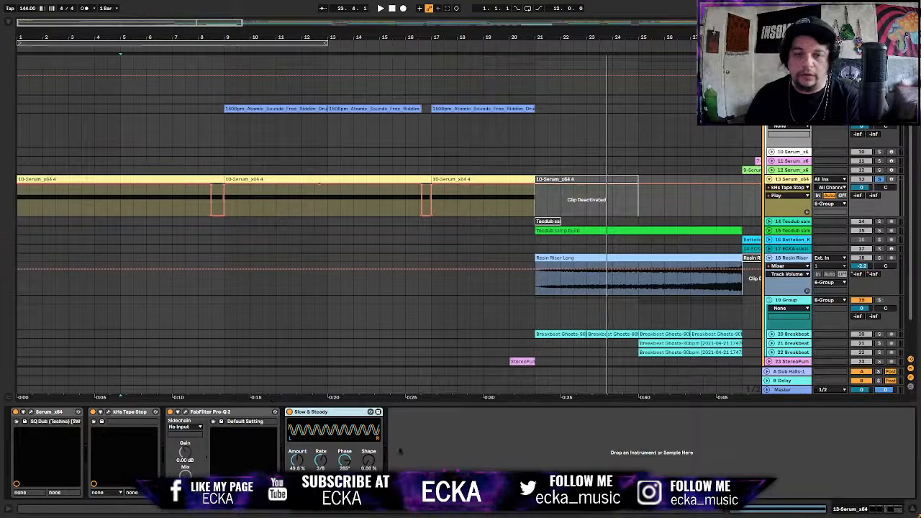
{"action": "left_click", "coordinate": [77, 181]}
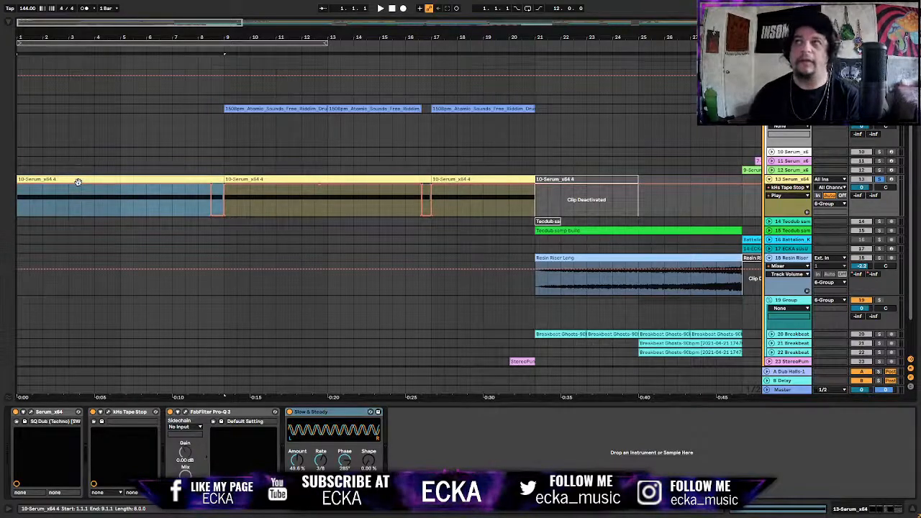
{"action": "key", "text": "space"}
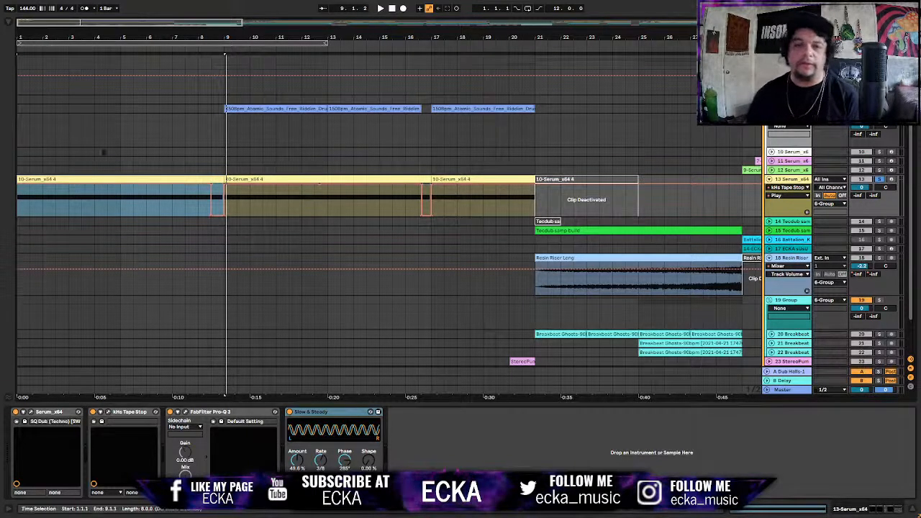
Select the first Atomic Sounds riddim drum loop at bar 9 and play the arrangement from there
{"action": "scroll", "coordinate": [270, 177], "scroll_direction": "down", "scroll_amount": 4}
{"action": "scroll", "coordinate": [268, 181], "scroll_direction": "up", "scroll_amount": 5}
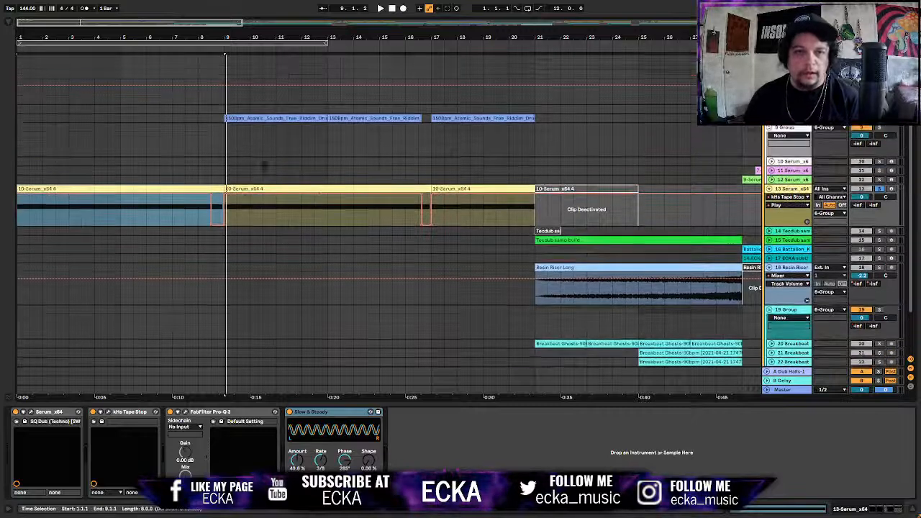
{"action": "left_click", "coordinate": [249, 120]}
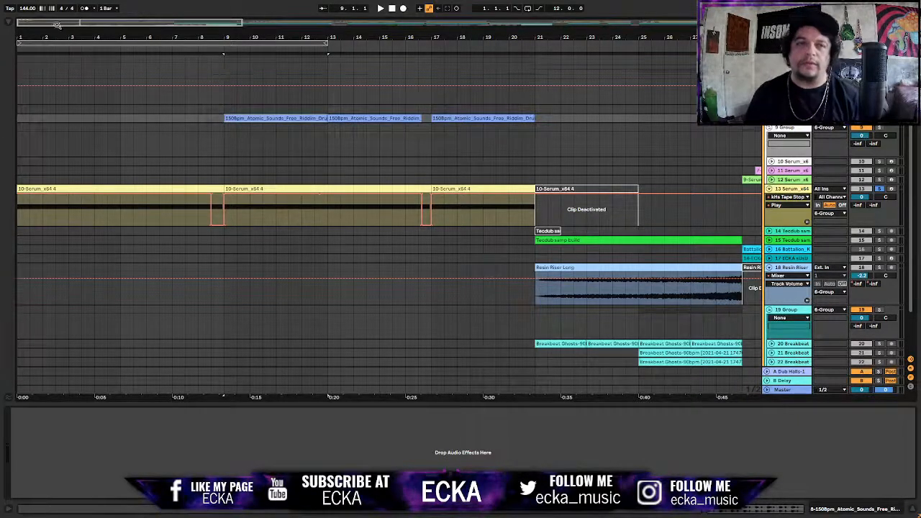
{"action": "left_click", "coordinate": [24, 9]}
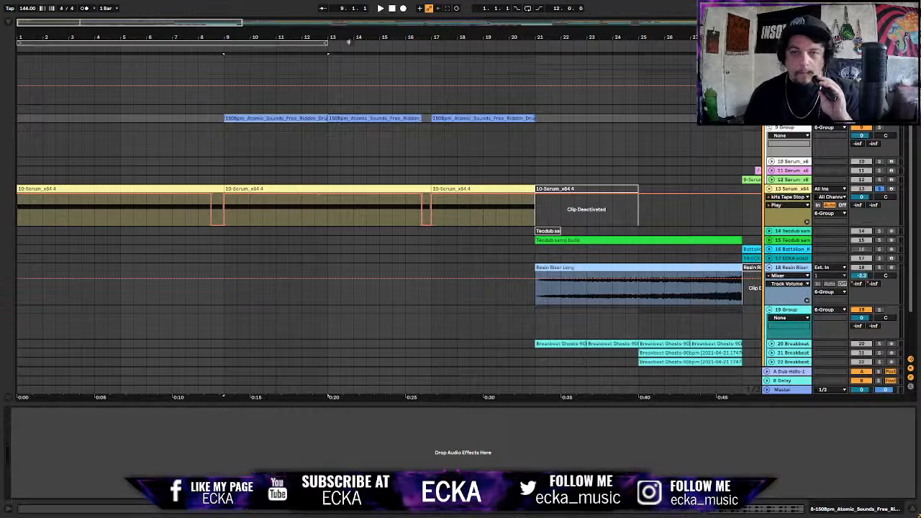
{"action": "left_click", "coordinate": [250, 119]}
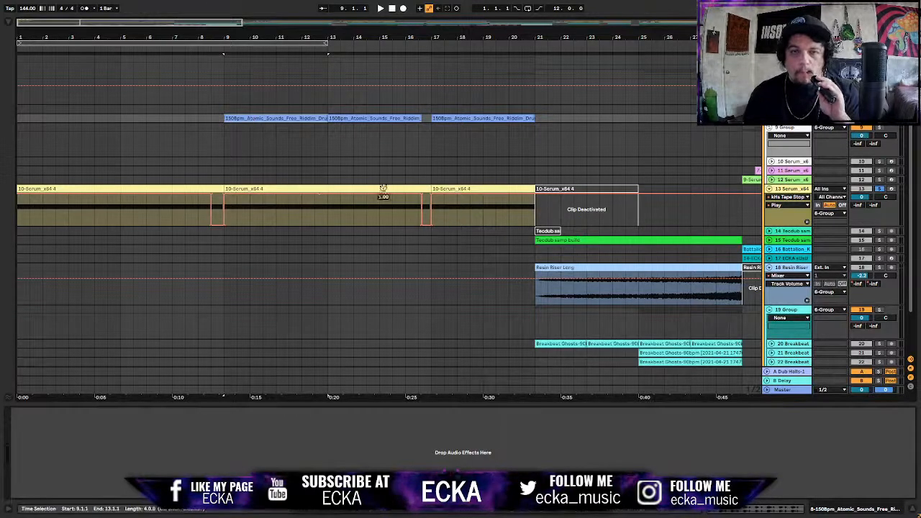
{"action": "left_click_drag", "start_coordinate": [202, 22], "coordinate": [220, 33]}
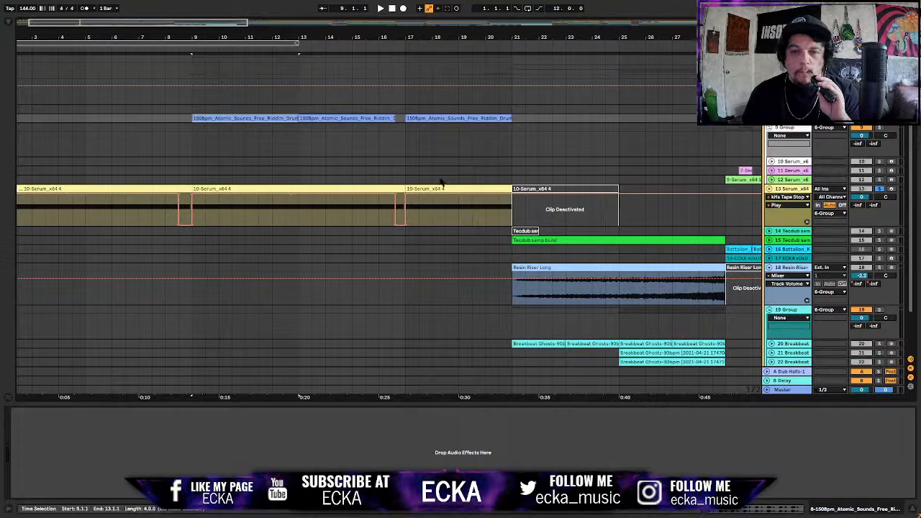
{"action": "left_click", "coordinate": [513, 244]}
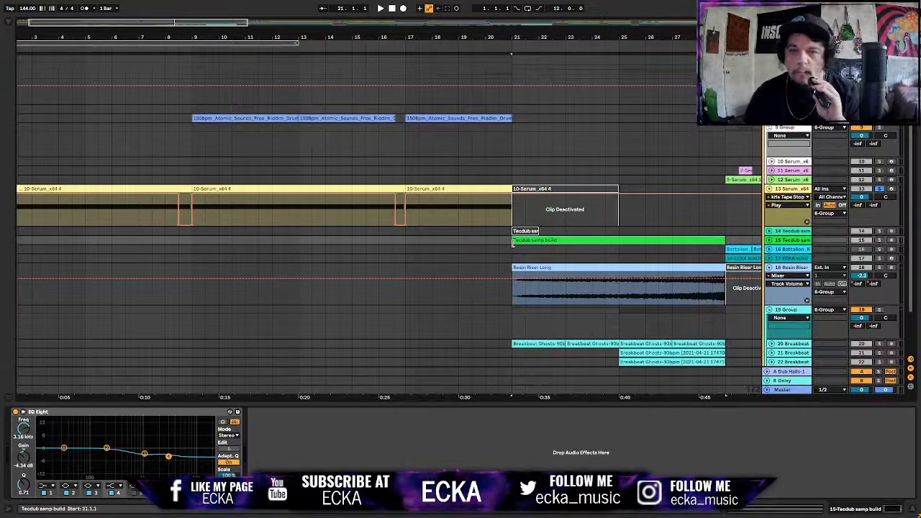
{"action": "left_click", "coordinate": [229, 118]}
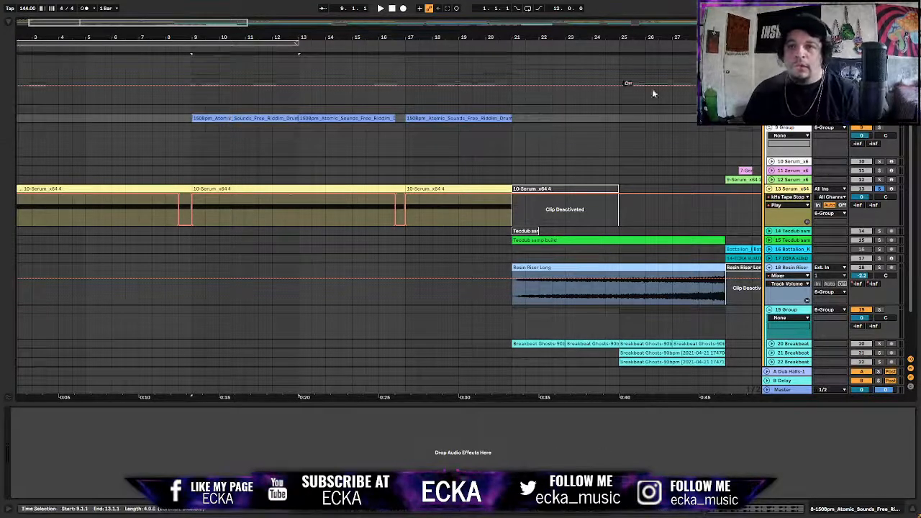
{"action": "key", "text": "space"}
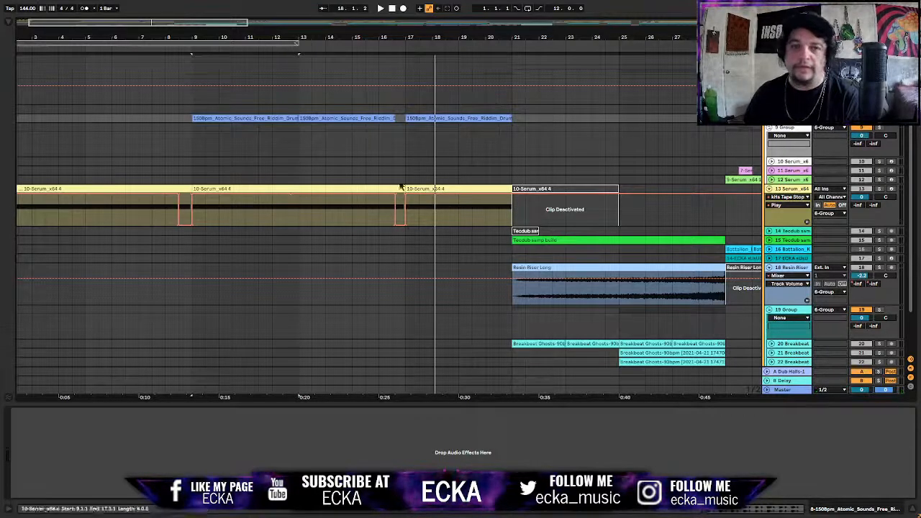
Solo the track 13 Serum synth and play it from bar 13 up to the build-up
{"action": "left_click", "coordinate": [877, 195]}
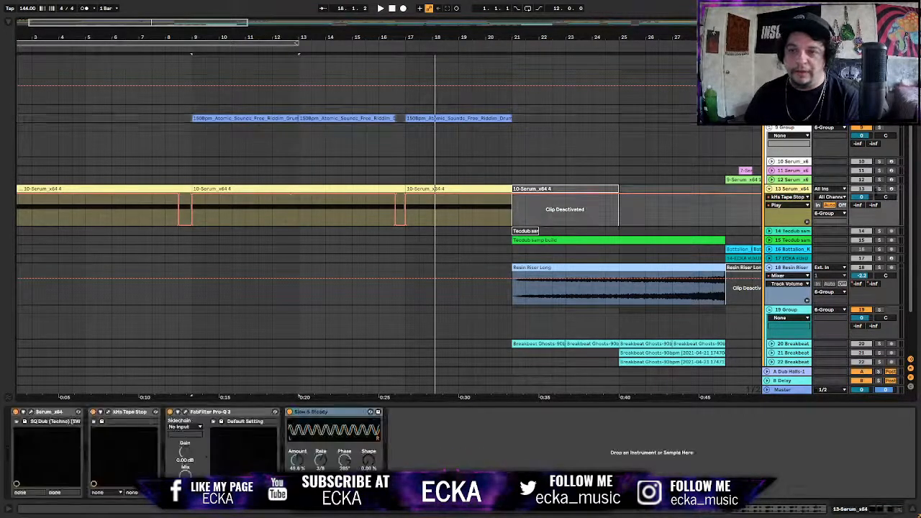
{"action": "left_click", "coordinate": [878, 189]}
{"action": "left_click", "coordinate": [343, 215]}
{"action": "key", "text": "space"}
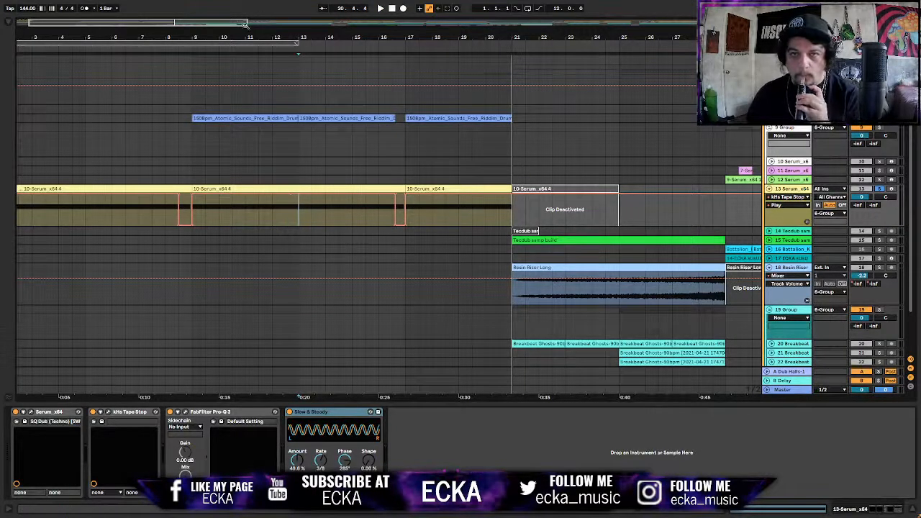
Solo the Huey Freeman vocal track and open its first clip, near bar 8, to inspect the waveform and warp settings
{"action": "left_click_drag", "start_coordinate": [202, 20], "coordinate": [300, 50]}
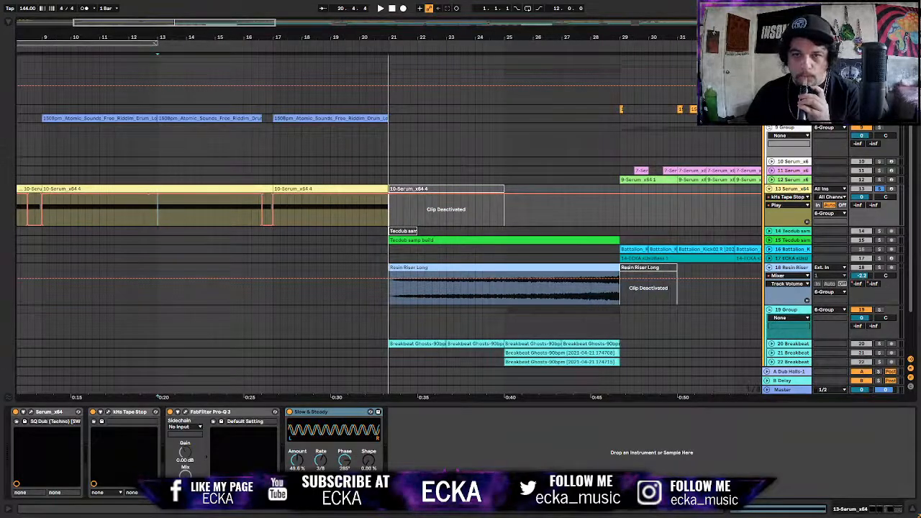
{"action": "scroll", "coordinate": [328, 313], "scroll_direction": "down", "scroll_amount": 3}
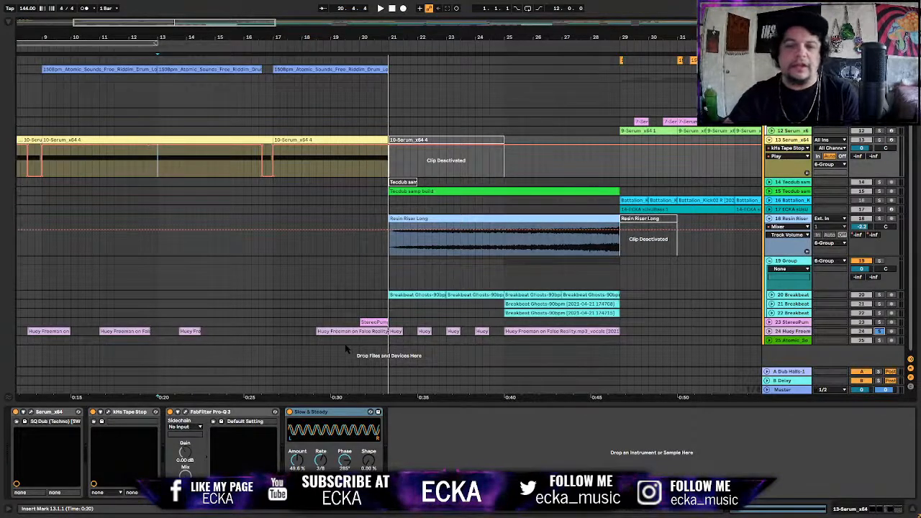
{"action": "left_click", "coordinate": [36, 333]}
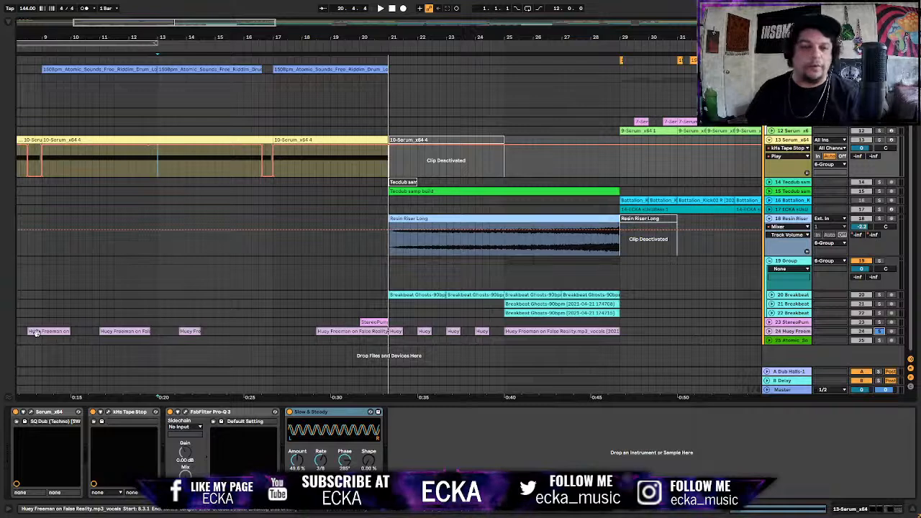
{"action": "double_click", "coordinate": [36, 333]}
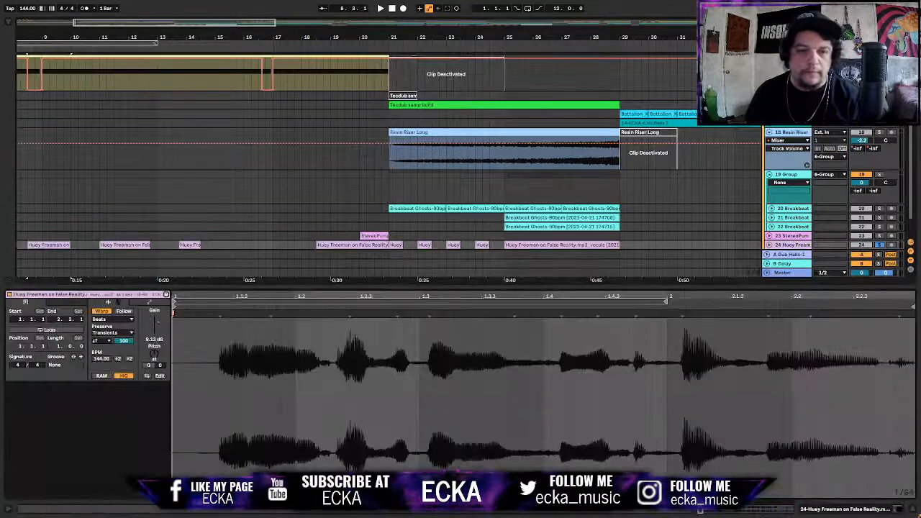
Reopen the first Huey Freeman vocal clip and locate its source sample in the browser, hiding the browser when done
{"action": "left_click", "coordinate": [912, 509]}
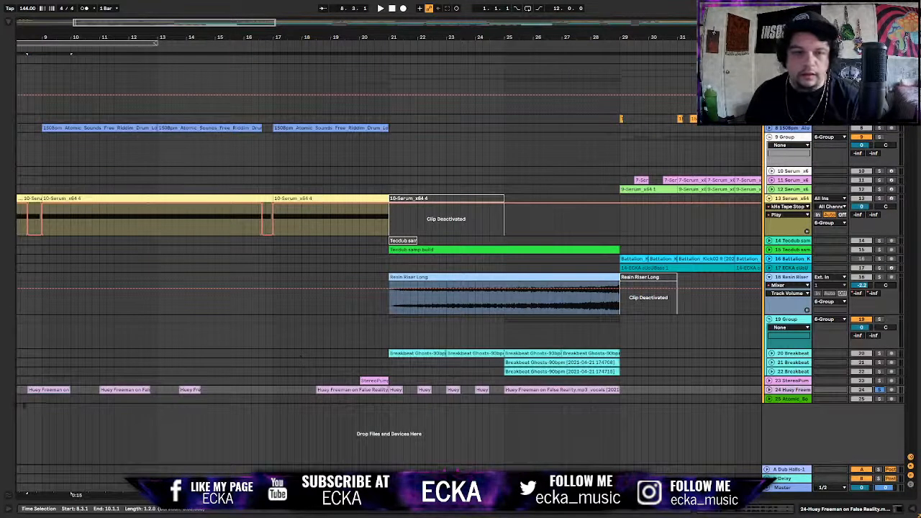
{"action": "double_click", "coordinate": [40, 387]}
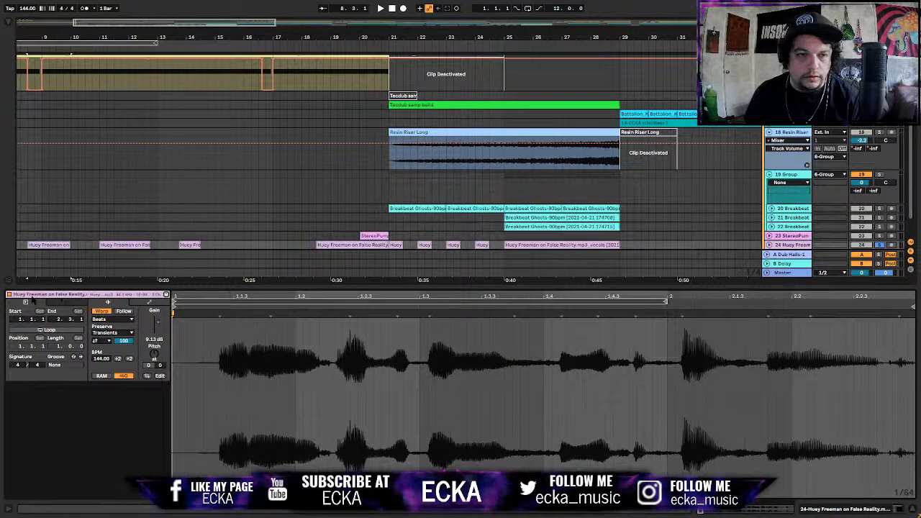
{"action": "double_click", "coordinate": [33, 295]}
{"action": "double_click", "coordinate": [11, 315]}
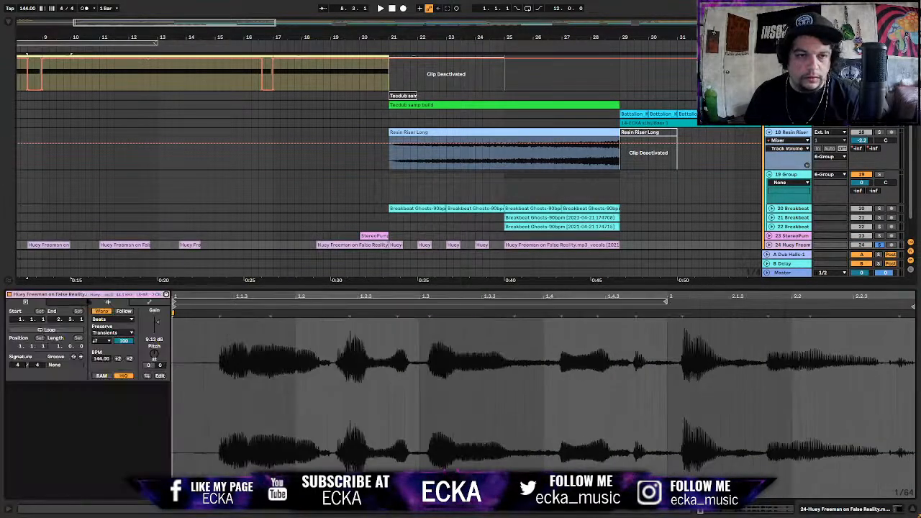
{"action": "left_click", "coordinate": [102, 295]}
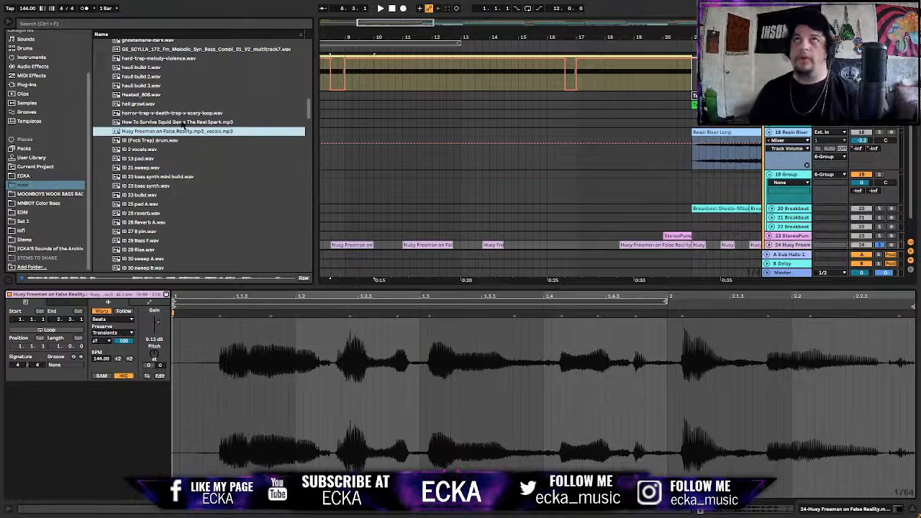
{"action": "left_click", "coordinate": [8, 22]}
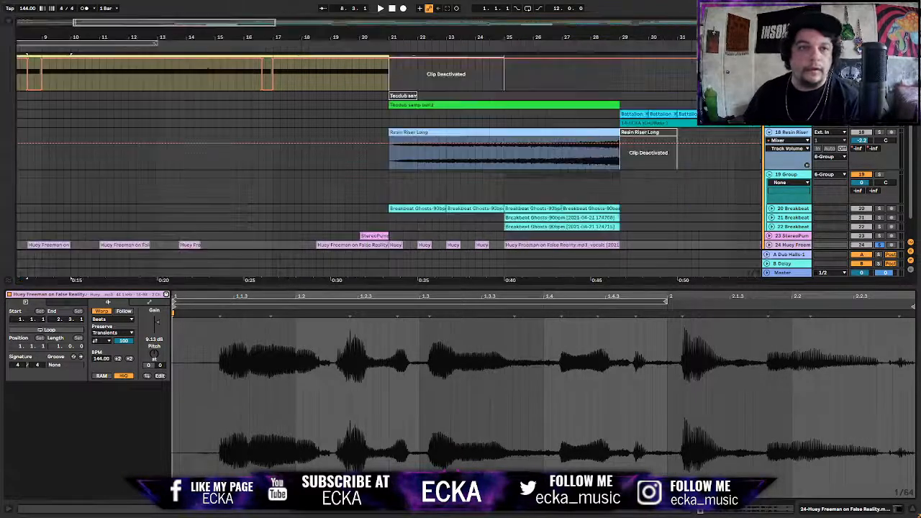
Select the first Serum clip on track 13 and play the arrangement from bar 1
{"action": "scroll", "coordinate": [216, 77], "scroll_direction": "up", "scroll_amount": 3}
{"action": "scroll", "coordinate": [70, 120], "scroll_direction": "left", "scroll_amount": 1}
{"action": "scroll", "coordinate": [68, 120], "scroll_direction": "left", "scroll_amount": 5}
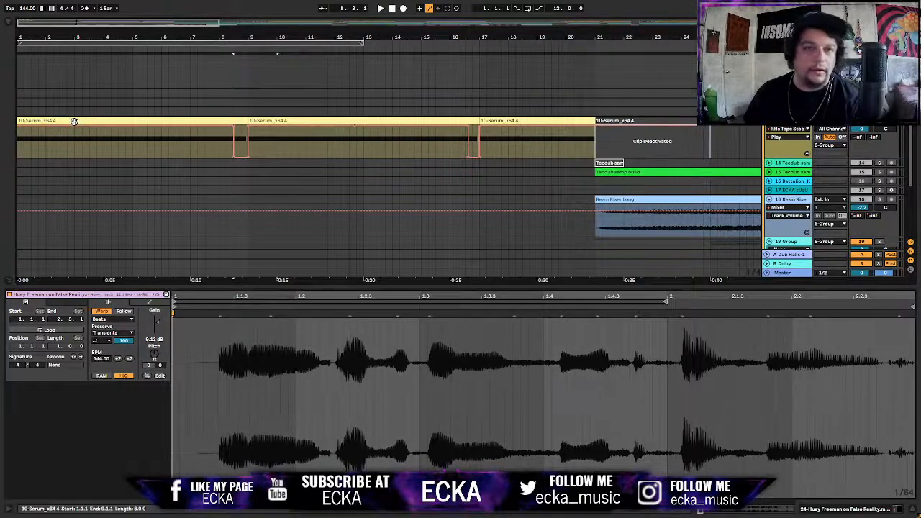
{"action": "left_click", "coordinate": [74, 121]}
{"action": "key", "text": "space"}
{"action": "key", "text": "space"}
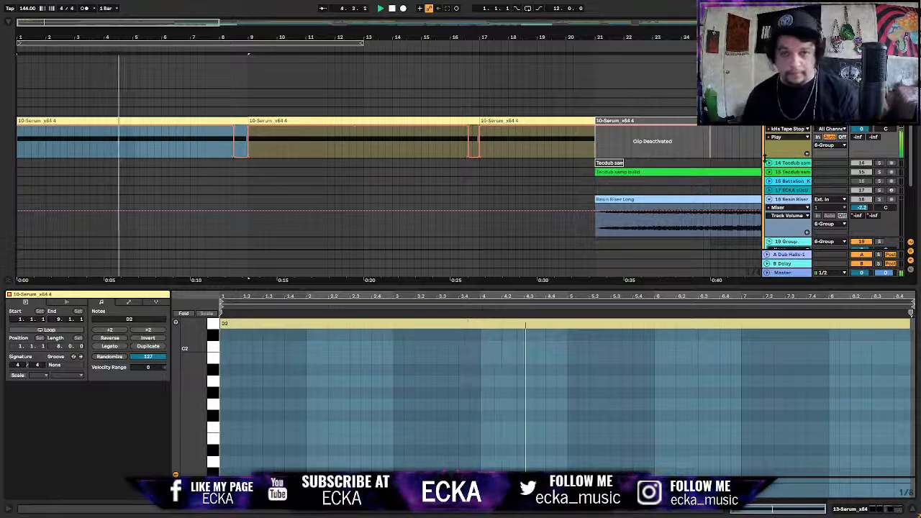
Clear the track solos during playback so the full intro sounds up to bar 21, and collapse the clip detail view
{"action": "scroll", "coordinate": [610, 106], "scroll_direction": "up", "scroll_amount": 3}
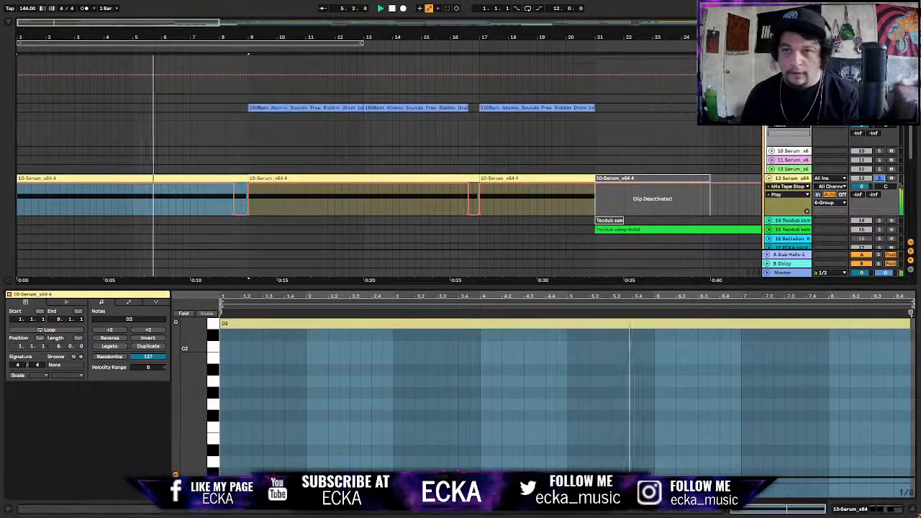
{"action": "scroll", "coordinate": [611, 107], "scroll_direction": "down", "scroll_amount": 3}
{"action": "scroll", "coordinate": [461, 159], "scroll_direction": "down", "scroll_amount": 4}
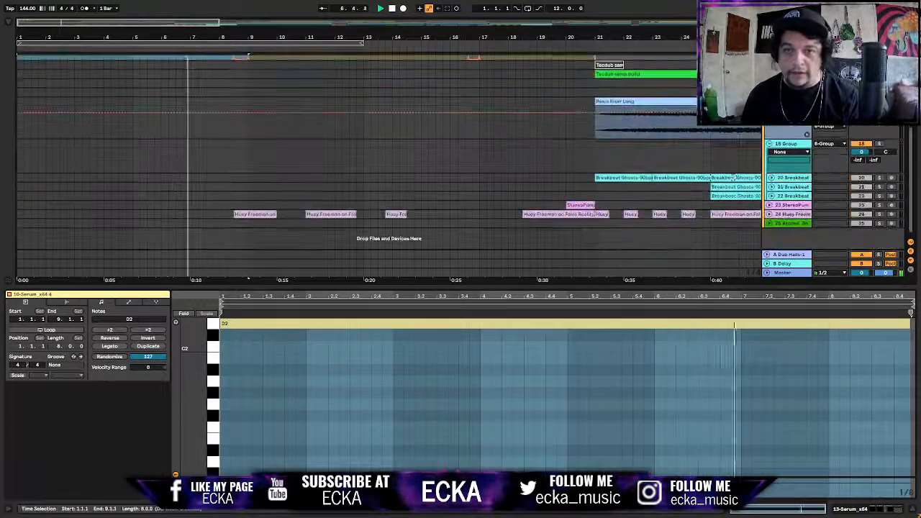
{"action": "left_click", "coordinate": [879, 214]}
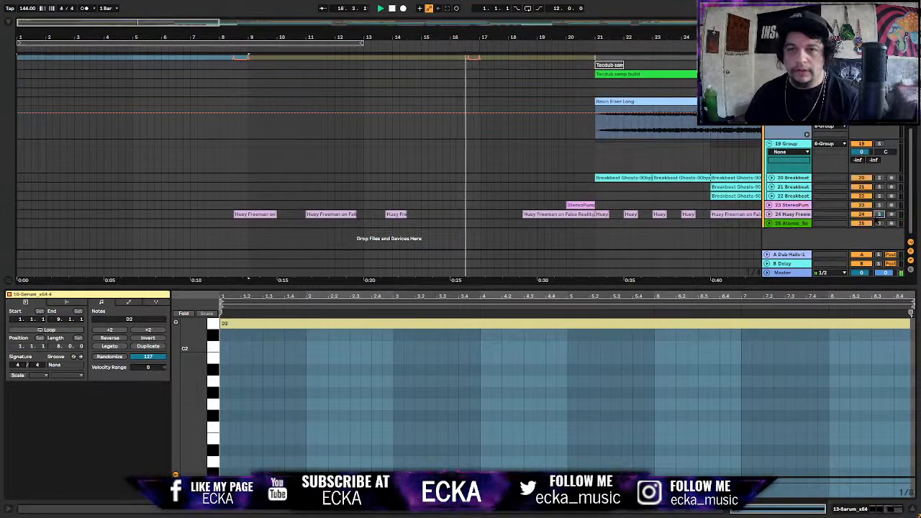
{"action": "scroll", "coordinate": [879, 214], "scroll_direction": "up", "scroll_amount": 2}
{"action": "scroll", "coordinate": [874, 216], "scroll_direction": "up", "scroll_amount": 2}
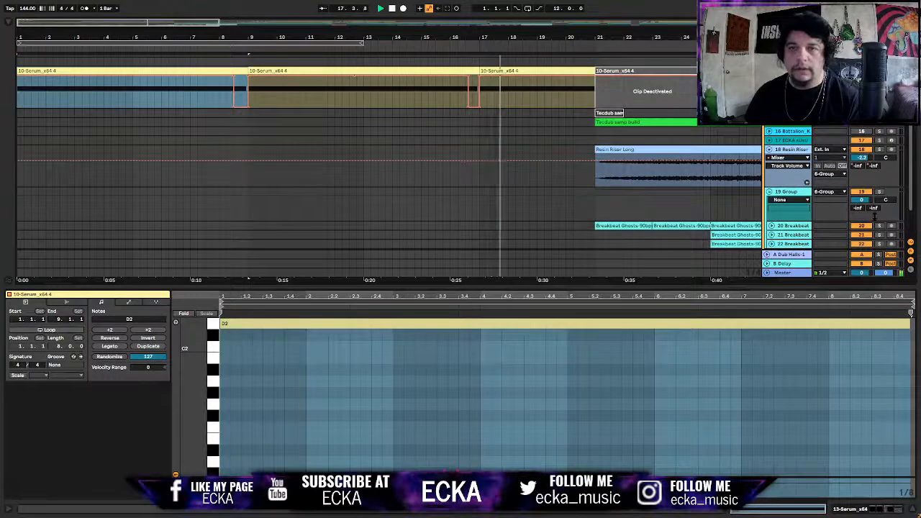
{"action": "scroll", "coordinate": [874, 214], "scroll_direction": "down", "scroll_amount": 1}
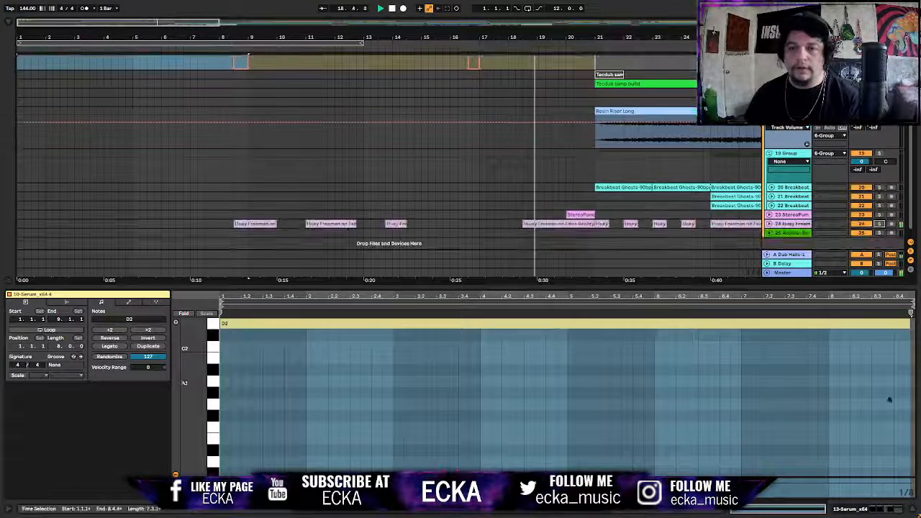
{"action": "left_click", "coordinate": [912, 509]}
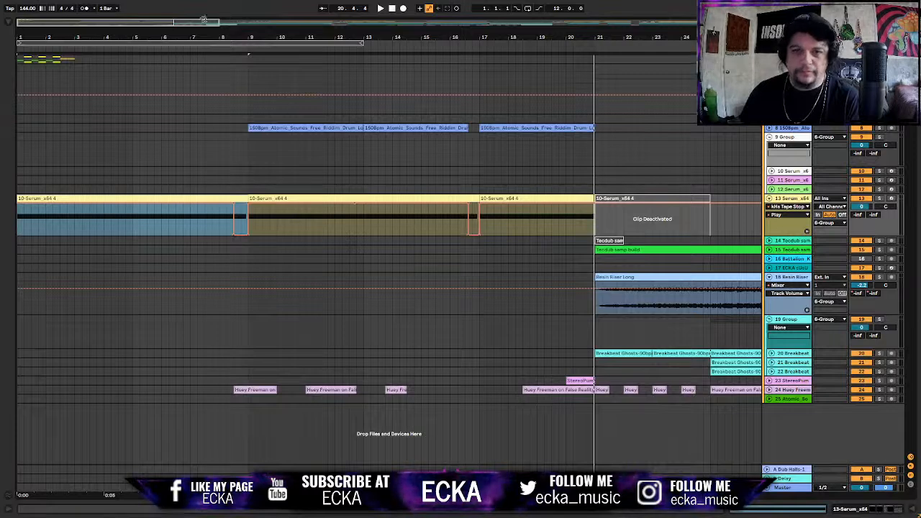
Focus on the build-up around bars 17 to 29, solo the StereoPump_FX track and play its clip at bar 20
{"action": "left_click_drag", "start_coordinate": [189, 22], "coordinate": [310, 40]}
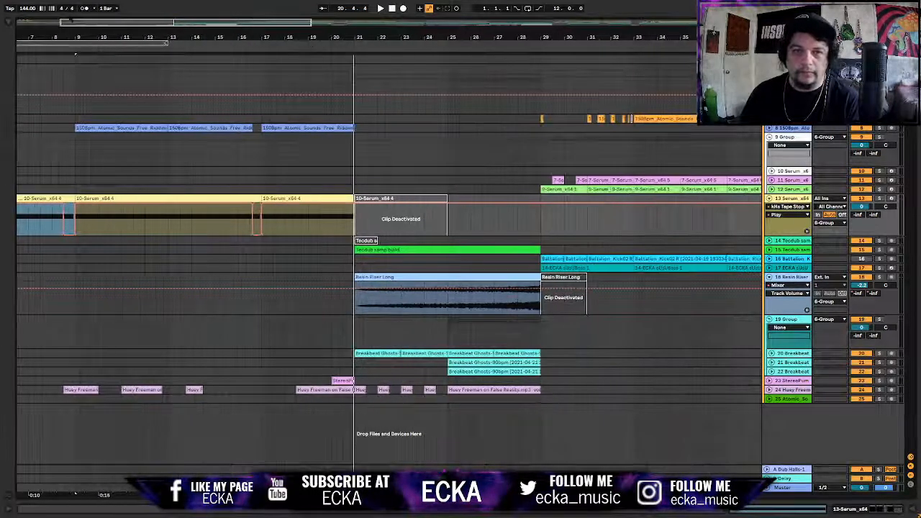
{"action": "left_click_drag", "start_coordinate": [62, 23], "coordinate": [140, 32]}
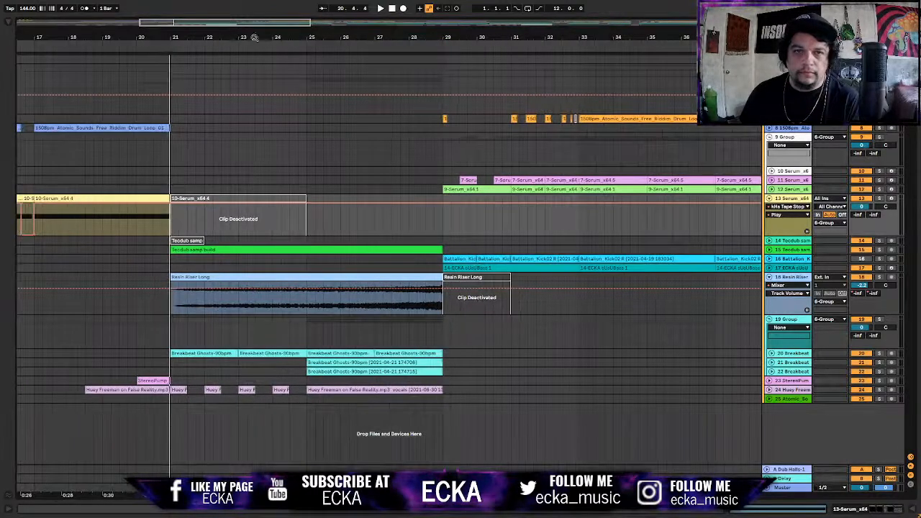
{"action": "left_click_drag", "start_coordinate": [309, 22], "coordinate": [253, 30]}
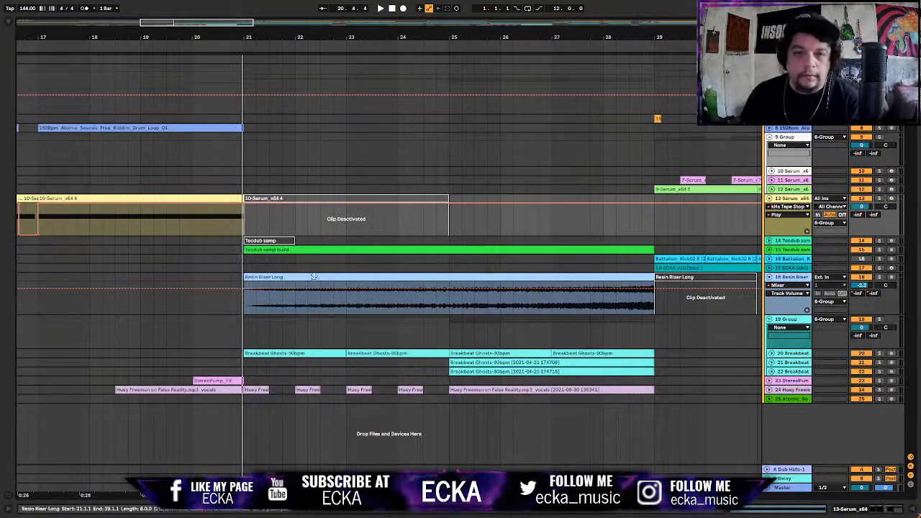
{"action": "left_click", "coordinate": [207, 381]}
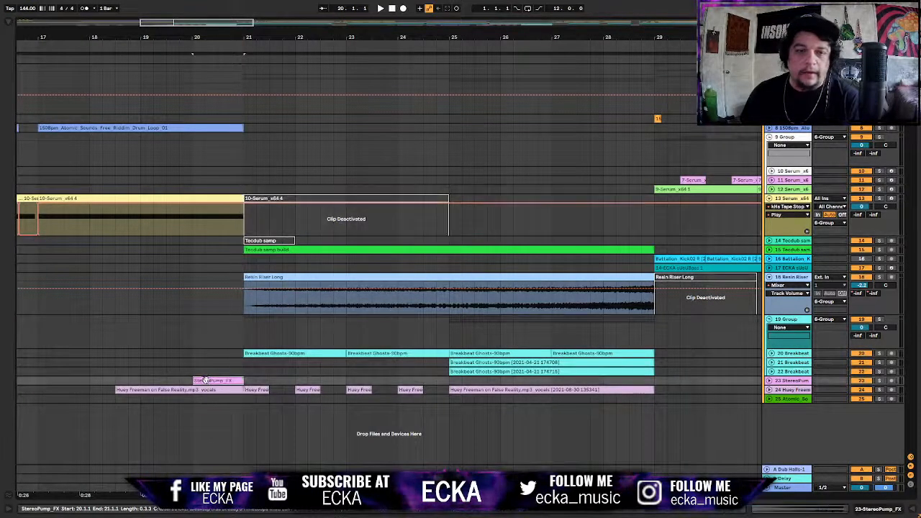
{"action": "left_click", "coordinate": [878, 380]}
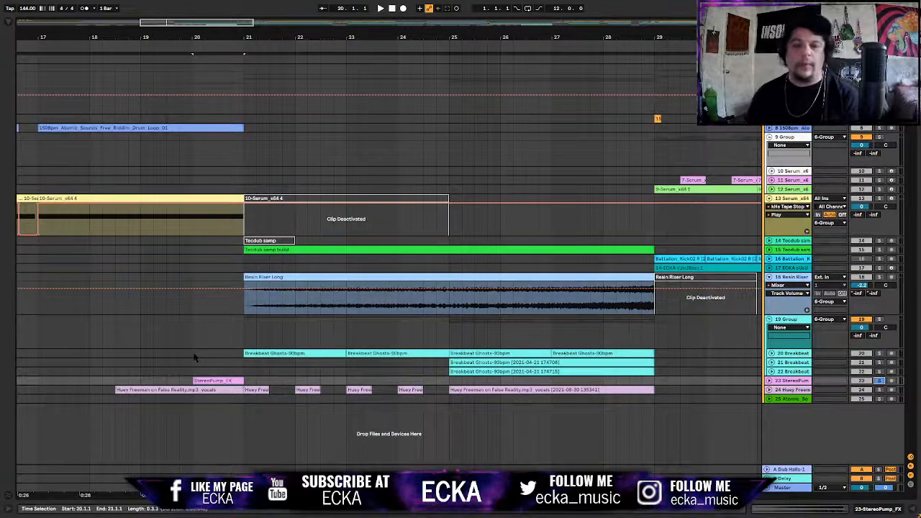
{"action": "key", "text": "space"}
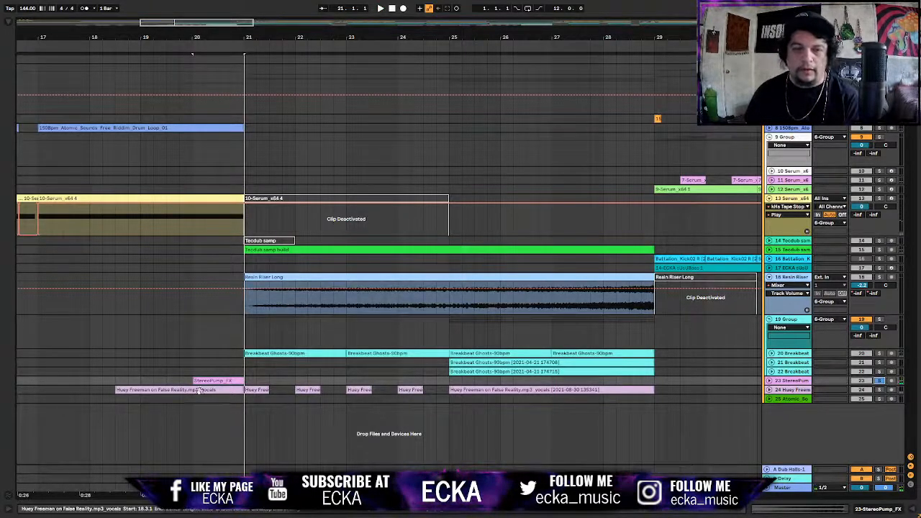
Add the Huey Freeman vocal track to the solo and play both tracks from the vocal clip after bar 18
{"action": "left_click", "coordinate": [879, 390], "text": "ctrl"}
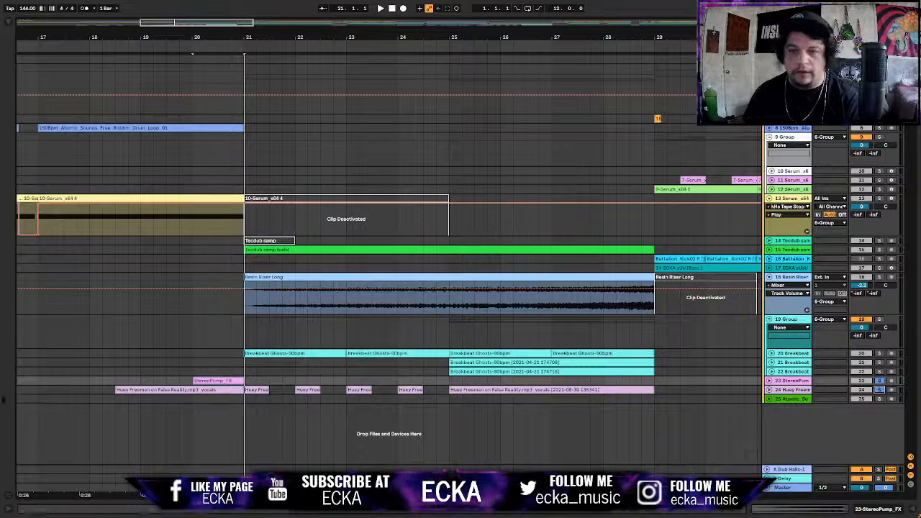
{"action": "left_click", "coordinate": [123, 389]}
{"action": "key", "text": "space"}
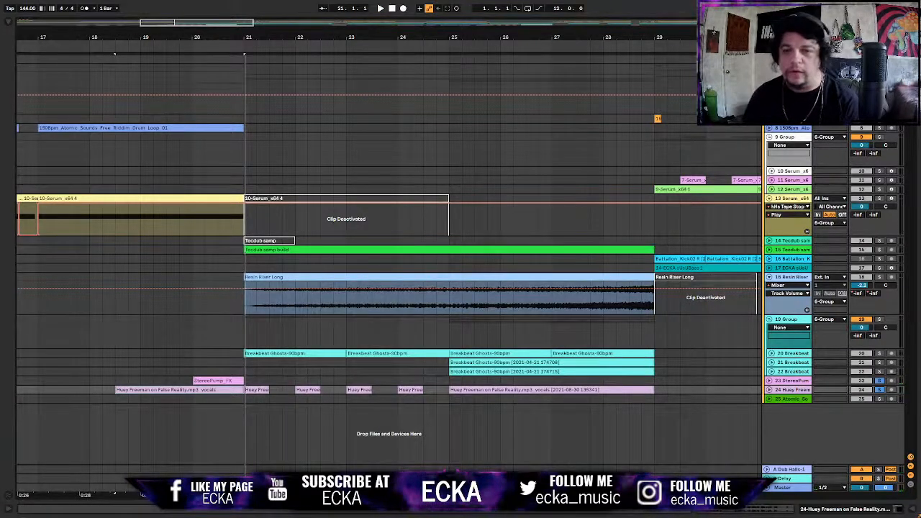
Take the StereoPump_FX track out of solo and unfold the Huey Freeman vocal track to show its waveforms
{"action": "left_click", "coordinate": [879, 380]}
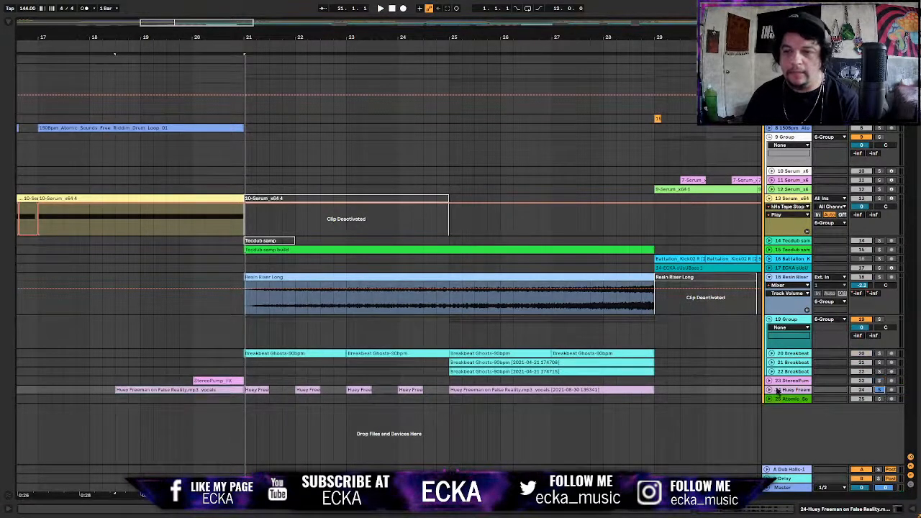
{"action": "left_click", "coordinate": [770, 389]}
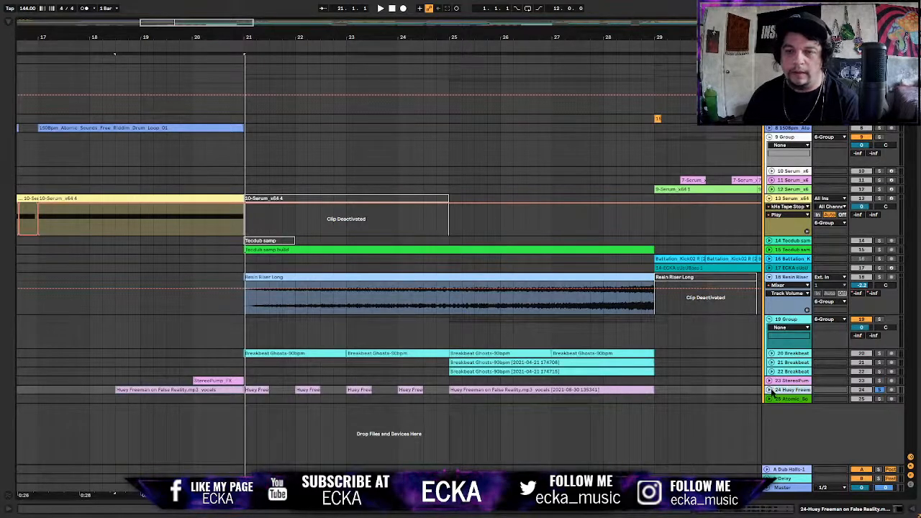
{"action": "left_click", "coordinate": [769, 389]}
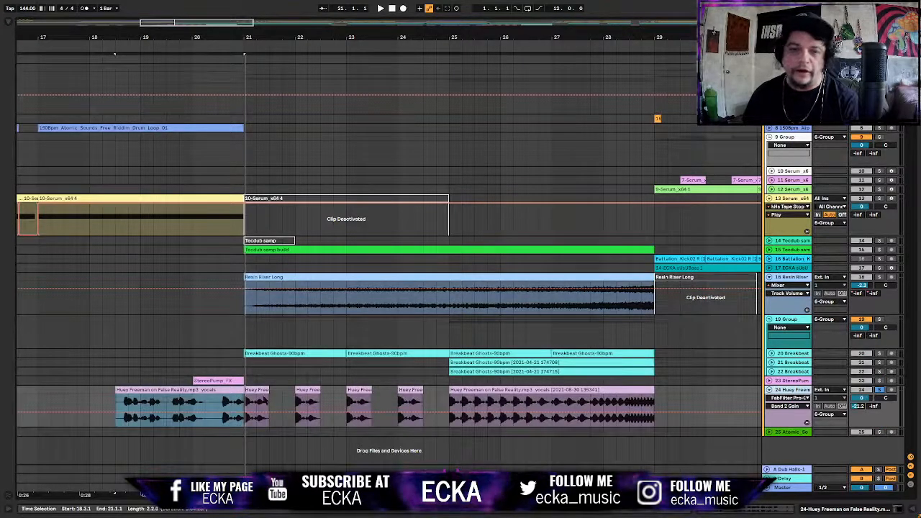
Play the end of the vocal phrase just before bar 21, and the chopped vocal repeats from bar 21 on
{"action": "left_click", "coordinate": [222, 403]}
{"action": "key", "text": "space"}
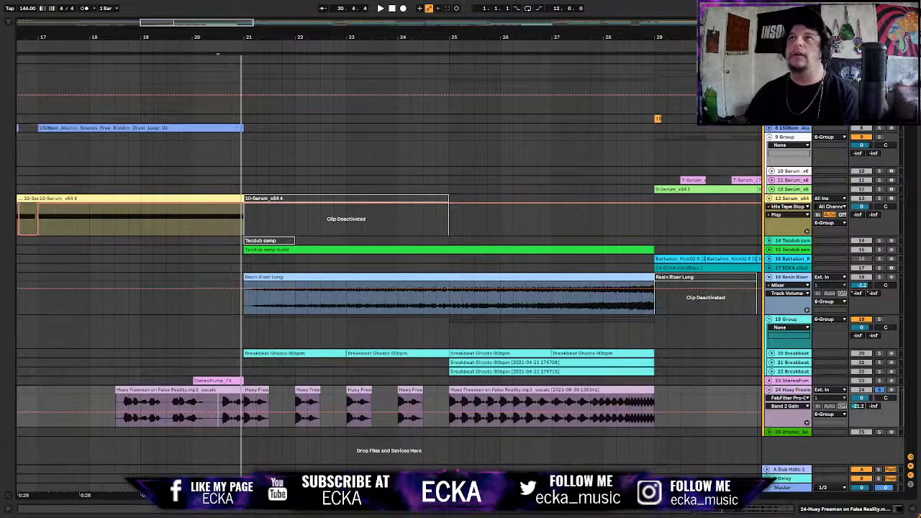
{"action": "left_click", "coordinate": [257, 390]}
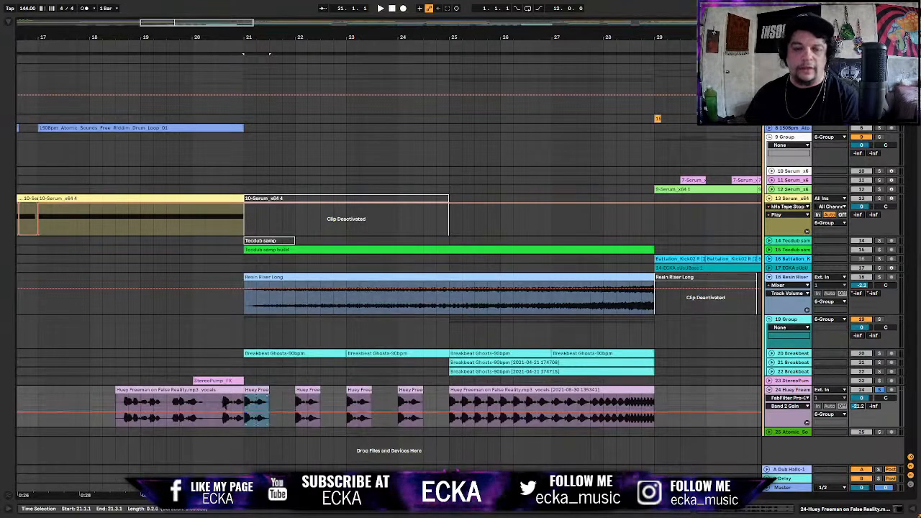
{"action": "key", "text": "space"}
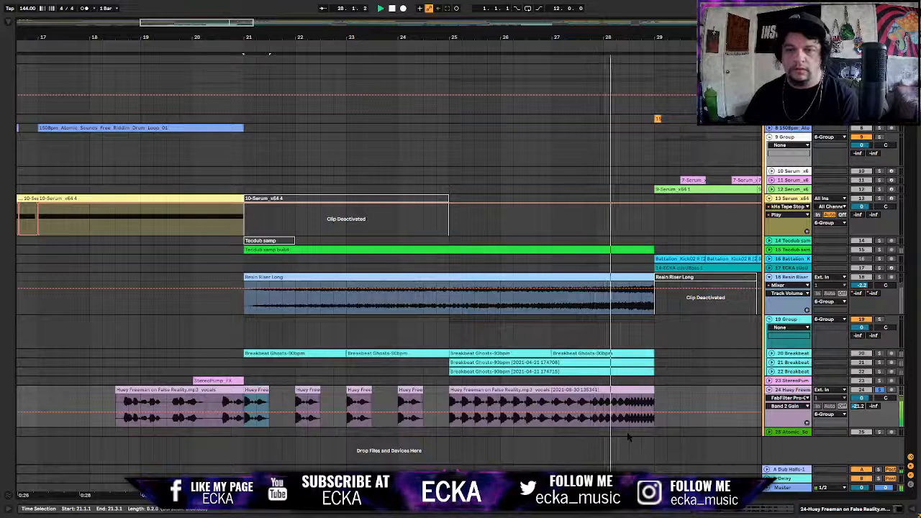
Open the long vocal clip at bar 25, display its Clip Transposition envelope and play the clip
{"action": "double_click", "coordinate": [592, 389]}
{"action": "scroll", "coordinate": [423, 220], "scroll_direction": "down", "scroll_amount": 3}
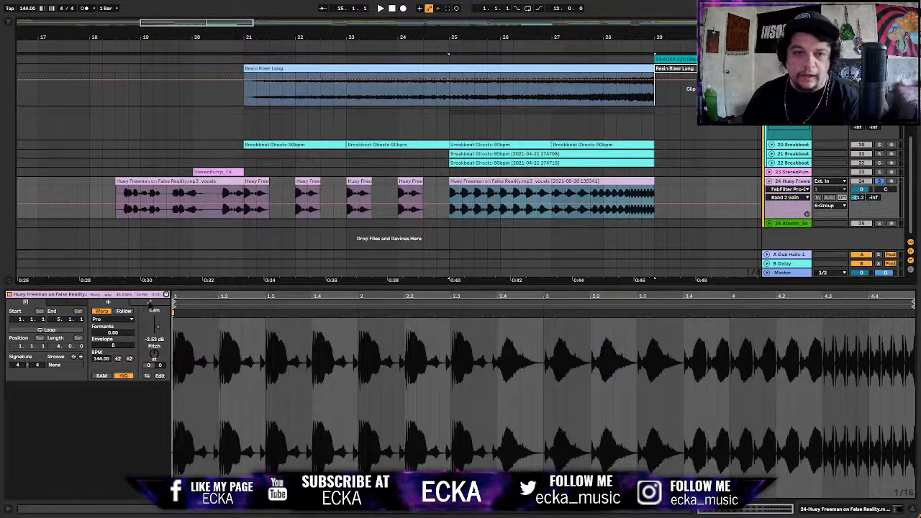
{"action": "left_click", "coordinate": [149, 302]}
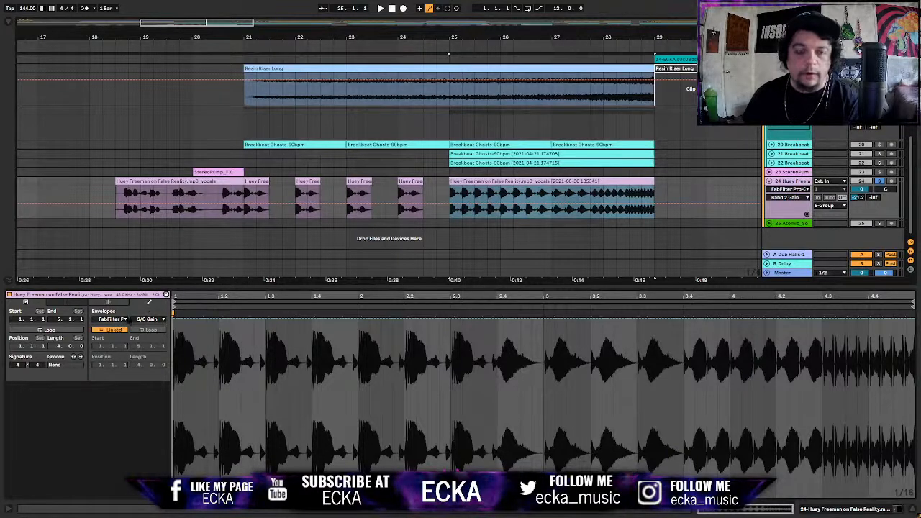
{"action": "left_click", "coordinate": [128, 320]}
{"action": "left_click", "coordinate": [112, 326]}
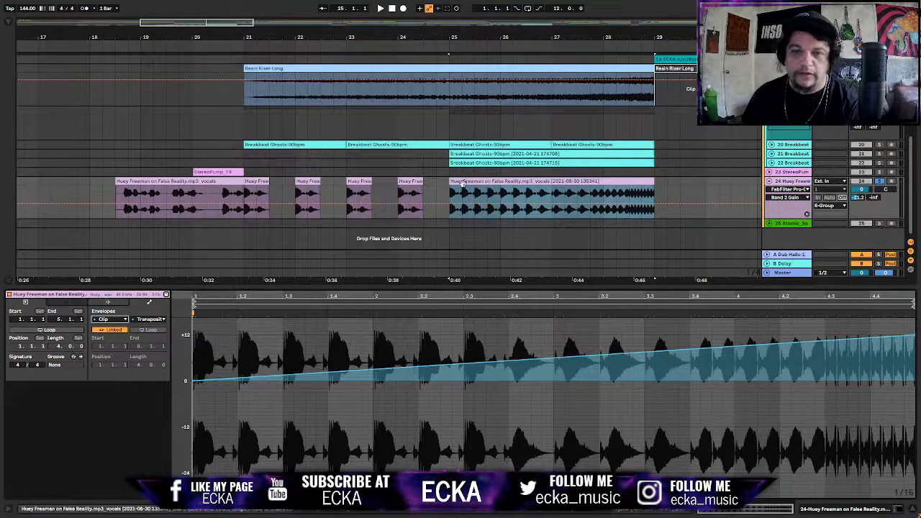
{"action": "key", "text": "space"}
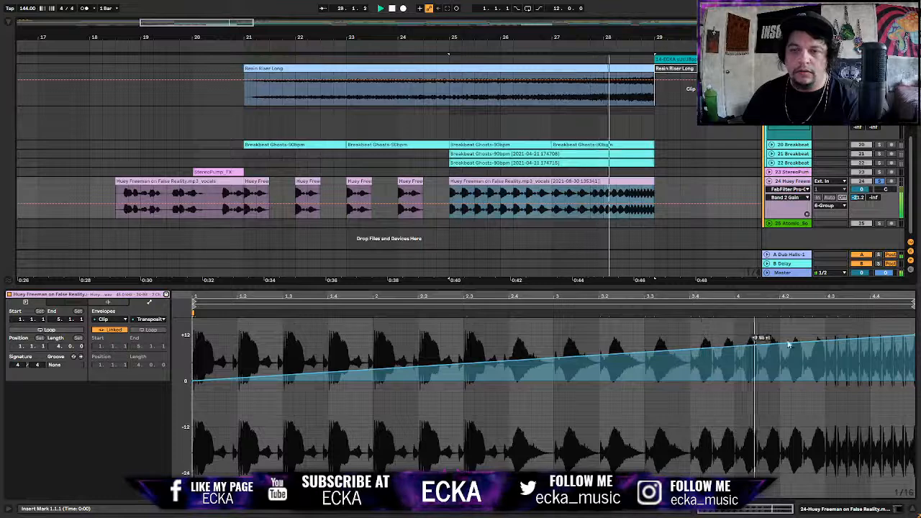
{"action": "key", "text": "space"}
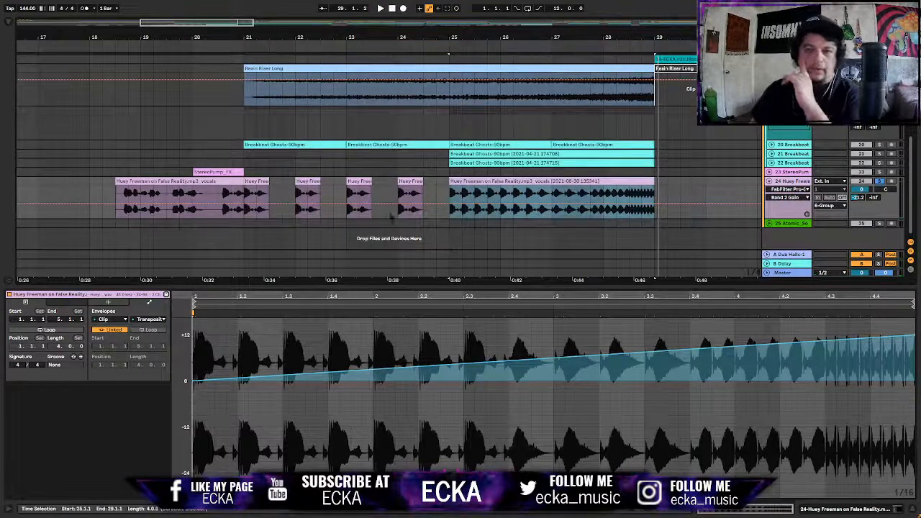
Solo the Tecdub samp build track and play its clip from bar 21
{"action": "scroll", "coordinate": [433, 203], "scroll_direction": "up", "scroll_amount": 3}
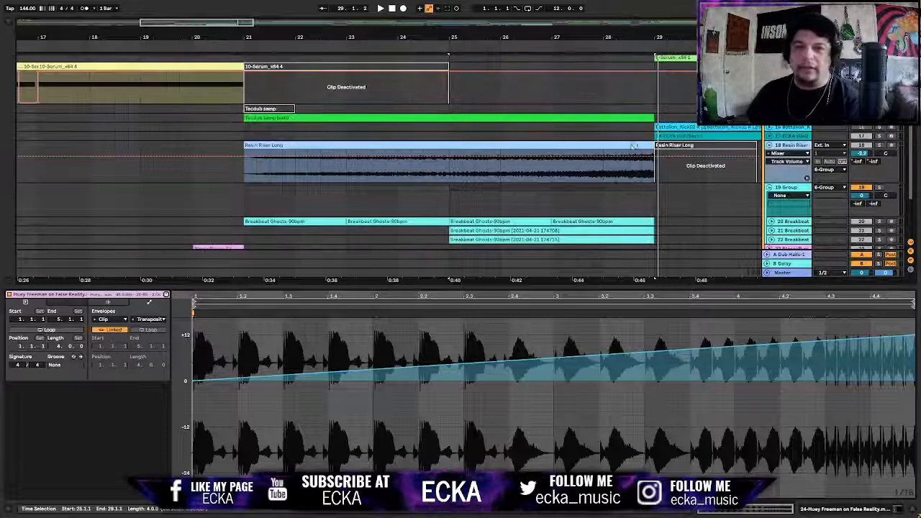
{"action": "key", "text": "space"}
{"action": "left_click", "coordinate": [394, 117]}
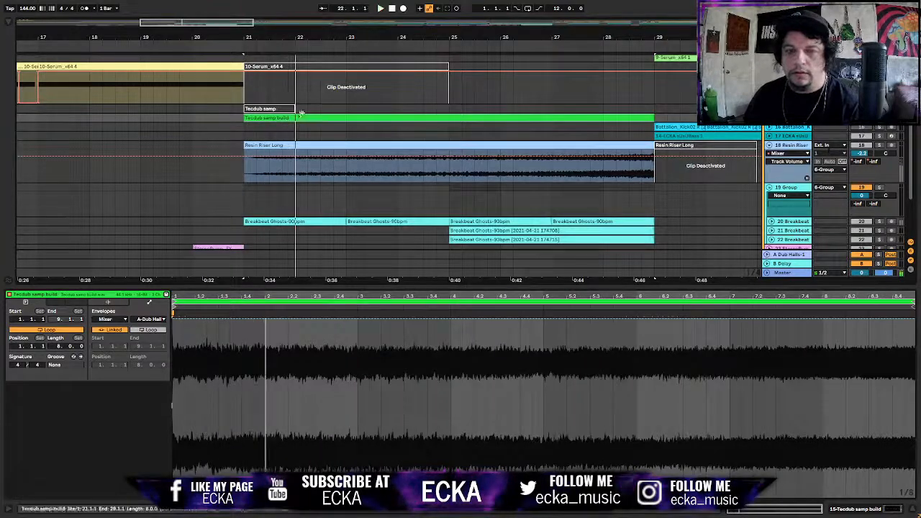
Select the 10-Serum_x64 4 clip at bar 17 and show its track's device chain
{"action": "scroll", "coordinate": [79, 114], "scroll_direction": "up", "scroll_amount": 3}
{"action": "left_click", "coordinate": [79, 115]}
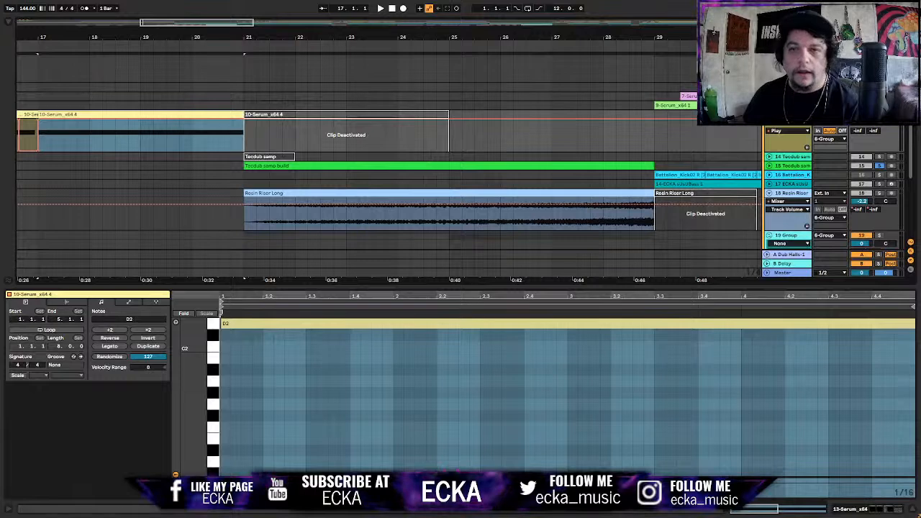
{"action": "left_click", "coordinate": [850, 509]}
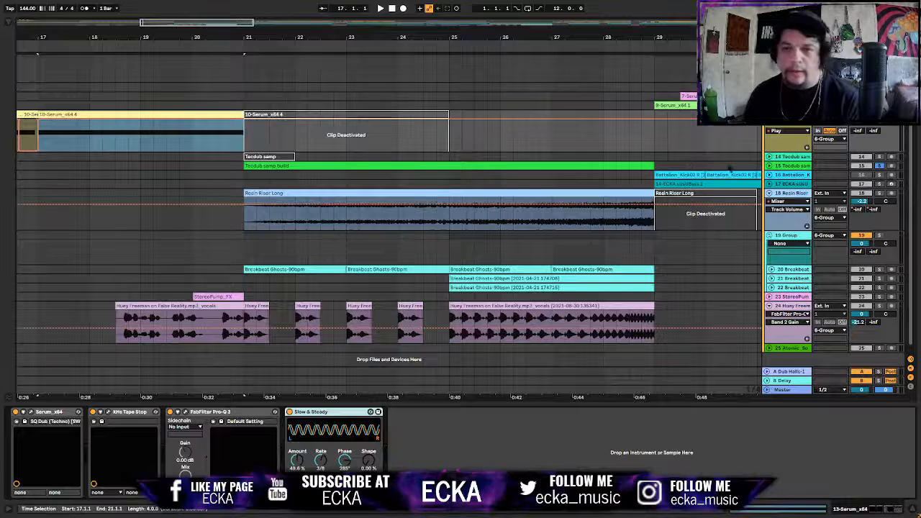
Unfold the Tecdub samp build track and open its clip that starts at bar 21
{"action": "left_click", "coordinate": [768, 165]}
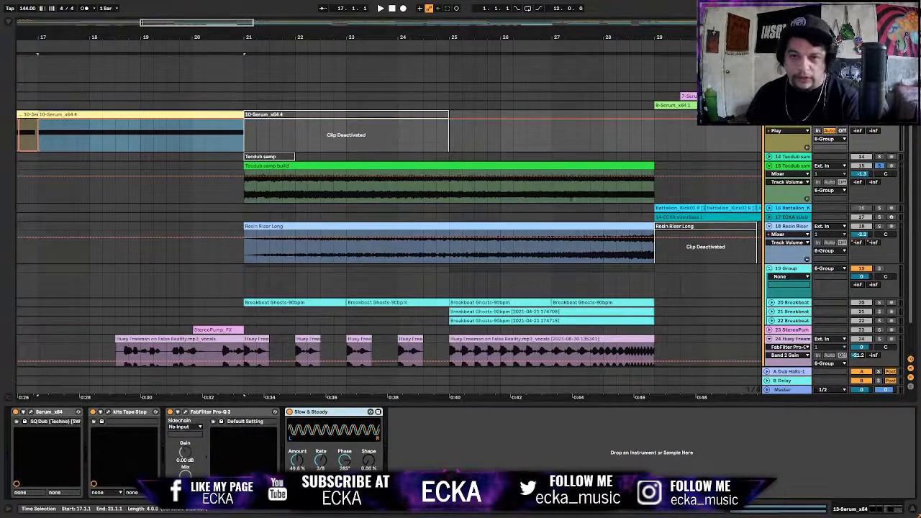
{"action": "left_click", "coordinate": [426, 166]}
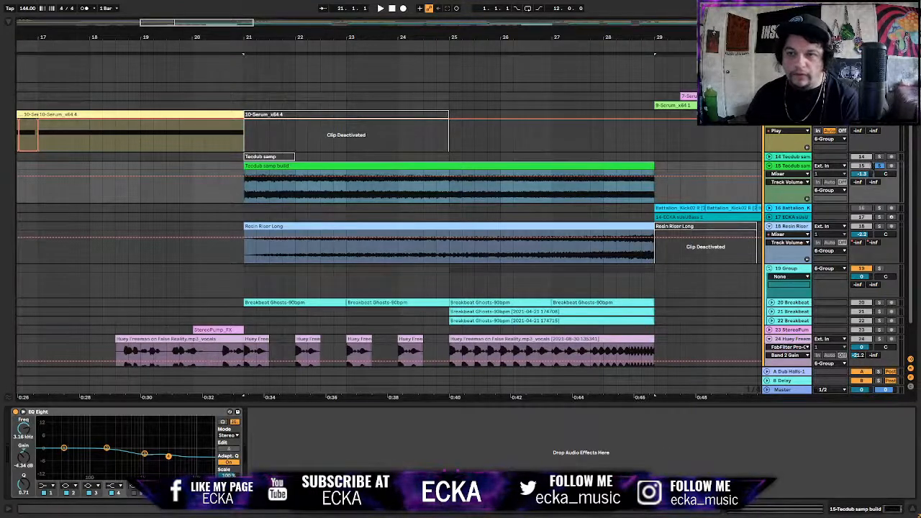
{"action": "double_click", "coordinate": [542, 165]}
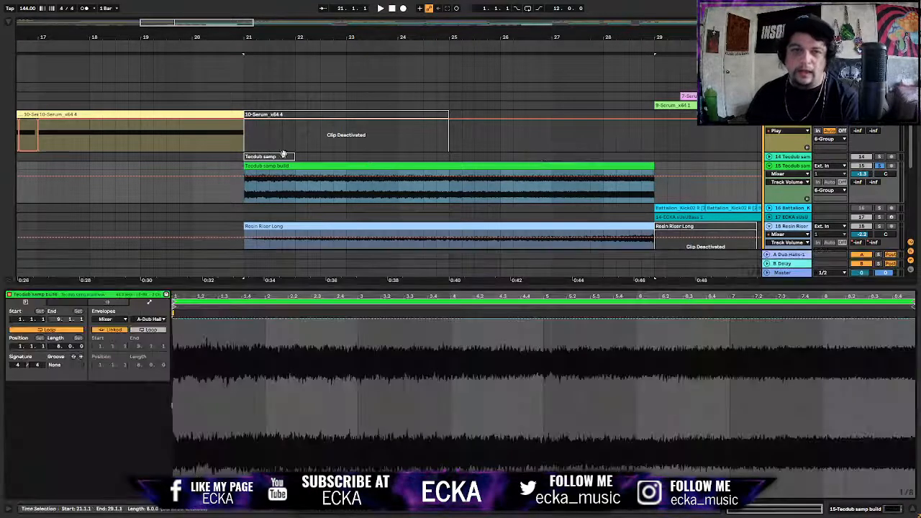
Display the Clip Transposition envelope of the Tecdub samp build clip and play the clip from bar 21
{"action": "left_click", "coordinate": [125, 318]}
{"action": "left_click", "coordinate": [105, 327]}
{"action": "left_click", "coordinate": [149, 319]}
{"action": "left_click", "coordinate": [149, 333]}
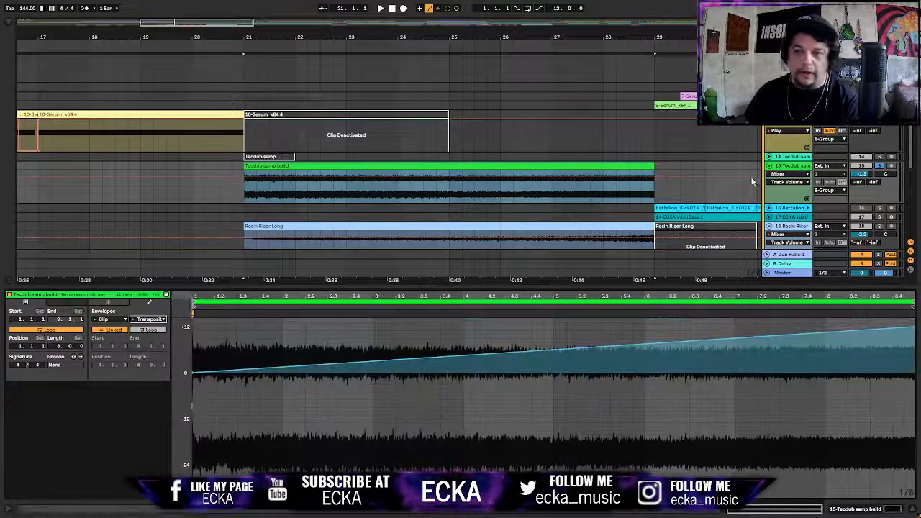
{"action": "key", "text": "space"}
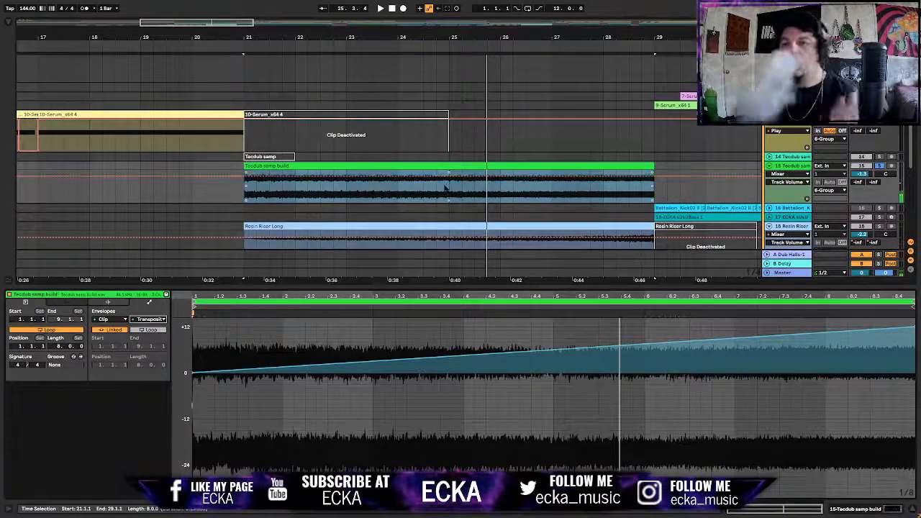
Solo the Resin Riser track along with Tecdub samp build and play both layers to the drop at bar 29
{"action": "scroll", "coordinate": [583, 203], "scroll_direction": "down", "scroll_amount": 1}
{"action": "left_click", "coordinate": [879, 207]}
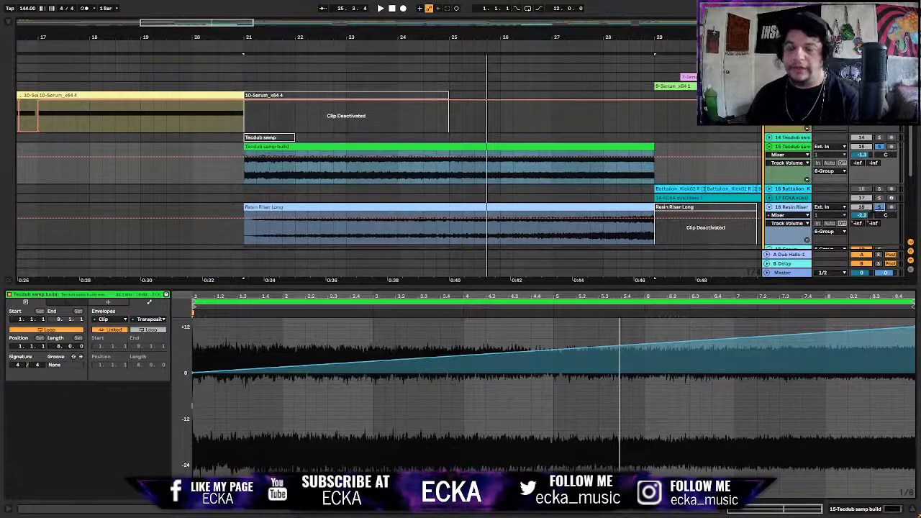
{"action": "key", "text": "space"}
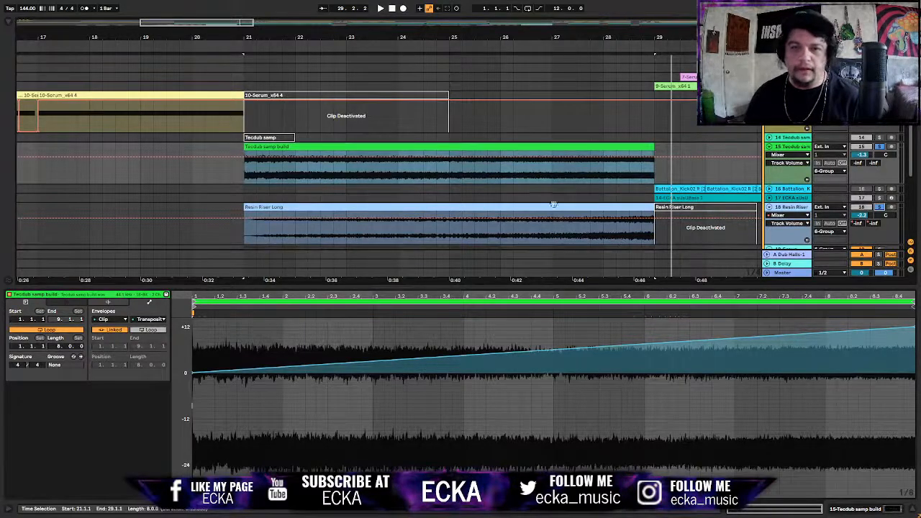
Inspect the EQ Eight on the Tecdub samp build track and its options, and show the Resin Riser Long track's device chain
{"action": "scroll", "coordinate": [554, 220], "scroll_direction": "down", "scroll_amount": 2}
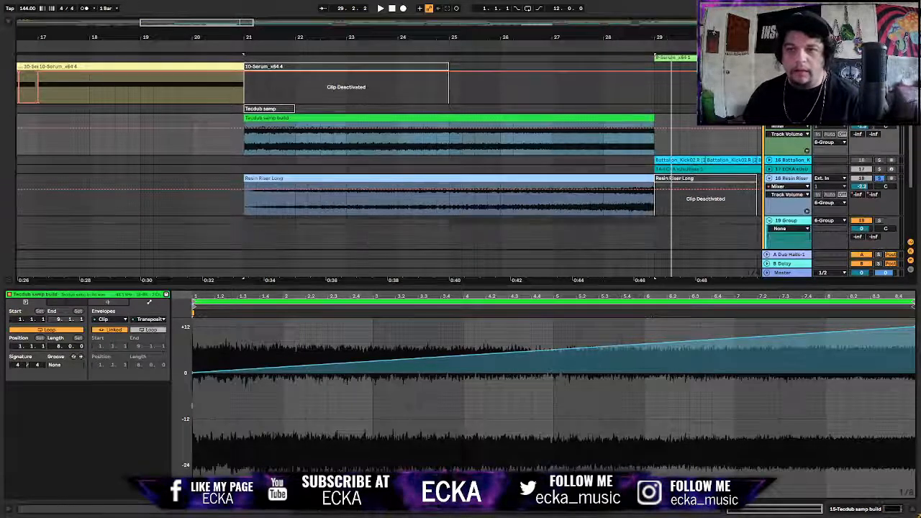
{"action": "key", "text": "shift+Tab"}
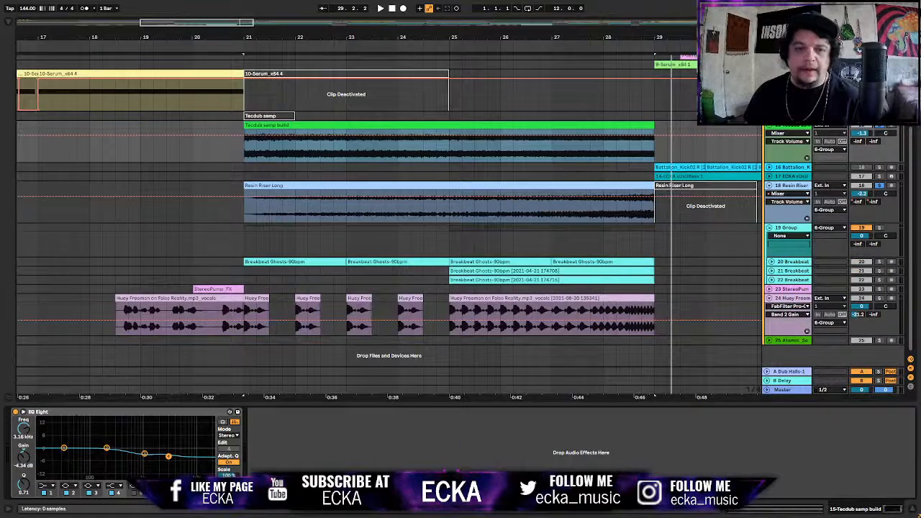
{"action": "right_click", "coordinate": [76, 411]}
{"action": "key", "text": "Escape"}
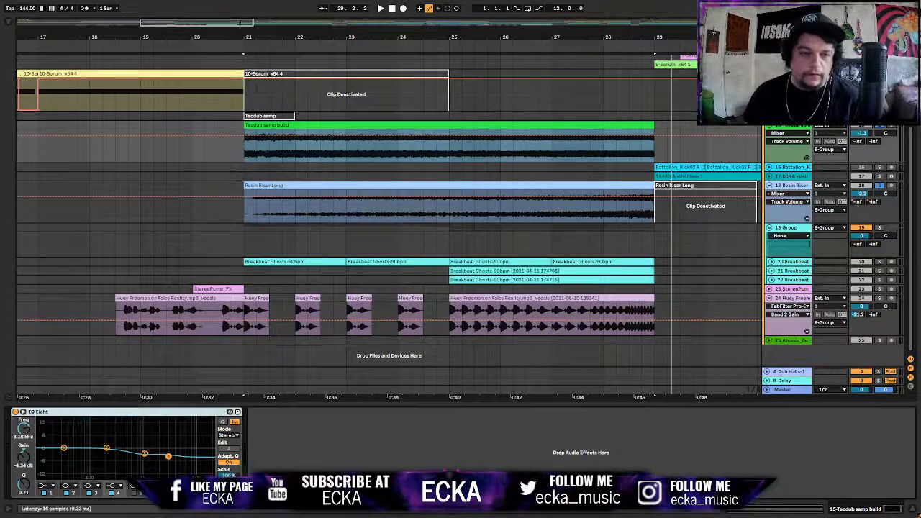
{"action": "right_click", "coordinate": [92, 412]}
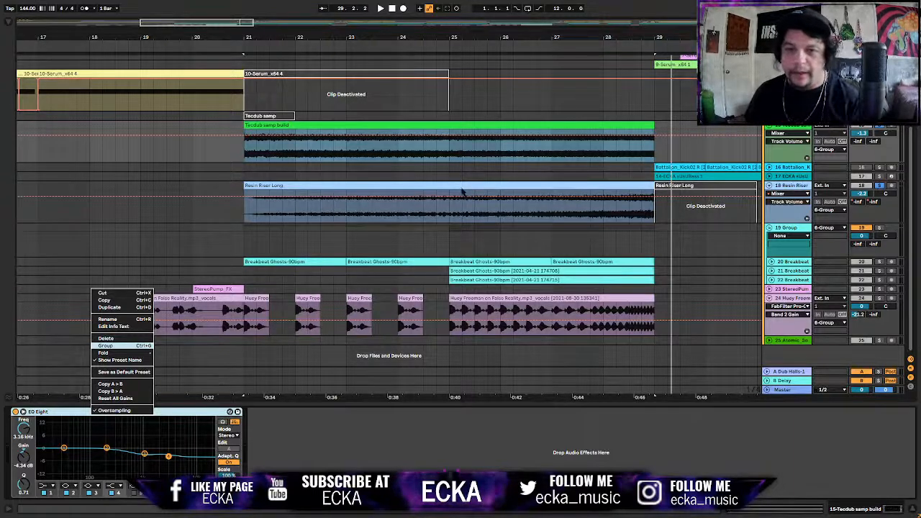
{"action": "left_click", "coordinate": [789, 168]}
{"action": "left_click", "coordinate": [619, 192]}
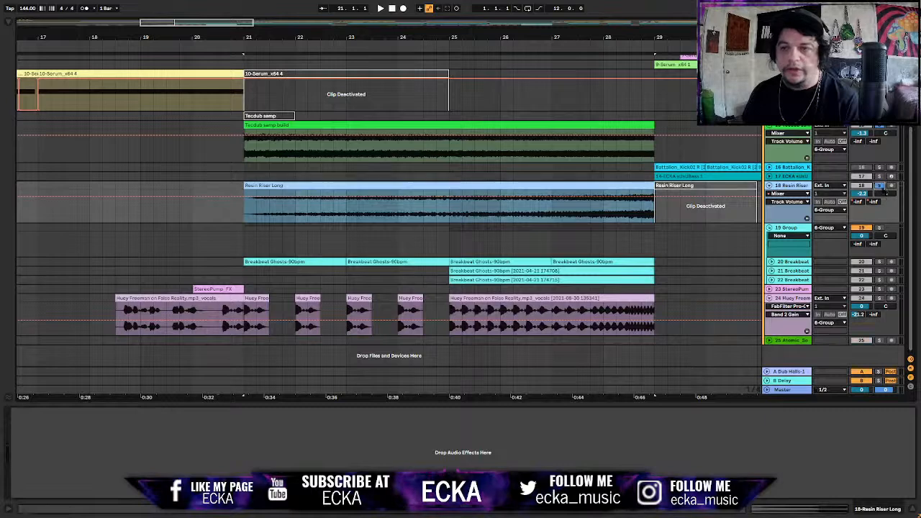
Play the unsoloed mix from bar 17, and again from the first Breakbeat Ghosts clip at bar 21
{"action": "left_click", "coordinate": [38, 245]}
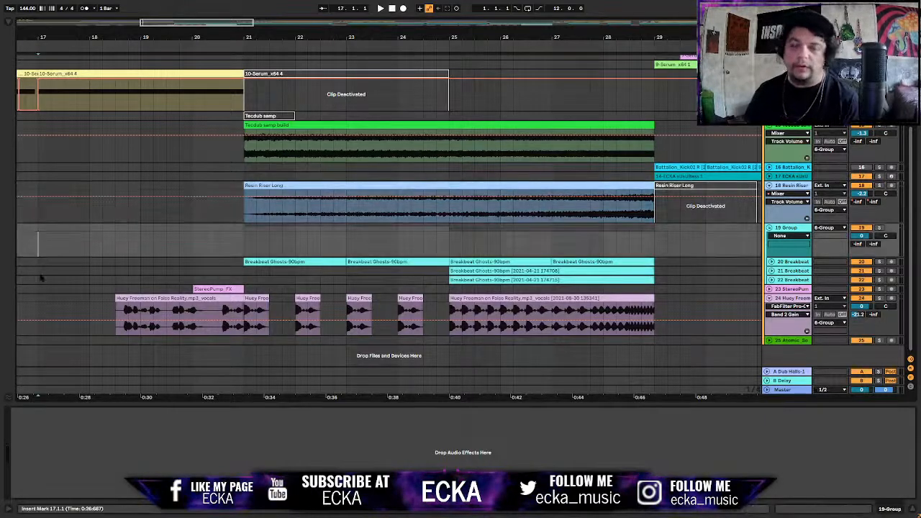
{"action": "key", "text": "space"}
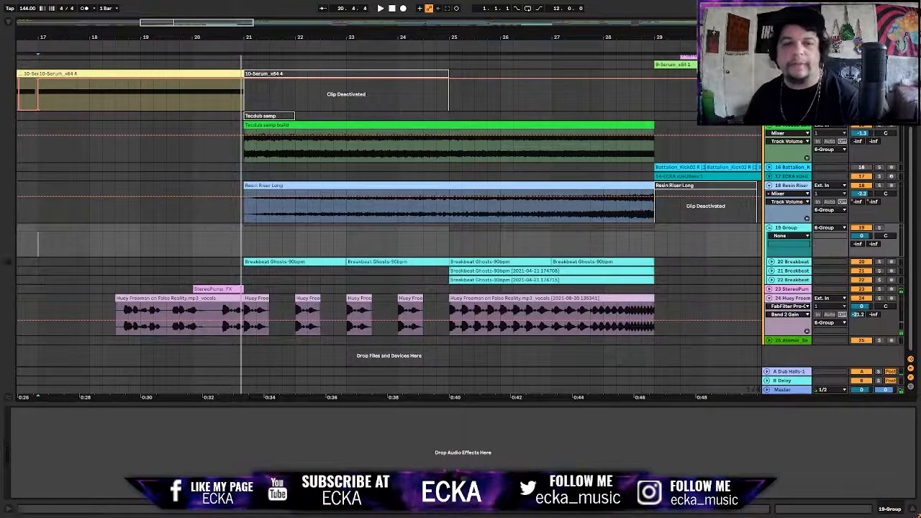
{"action": "left_click", "coordinate": [249, 262]}
{"action": "key", "text": "space"}
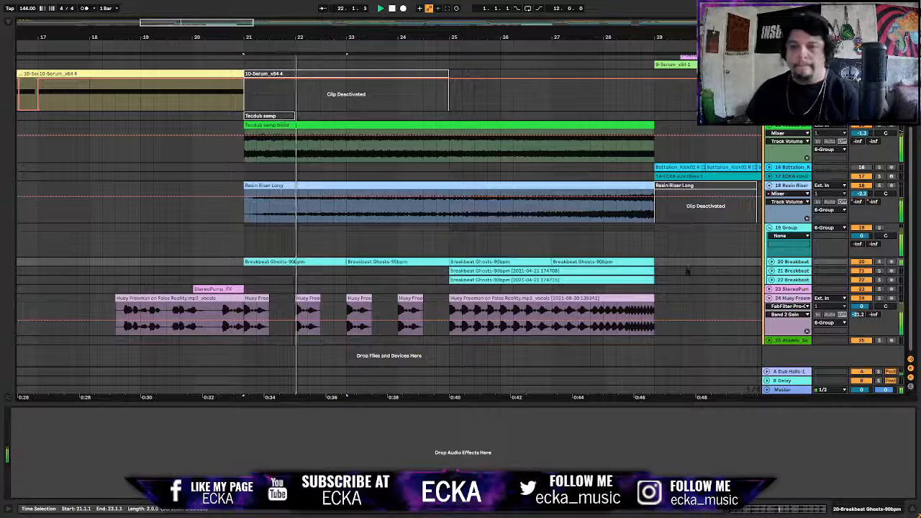
Unfold Breakbeat tracks 20, 21 and 22 to show their waveforms during playback
{"action": "left_click", "coordinate": [772, 263]}
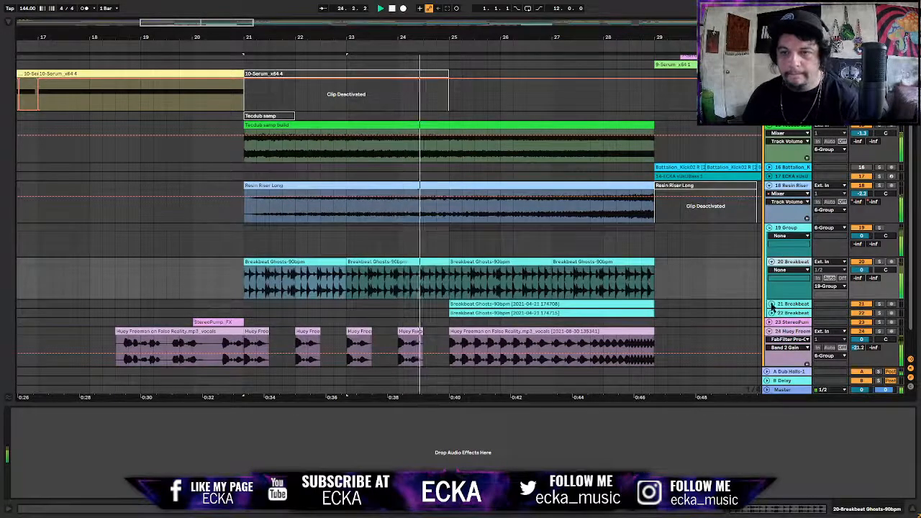
{"action": "left_click", "coordinate": [771, 305]}
{"action": "scroll", "coordinate": [777, 324], "scroll_direction": "down", "scroll_amount": 2}
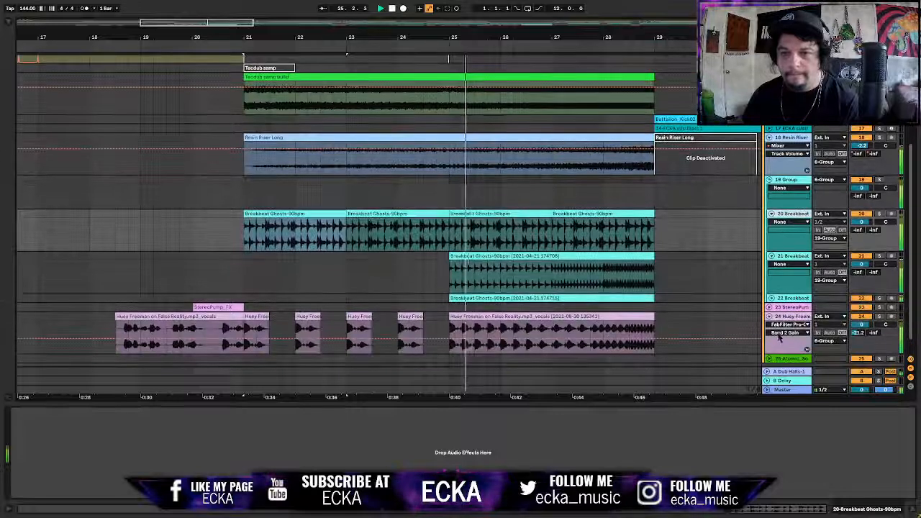
{"action": "left_click", "coordinate": [771, 298]}
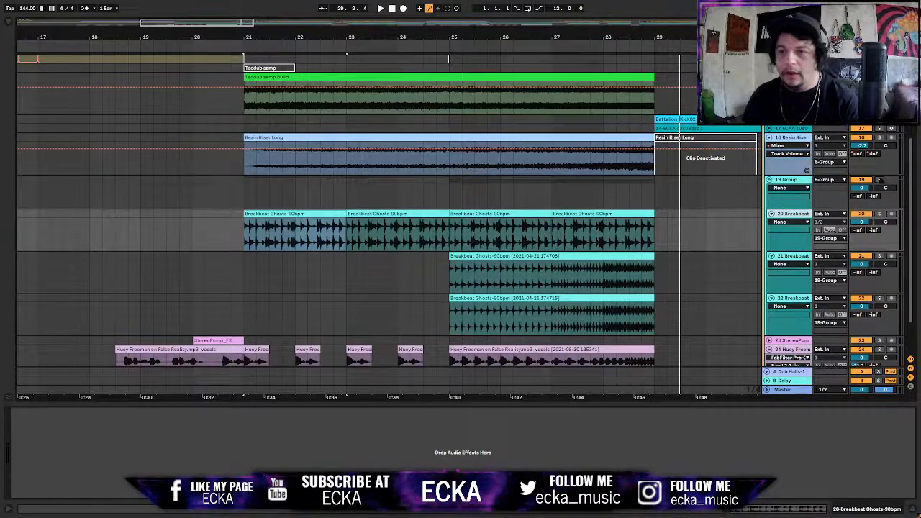
Solo the breakbeat group, track 19, and play its layered drum build from bar 25
{"action": "left_click", "coordinate": [879, 180]}
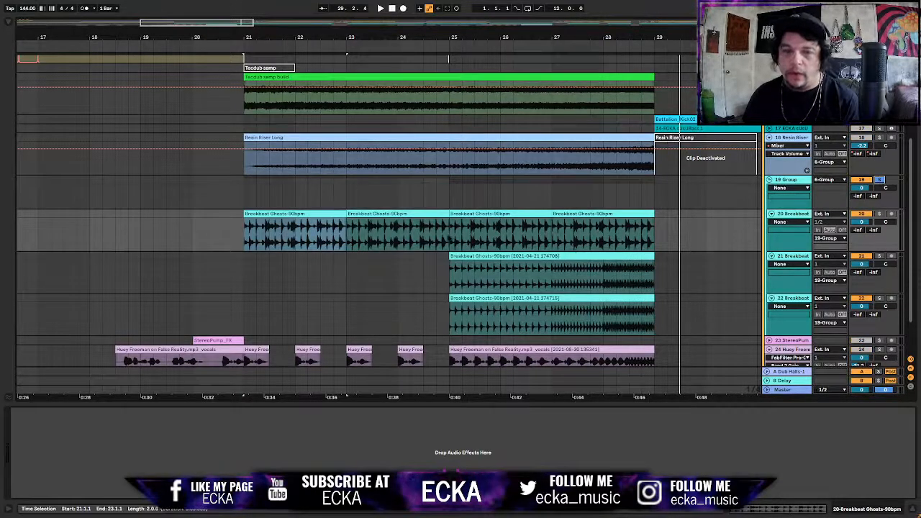
{"action": "left_click", "coordinate": [448, 58]}
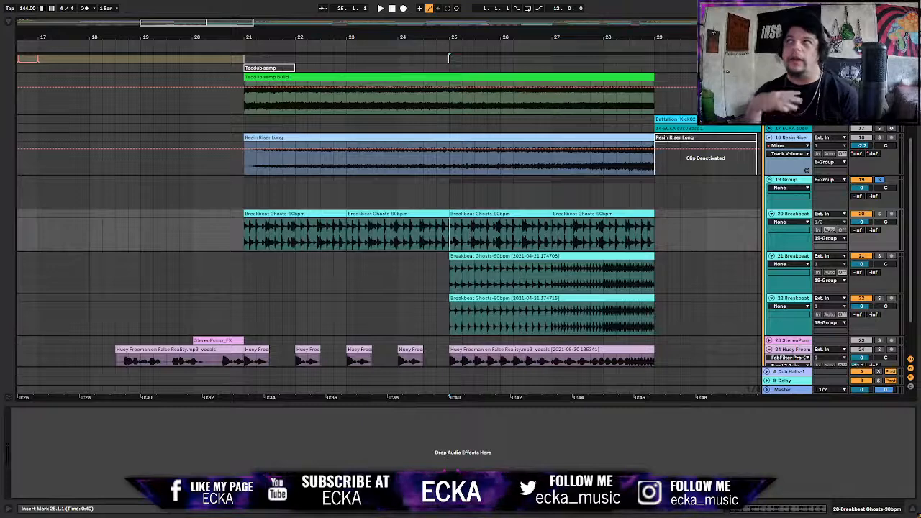
{"action": "key", "text": "space"}
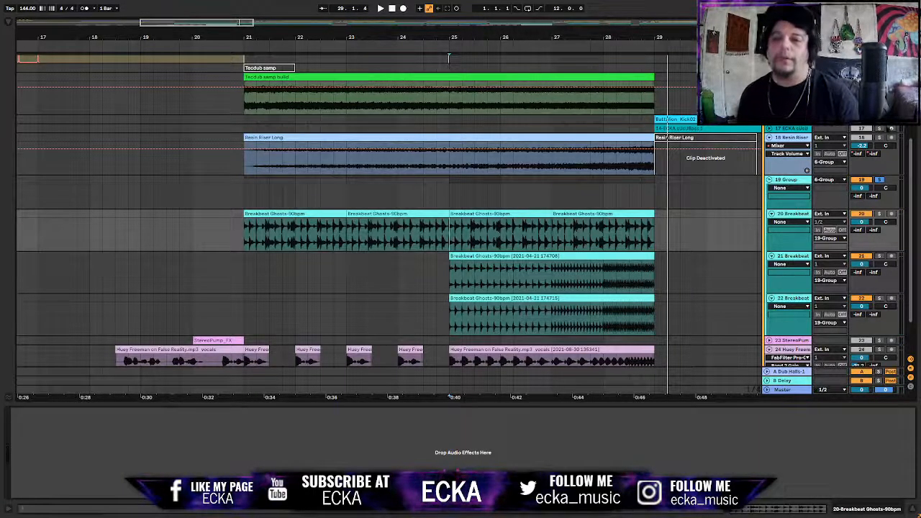
Take the breakbeat group out of solo and play the full build-up from bar 21
{"action": "left_click", "coordinate": [243, 168]}
{"action": "key", "text": "space"}
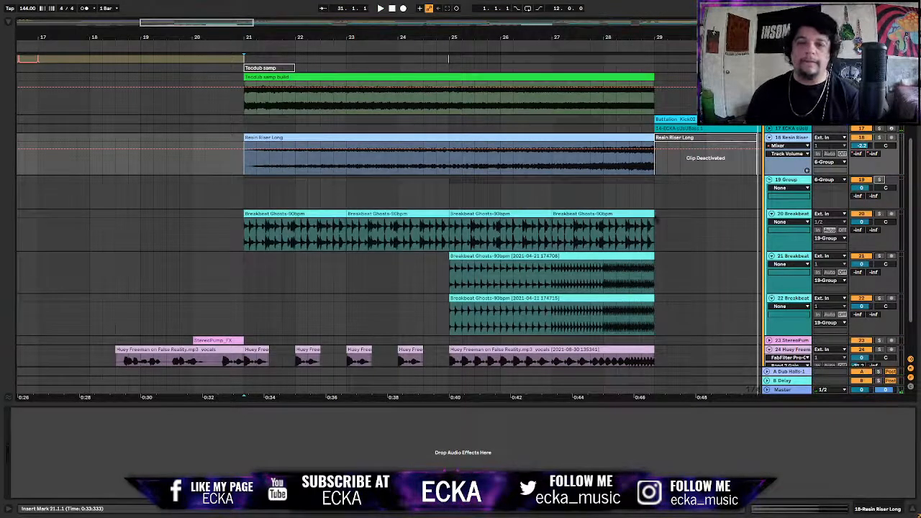
Go to the drop at bar 29 and open the Serum synth on track 12
{"action": "scroll", "coordinate": [535, 257], "scroll_direction": "up", "scroll_amount": 3}
{"action": "scroll", "coordinate": [534, 256], "scroll_direction": "up", "scroll_amount": 6}
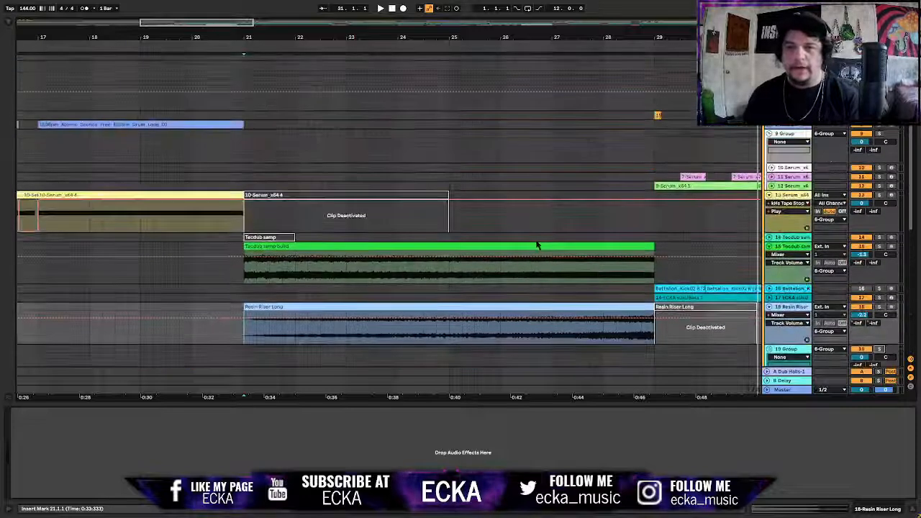
{"action": "scroll", "coordinate": [525, 168], "scroll_direction": "right", "scroll_amount": 5}
{"action": "scroll", "coordinate": [550, 173], "scroll_direction": "right", "scroll_amount": 5}
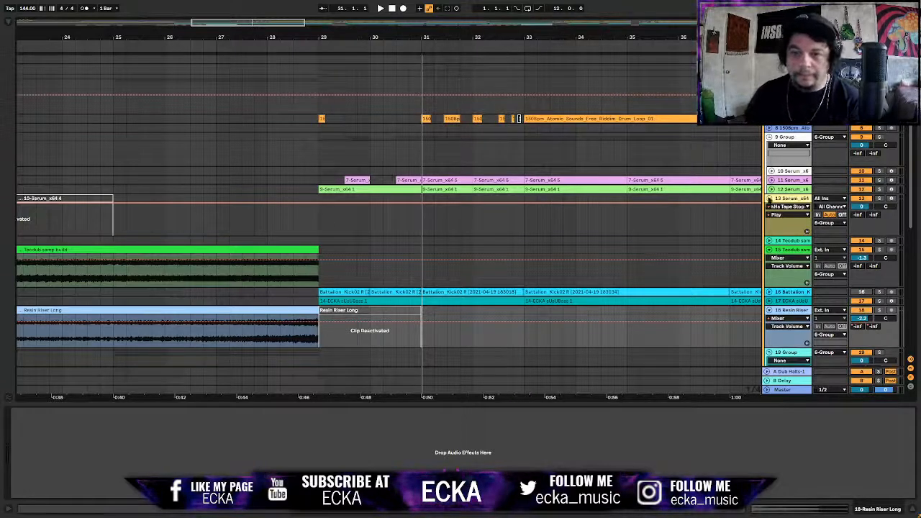
{"action": "left_click", "coordinate": [778, 192]}
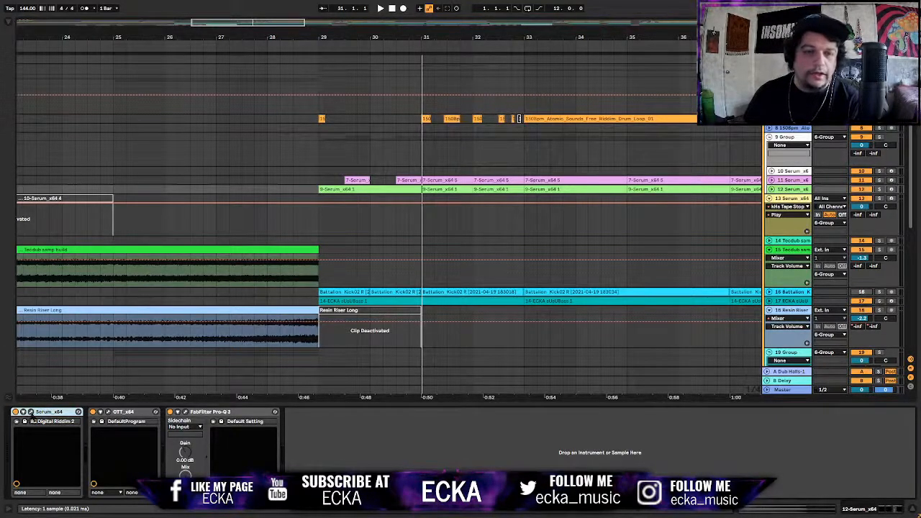
{"action": "left_click", "coordinate": [31, 412]}
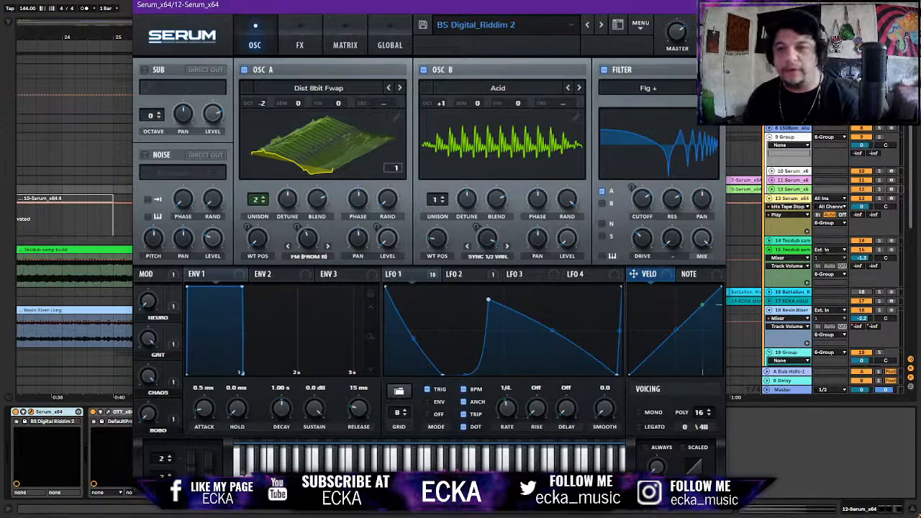
Solo Serum track 12, reposition the synth window around the arrangement, and play the bass from its clip at bar 29
{"action": "left_click", "coordinate": [879, 190]}
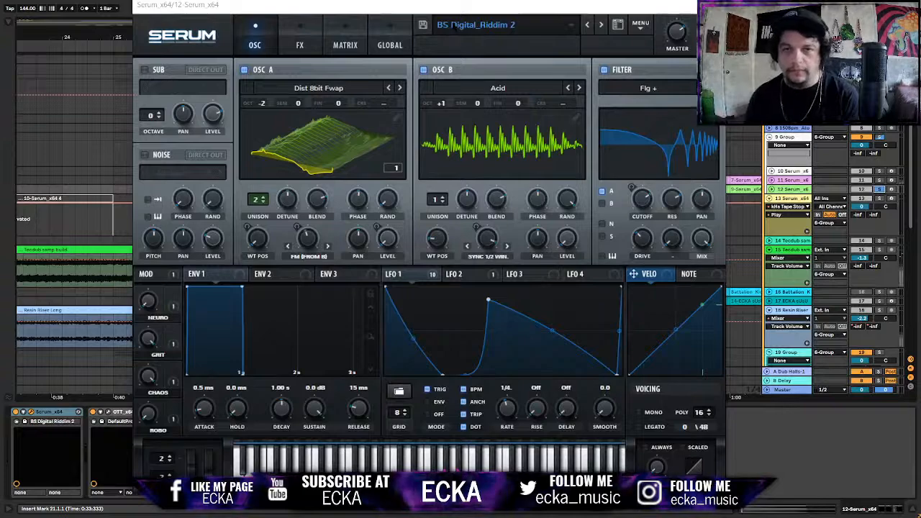
{"action": "left_click_drag", "start_coordinate": [423, 6], "coordinate": [560, 259]}
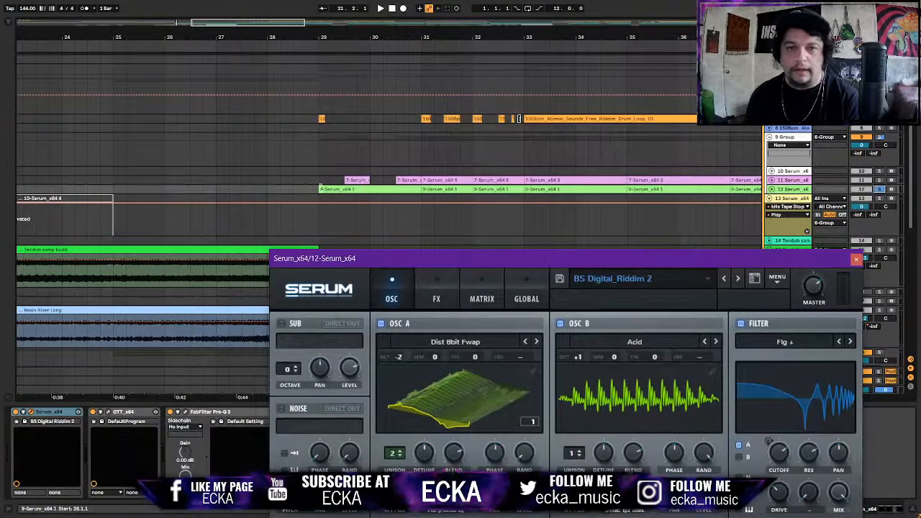
{"action": "left_click", "coordinate": [384, 260]}
{"action": "left_click_drag", "start_coordinate": [384, 260], "coordinate": [294, 22]}
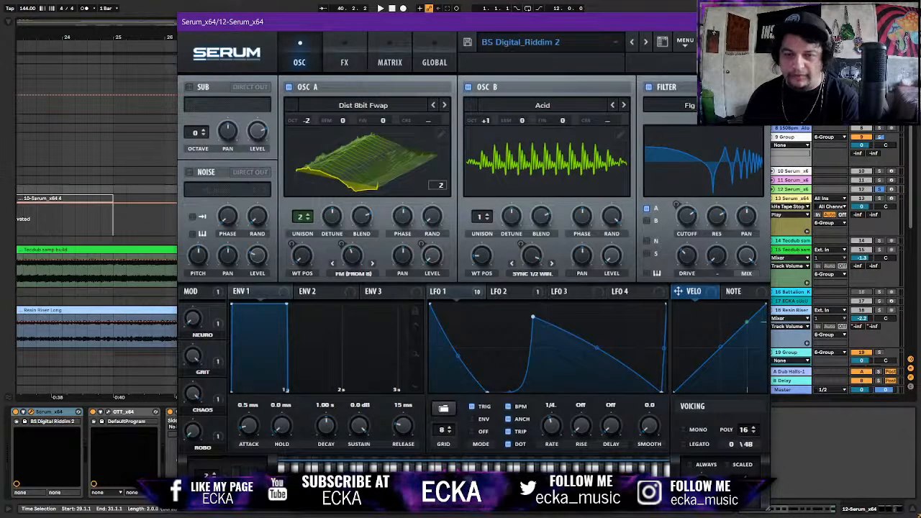
{"action": "key", "text": "space"}
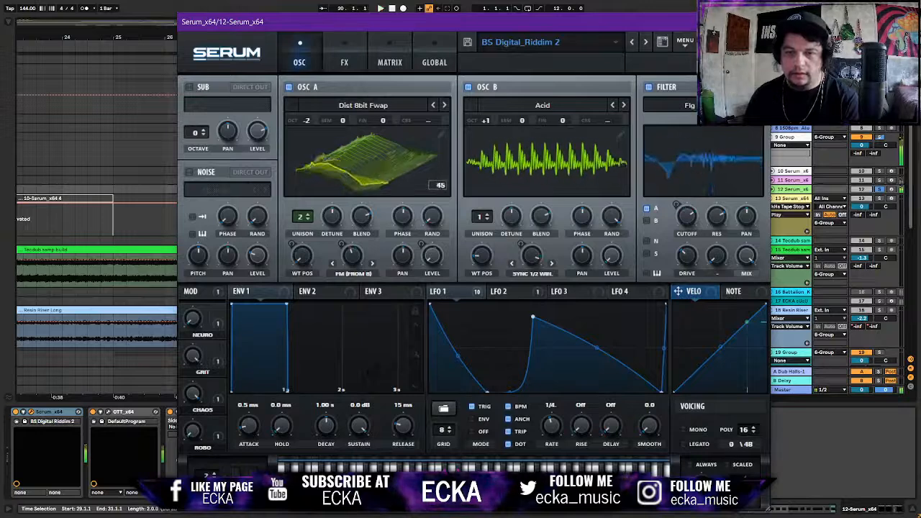
Examine which knobs LFO 1 modulates, including OSC A's wavetable position and FM warp, and play the bass patch
{"action": "mouse_move", "coordinate": [453, 301]}
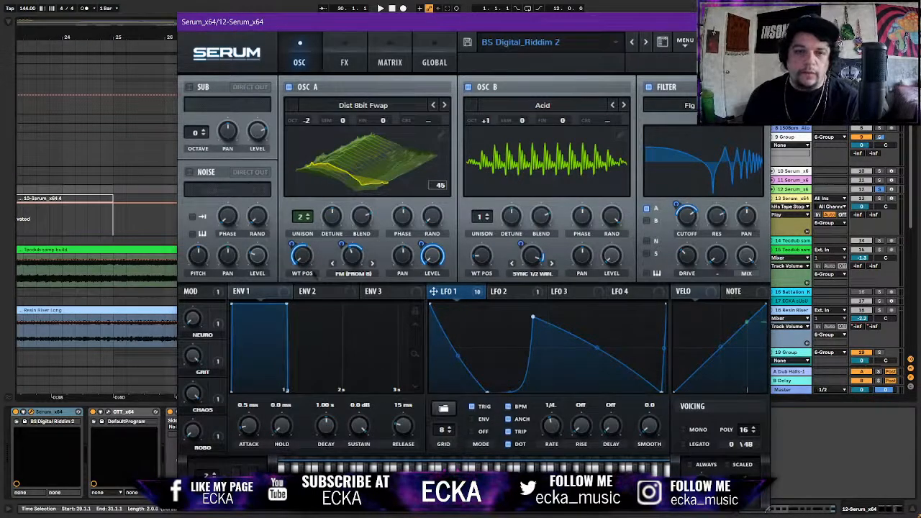
{"action": "mouse_move", "coordinate": [299, 272]}
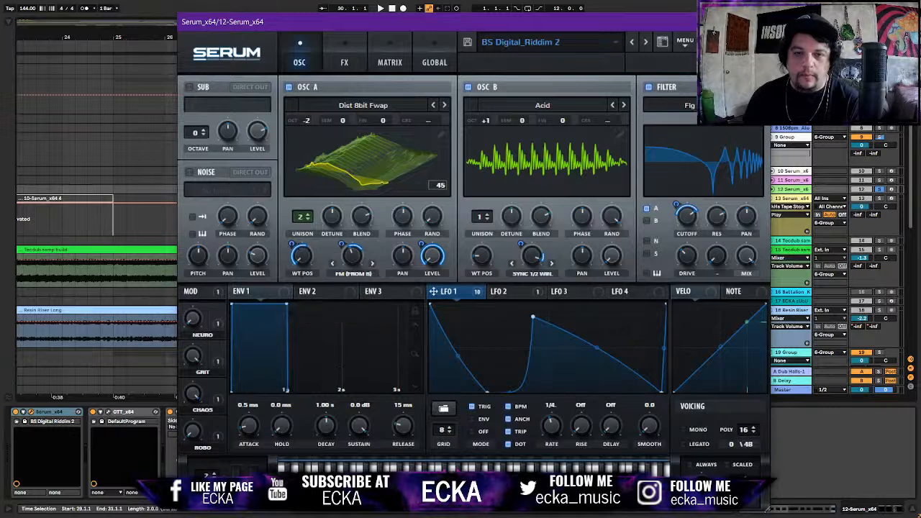
{"action": "key", "text": "space"}
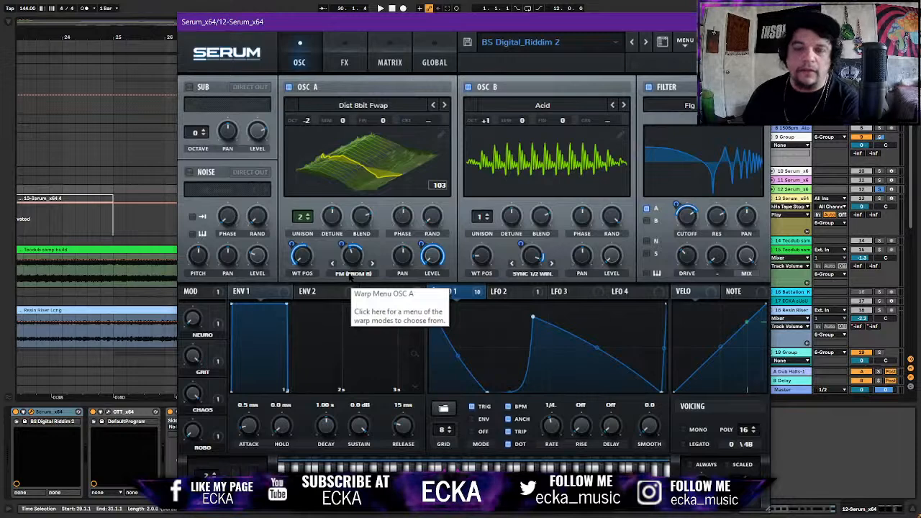
Check the modulators assigned to OSC A's FM warp knob and set LFO 1's modulation amount on it to 28
{"action": "right_click", "coordinate": [350, 252]}
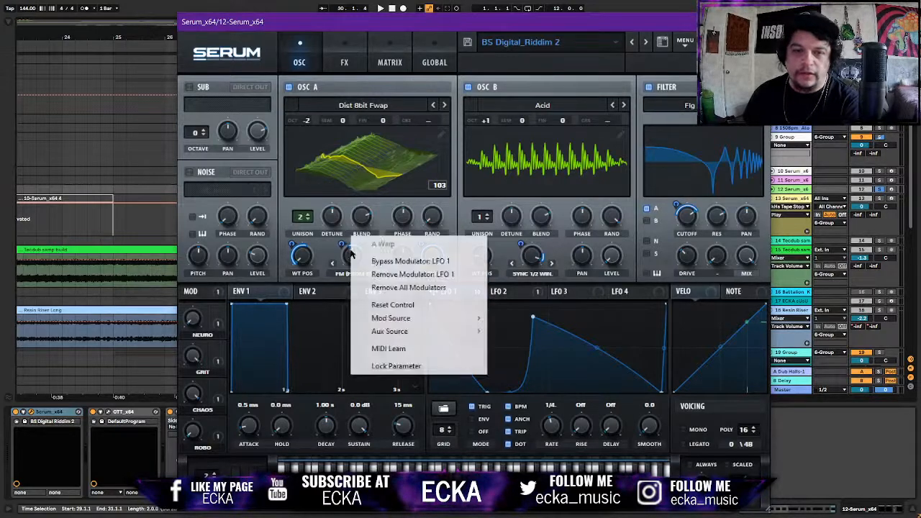
{"action": "left_click", "coordinate": [341, 253]}
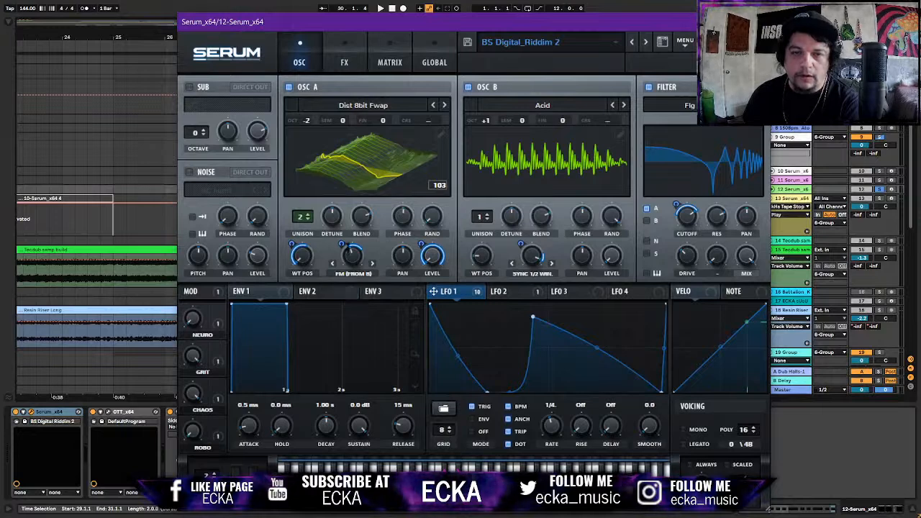
{"action": "mouse_move", "coordinate": [351, 250]}
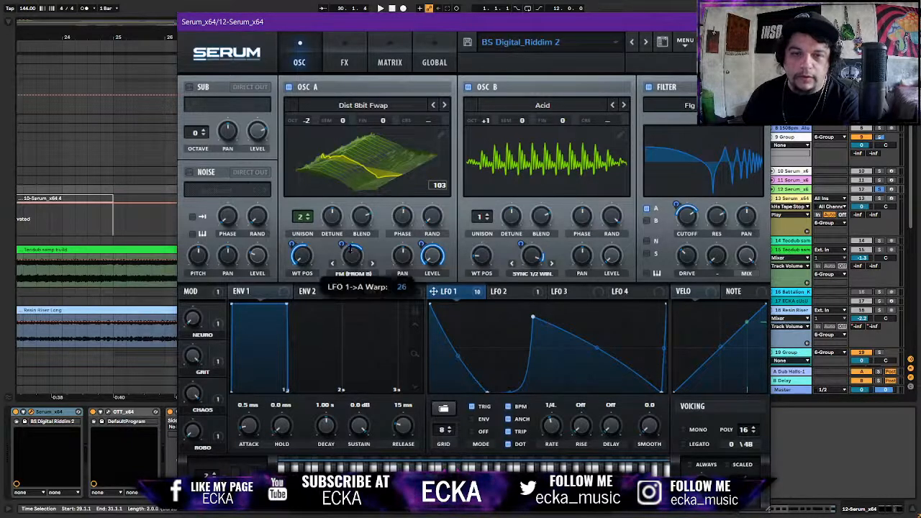
{"action": "left_click_drag", "start_coordinate": [351, 248], "coordinate": [350, 251]}
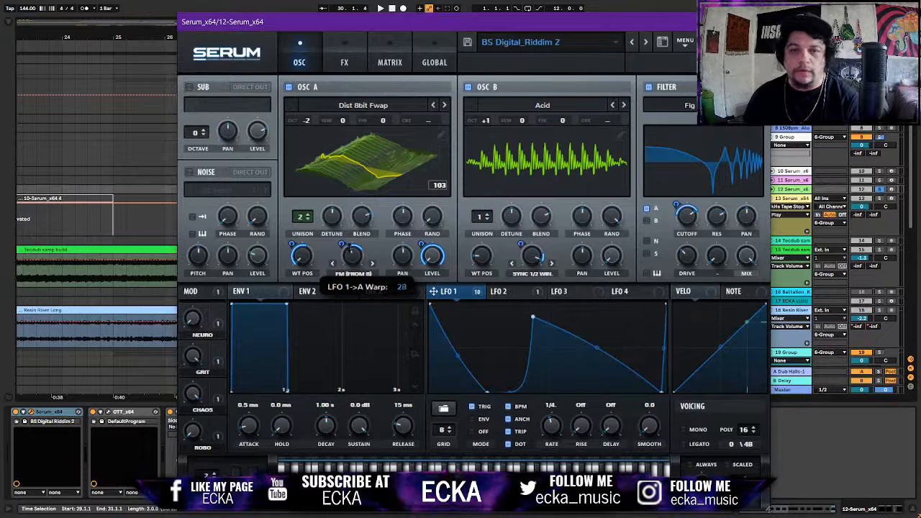
{"action": "right_click", "coordinate": [350, 250]}
{"action": "left_click", "coordinate": [348, 249]}
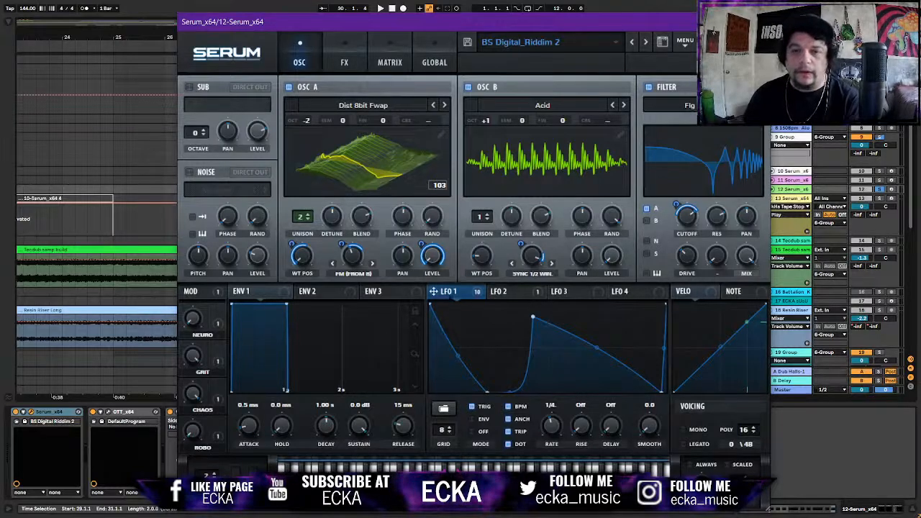
Inspect LFO 1's assignments on OSC B's sync warp and the filter cutoff, and play the bass patch
{"action": "right_click", "coordinate": [532, 267]}
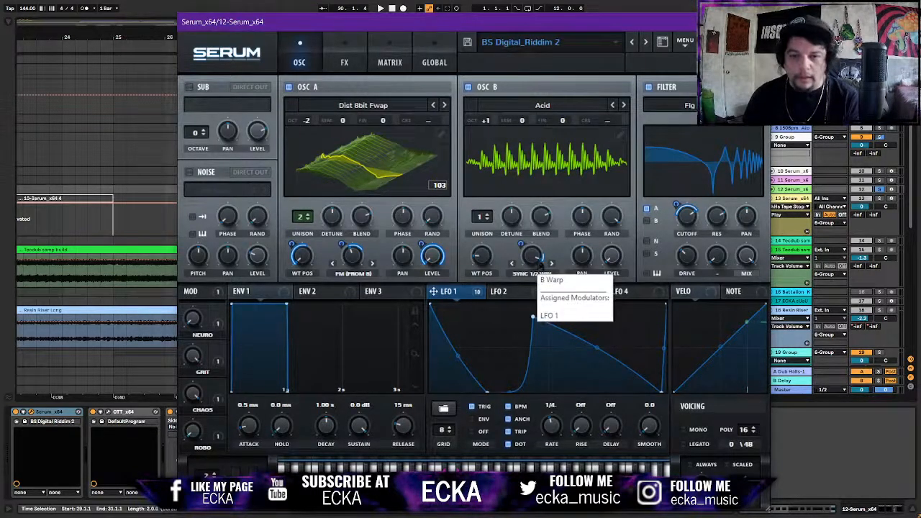
{"action": "left_click", "coordinate": [536, 265]}
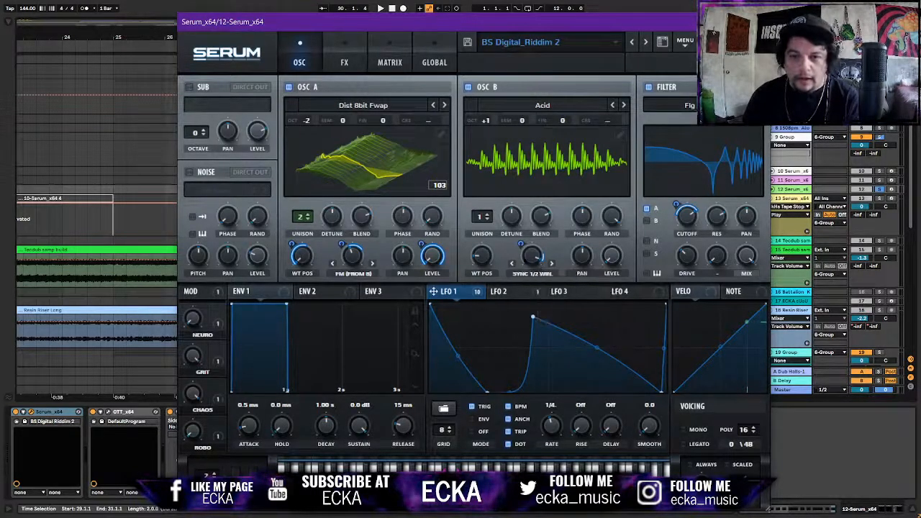
{"action": "right_click", "coordinate": [536, 276]}
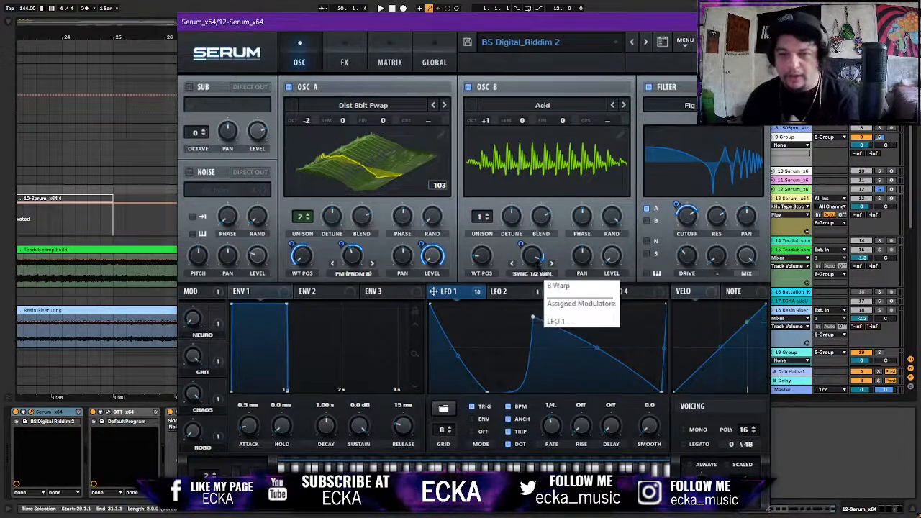
{"action": "left_click", "coordinate": [543, 263]}
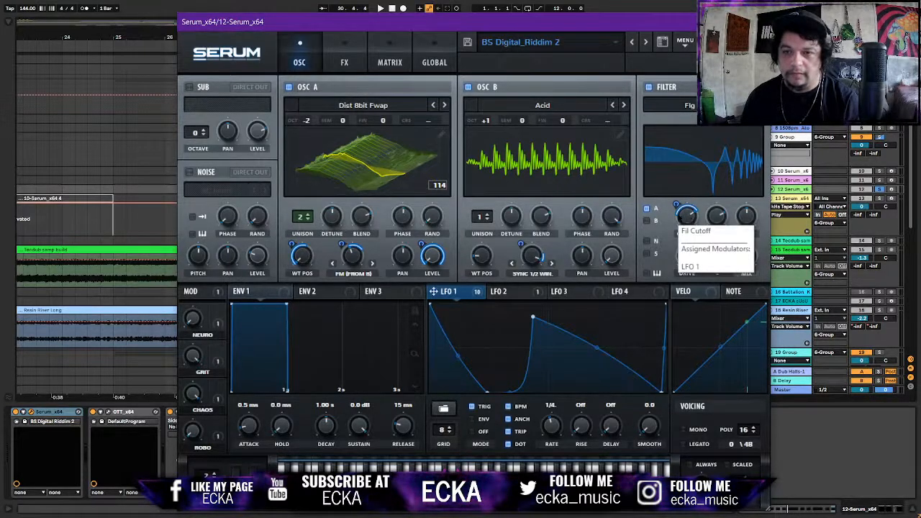
{"action": "left_click", "coordinate": [694, 217]}
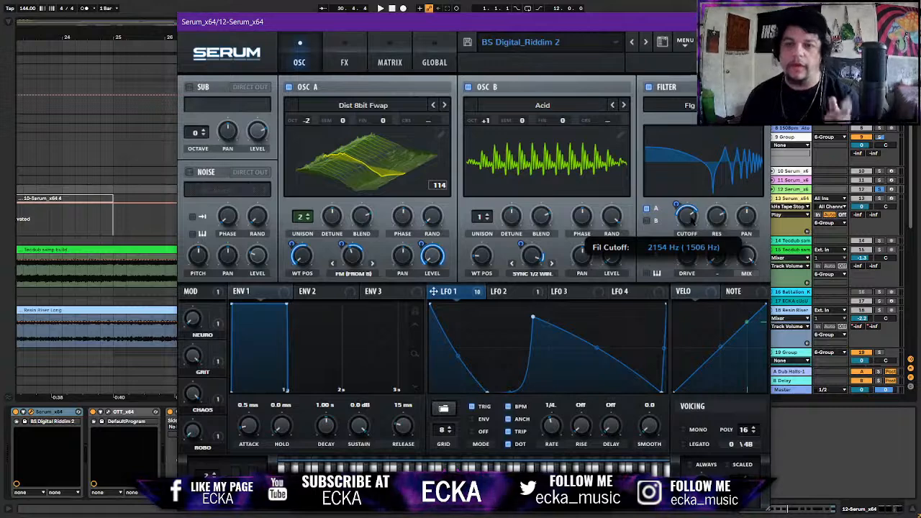
{"action": "left_click_drag", "start_coordinate": [692, 219], "coordinate": [691, 220]}
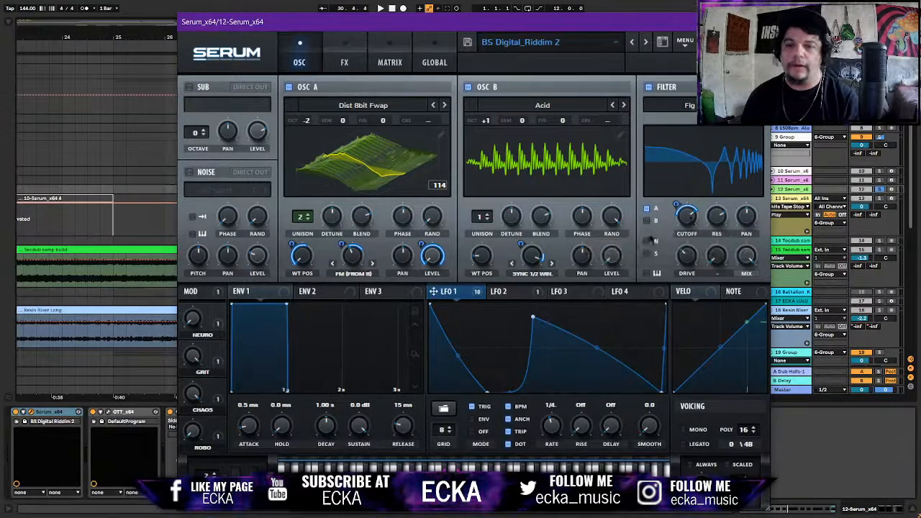
{"action": "key", "text": "space"}
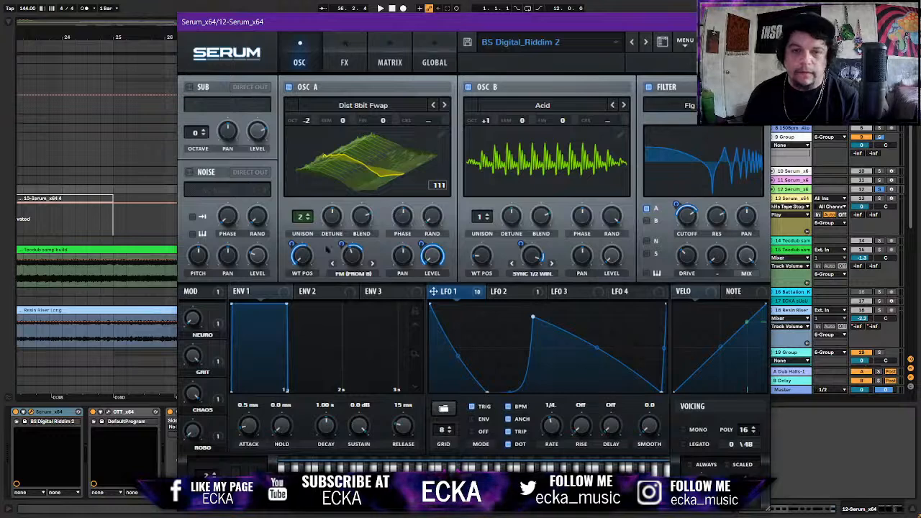
Examine the LFO 1 modulation on the distortion, flanger and EQ effects while playing the bass from bar 29
{"action": "left_click", "coordinate": [344, 56]}
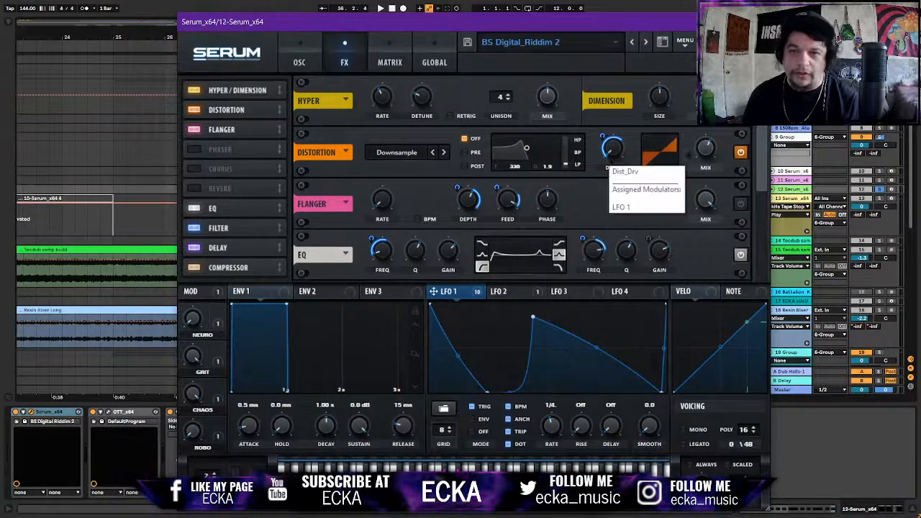
{"action": "scroll", "coordinate": [763, 159], "scroll_direction": "down", "scroll_amount": 2}
{"action": "scroll", "coordinate": [764, 157], "scroll_direction": "down", "scroll_amount": 3}
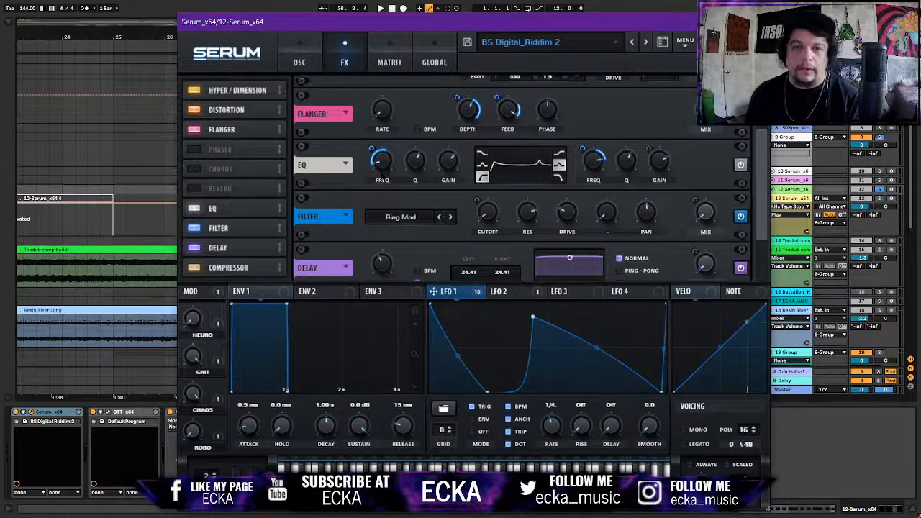
{"action": "mouse_move", "coordinate": [382, 183]}
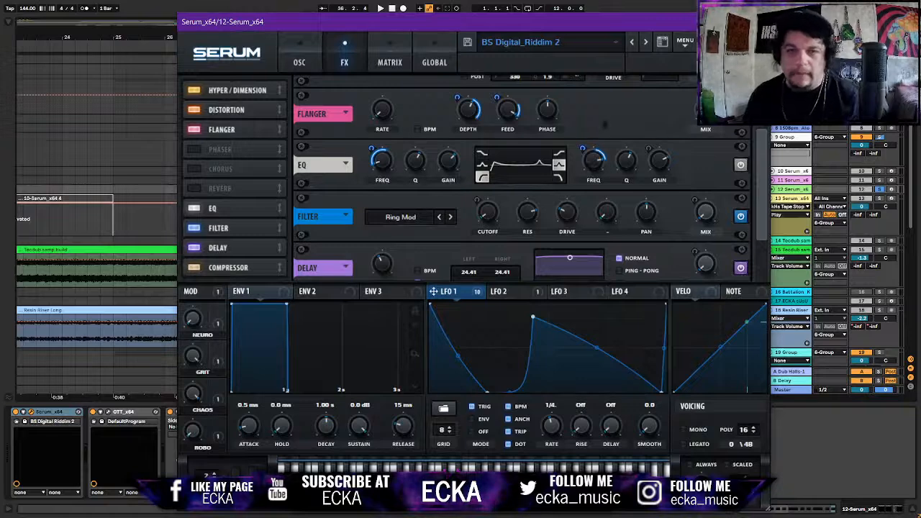
{"action": "scroll", "coordinate": [760, 203], "scroll_direction": "down", "scroll_amount": 1}
{"action": "left_click_drag", "start_coordinate": [760, 204], "coordinate": [760, 161]}
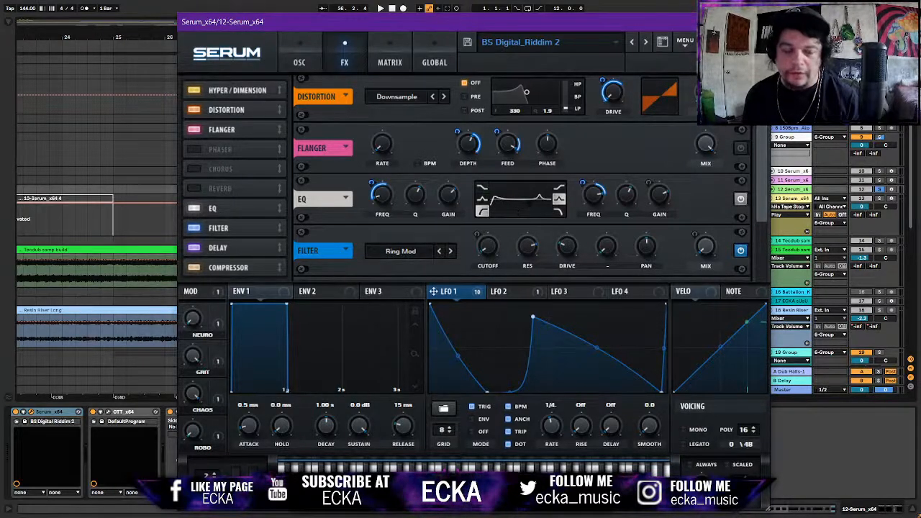
{"action": "key", "text": "space"}
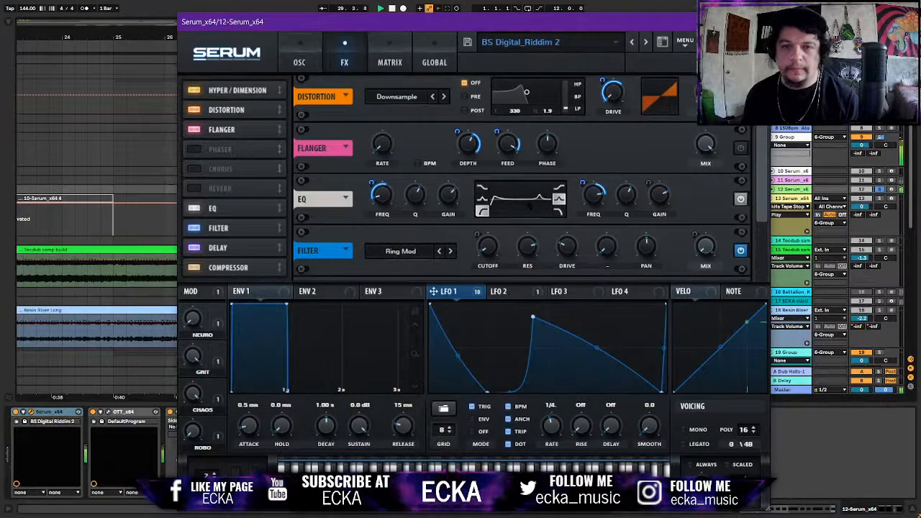
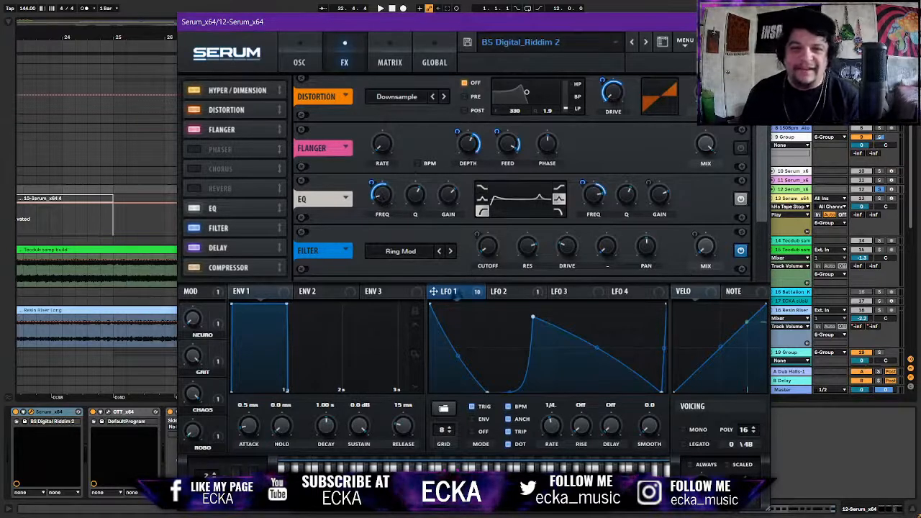
Show LFO 2's shape and check the oscillator and effects pages for the knob it modulates
{"action": "left_click", "coordinate": [299, 56]}
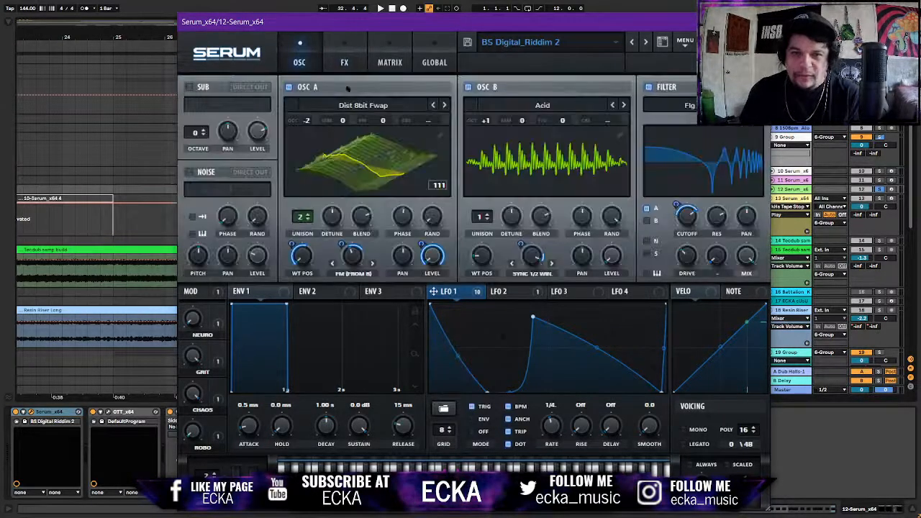
{"action": "left_click", "coordinate": [512, 291]}
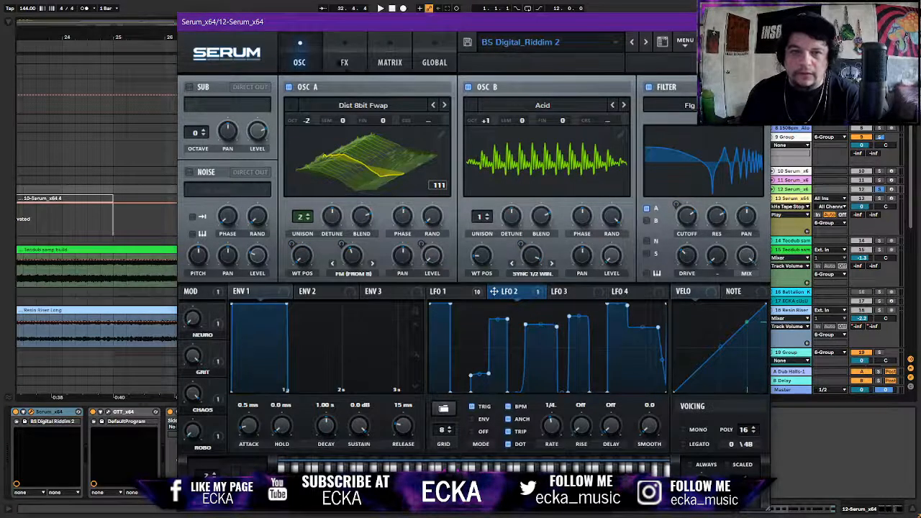
{"action": "left_click", "coordinate": [343, 58]}
{"action": "scroll", "coordinate": [758, 151], "scroll_direction": "up", "scroll_amount": 2}
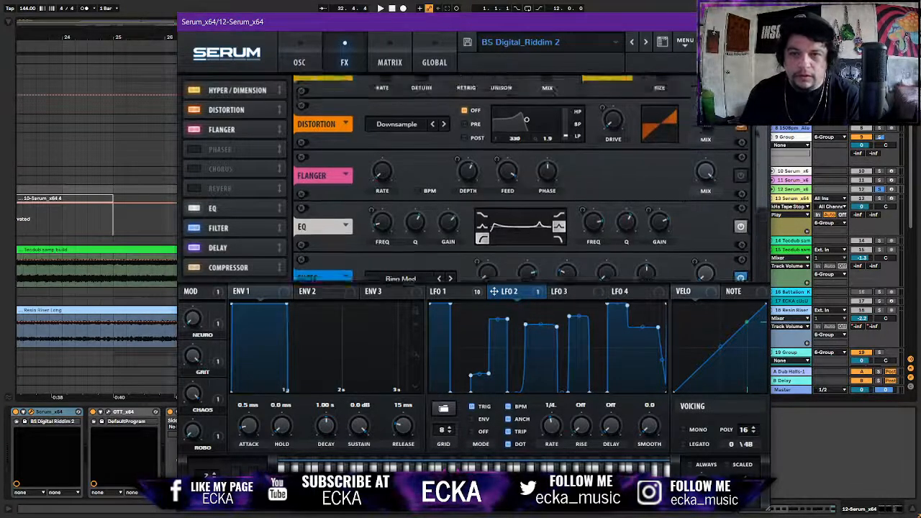
{"action": "scroll", "coordinate": [756, 209], "scroll_direction": "down", "scroll_amount": 5}
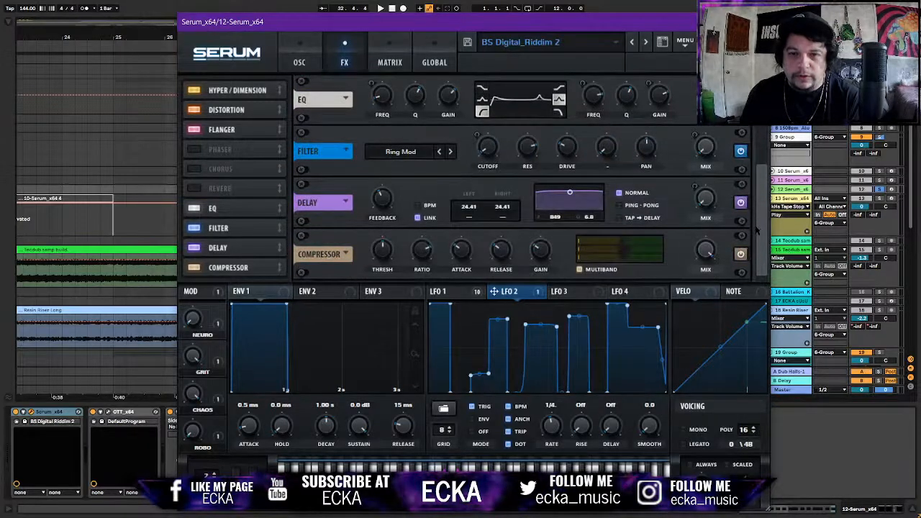
{"action": "scroll", "coordinate": [755, 216], "scroll_direction": "up", "scroll_amount": 3}
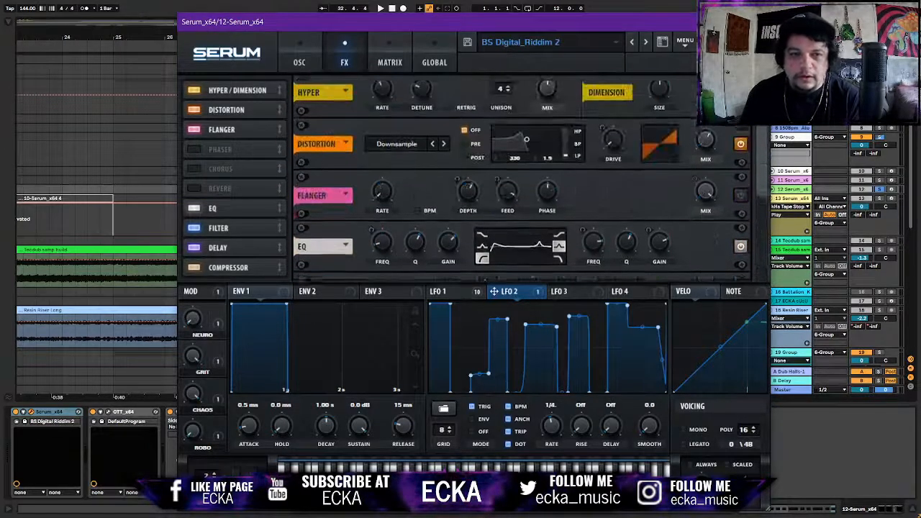
{"action": "left_click", "coordinate": [299, 62]}
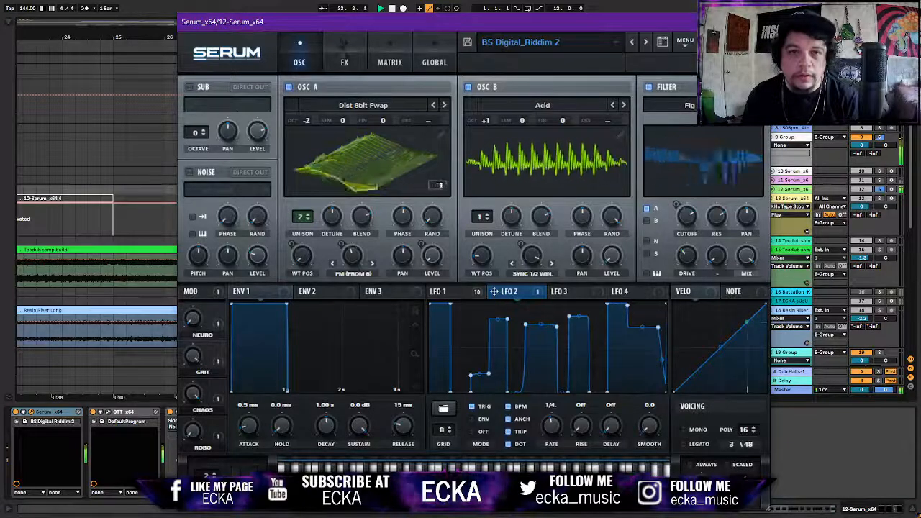
{"action": "left_click", "coordinate": [344, 62]}
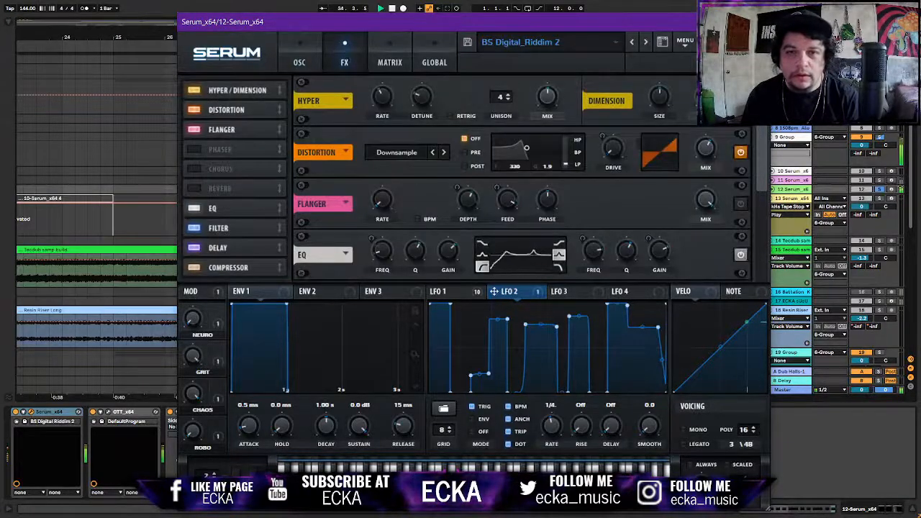
Find LFO 2's row in the modulation matrix and look up its Mast.Tun destination among the Global destinations
{"action": "left_click", "coordinate": [390, 51]}
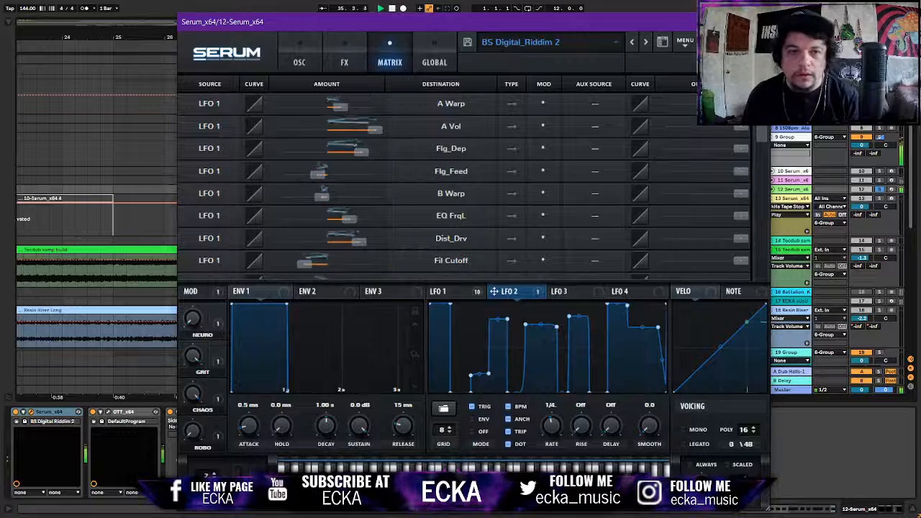
{"action": "left_click_drag", "start_coordinate": [763, 130], "coordinate": [763, 175]}
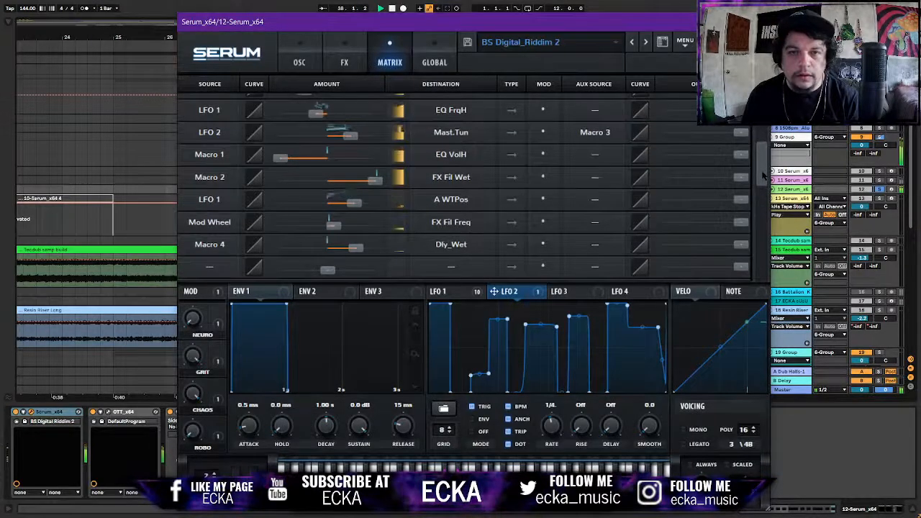
{"action": "left_click", "coordinate": [449, 133]}
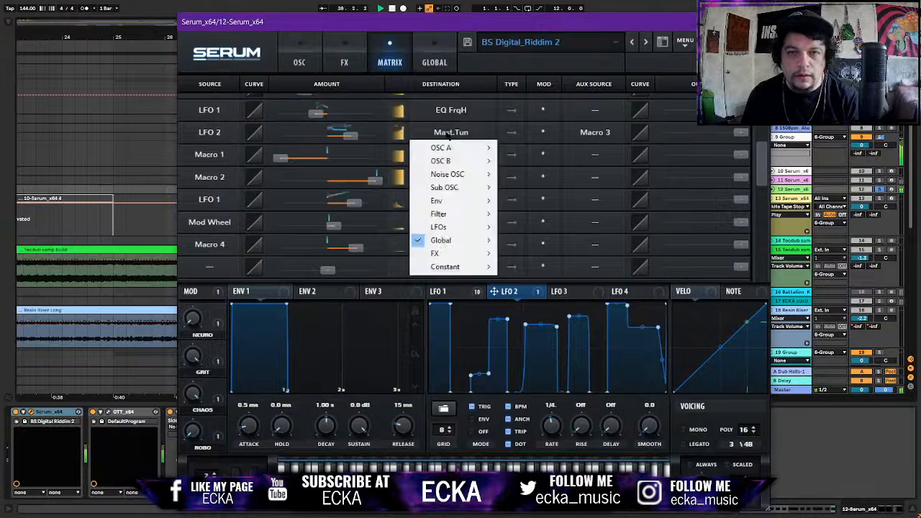
{"action": "mouse_move", "coordinate": [451, 243]}
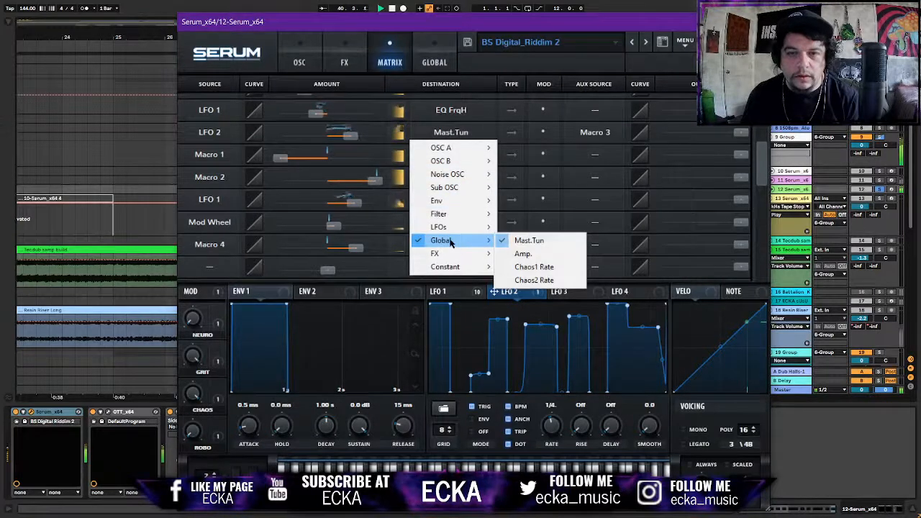
Check the global settings page for the master tuning control and compare it with LFO 2's matrix assignment
{"action": "left_click", "coordinate": [439, 60]}
{"action": "left_click", "coordinate": [440, 60]}
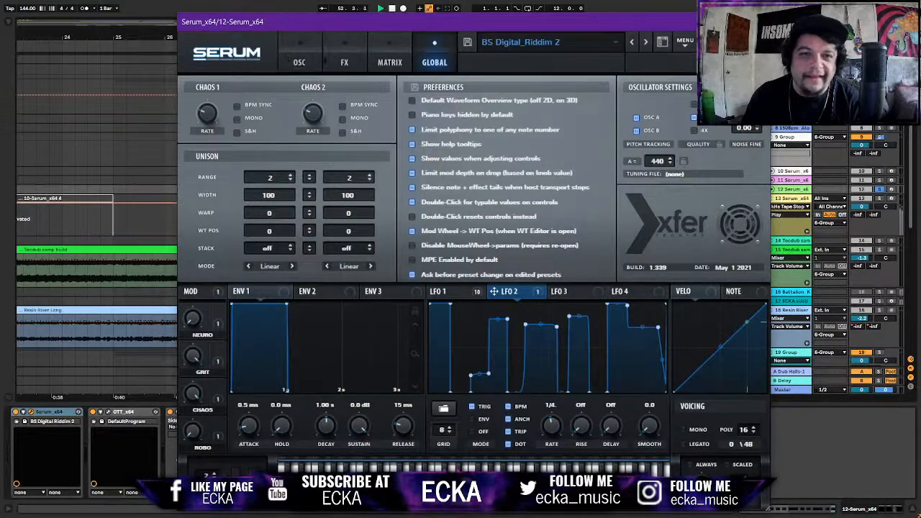
{"action": "left_click", "coordinate": [387, 54]}
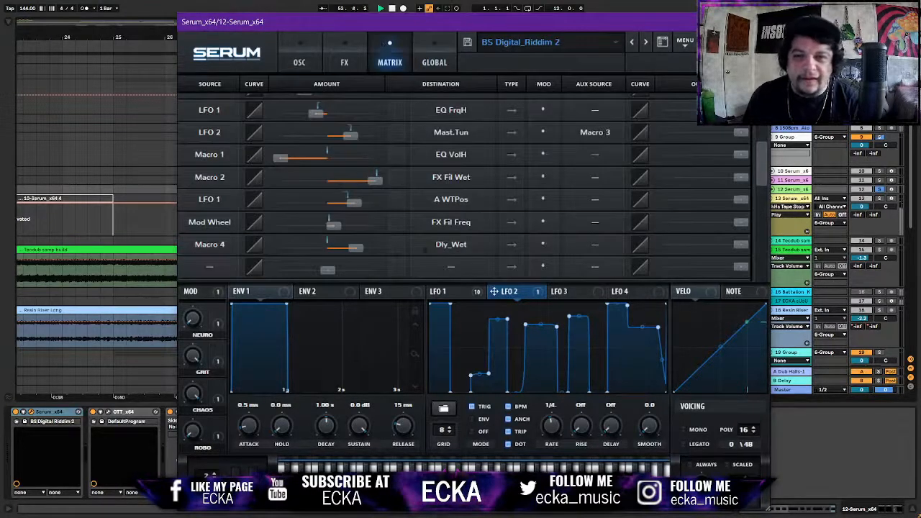
{"action": "left_click", "coordinate": [434, 49]}
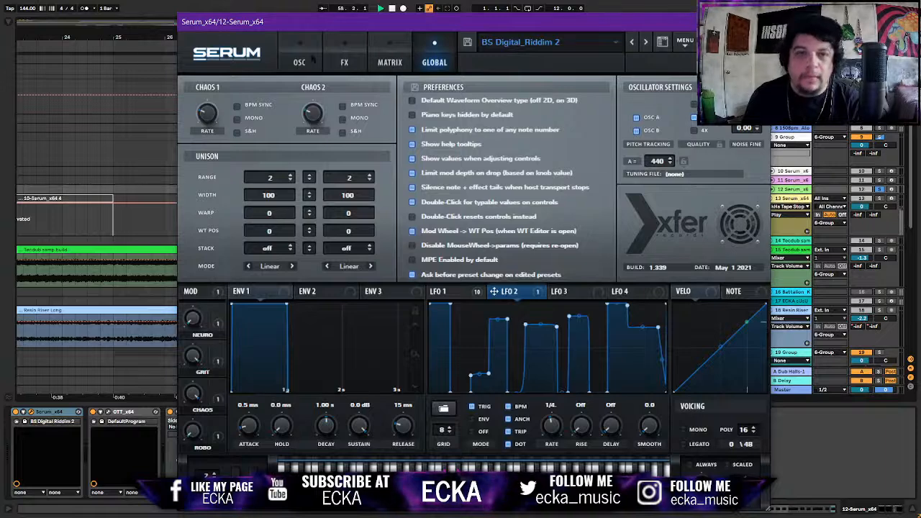
Return to the oscillator page, close the Serum window and select the OTT device on track 12
{"action": "left_click", "coordinate": [311, 58]}
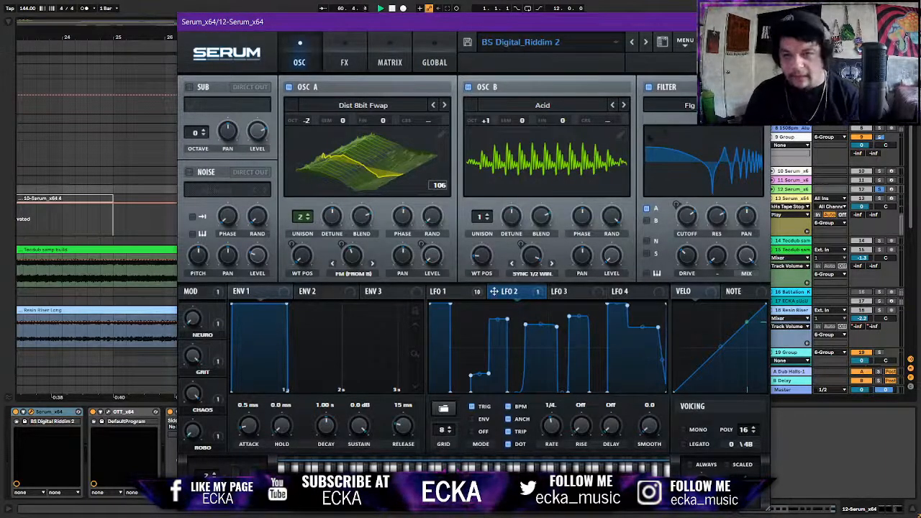
{"action": "left_click", "coordinate": [758, 21]}
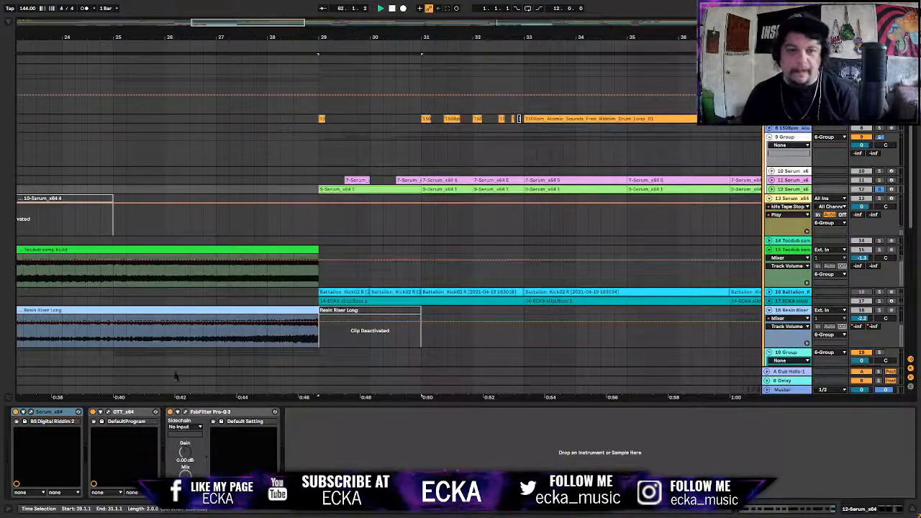
{"action": "left_click", "coordinate": [120, 413]}
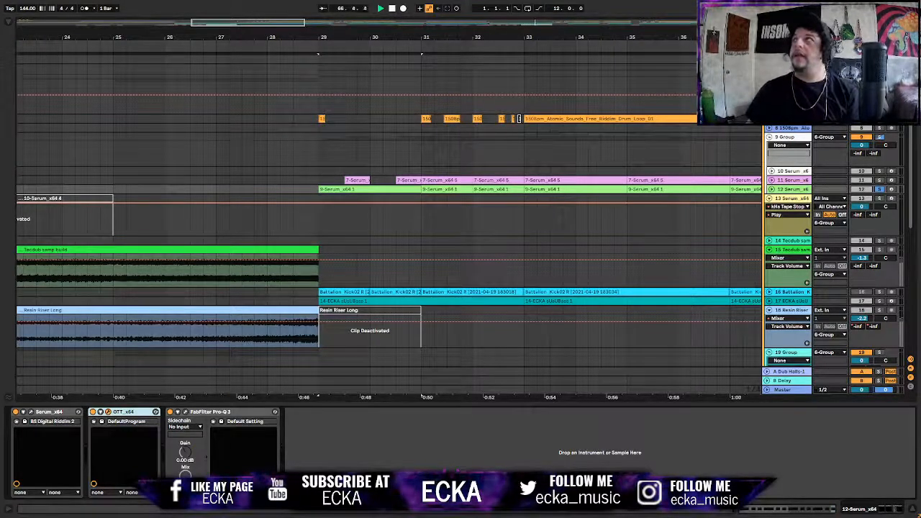
Open the OTT compressor on track 12, watch its multiband meters during playback of the drop, and close its window
{"action": "left_click_drag", "start_coordinate": [920, 72], "coordinate": [405, 123]}
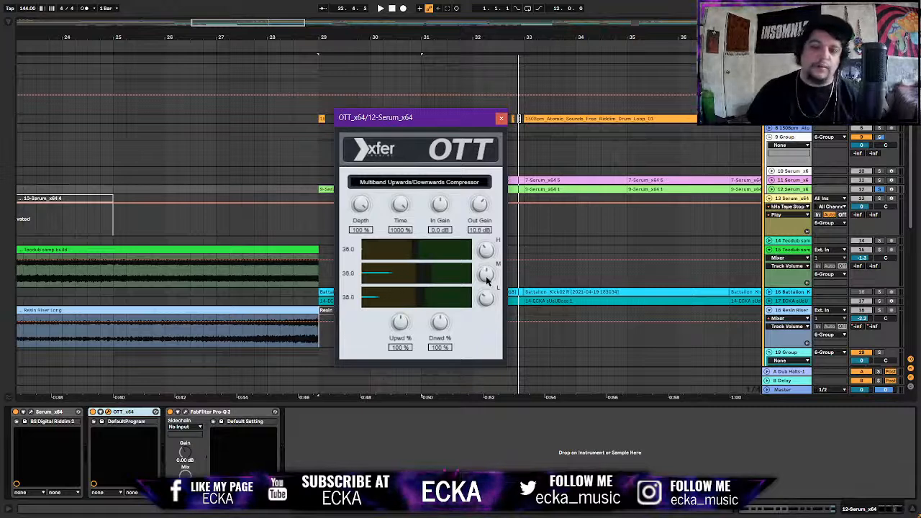
{"action": "key", "text": "space"}
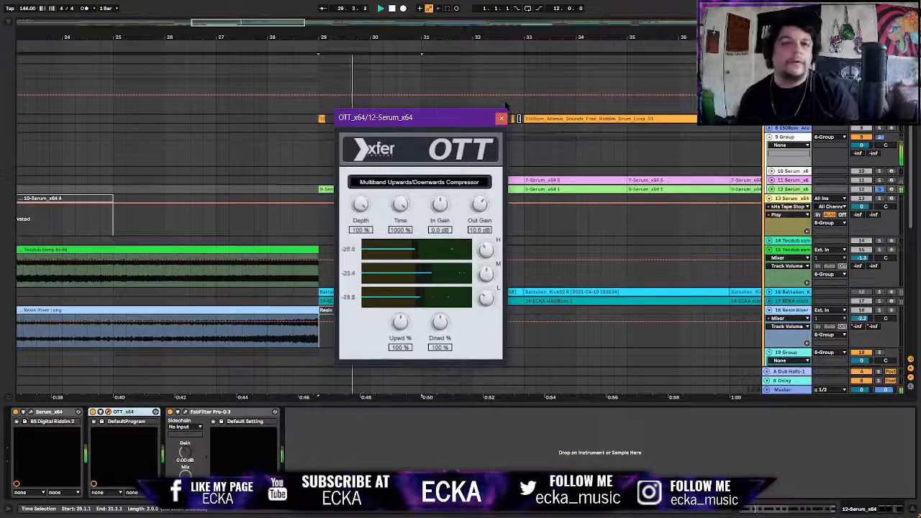
{"action": "left_click", "coordinate": [501, 118]}
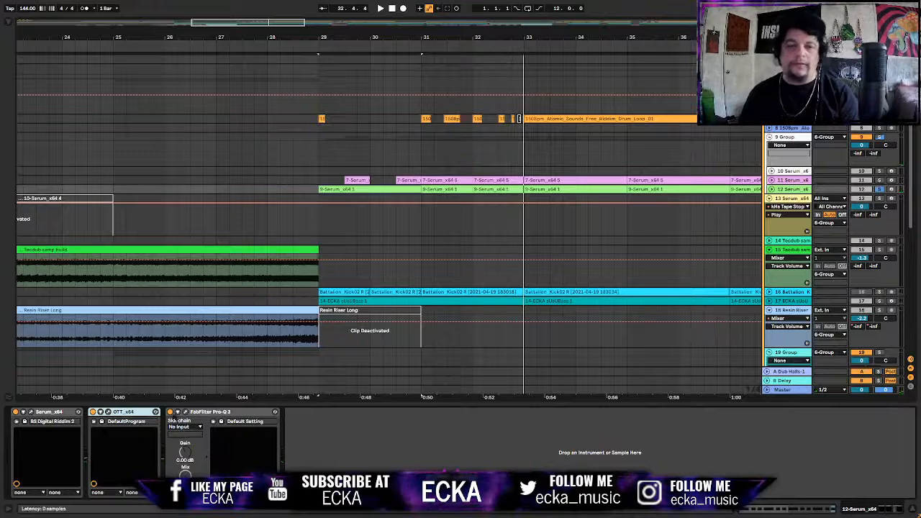
Open FabFilter Pro-Q 3 on track 12 and examine its low-cut and boost bands while playing the drop
{"action": "left_click", "coordinate": [198, 412]}
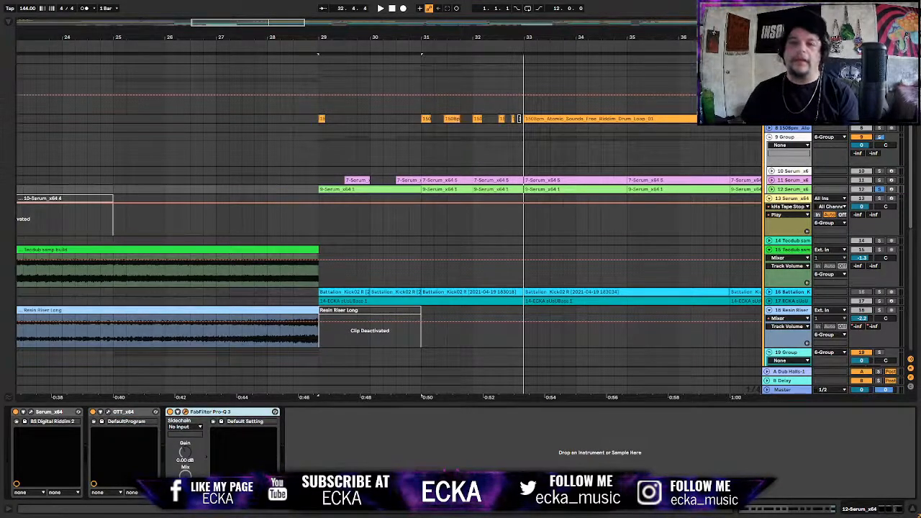
{"action": "left_click_drag", "start_coordinate": [920, 86], "coordinate": [527, 48]}
{"action": "mouse_move", "coordinate": [454, 232]}
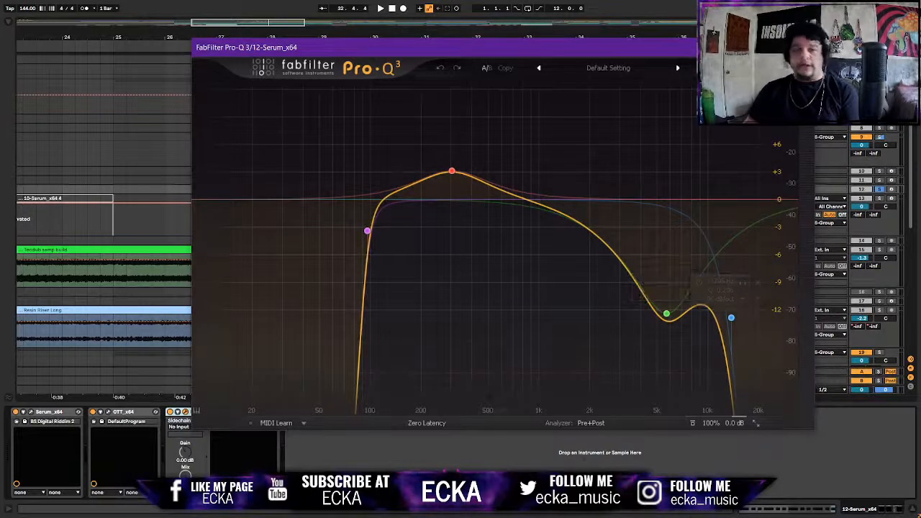
{"action": "mouse_move", "coordinate": [367, 232]}
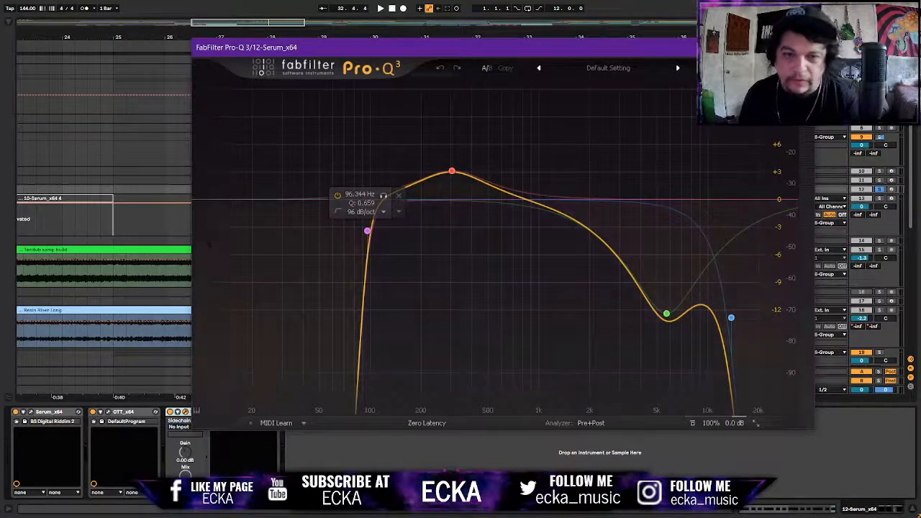
{"action": "key", "text": "space"}
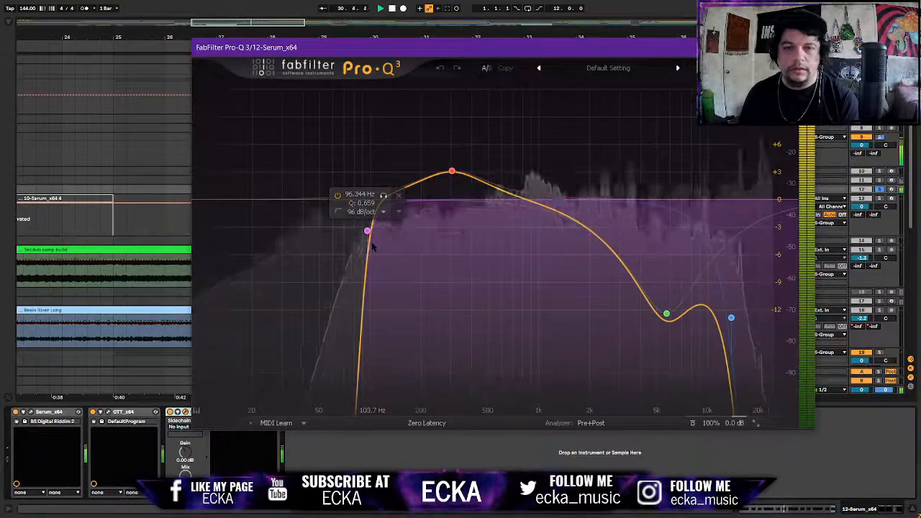
{"action": "key", "text": "space"}
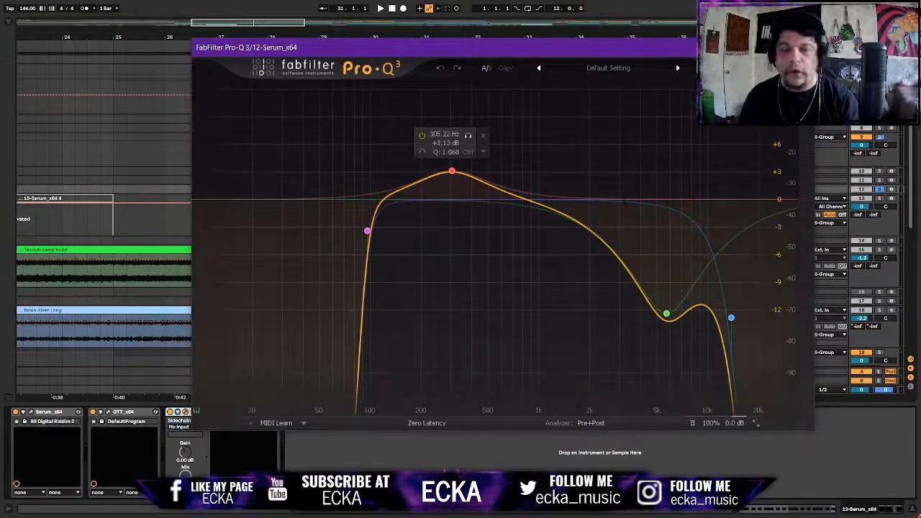
{"action": "key", "text": "space"}
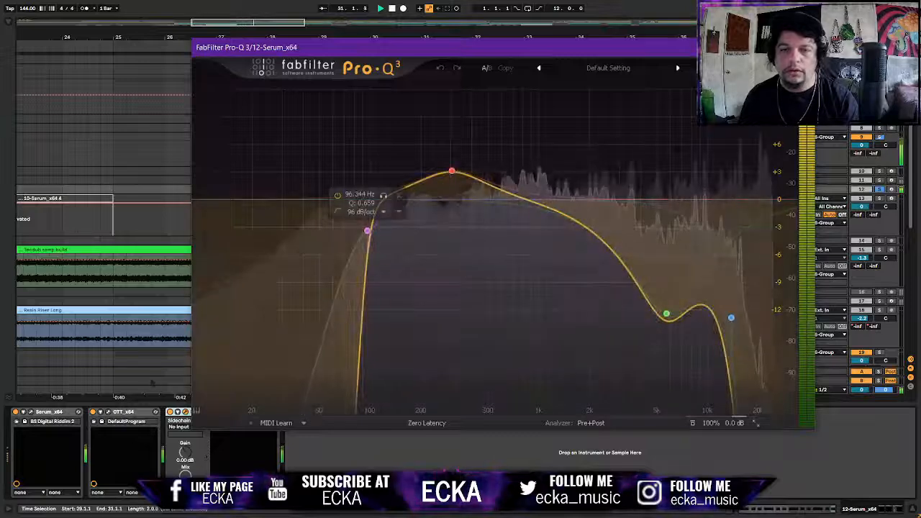
{"action": "key", "text": "space"}
Bypass and restore track 12's OTT for comparison, play the drop through the EQ again, and close the Pro-Q 3 window
{"action": "left_click", "coordinate": [94, 412]}
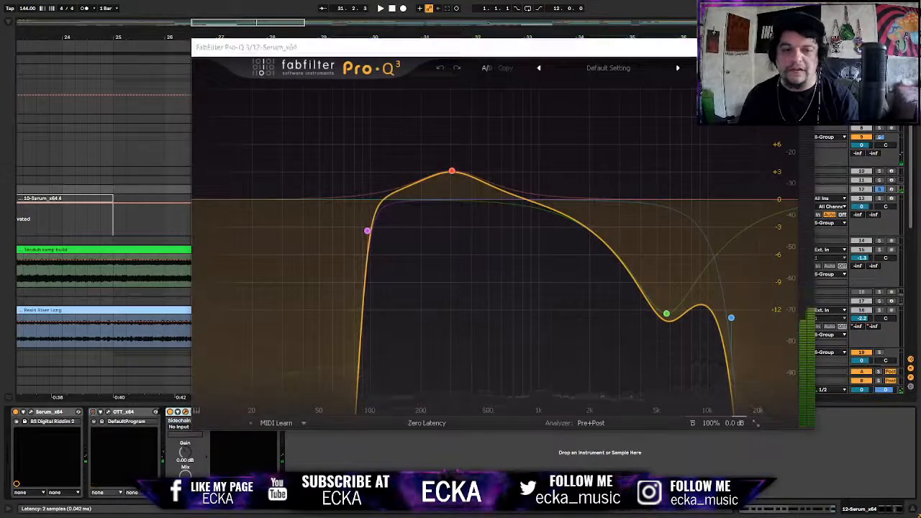
{"action": "key", "text": "space"}
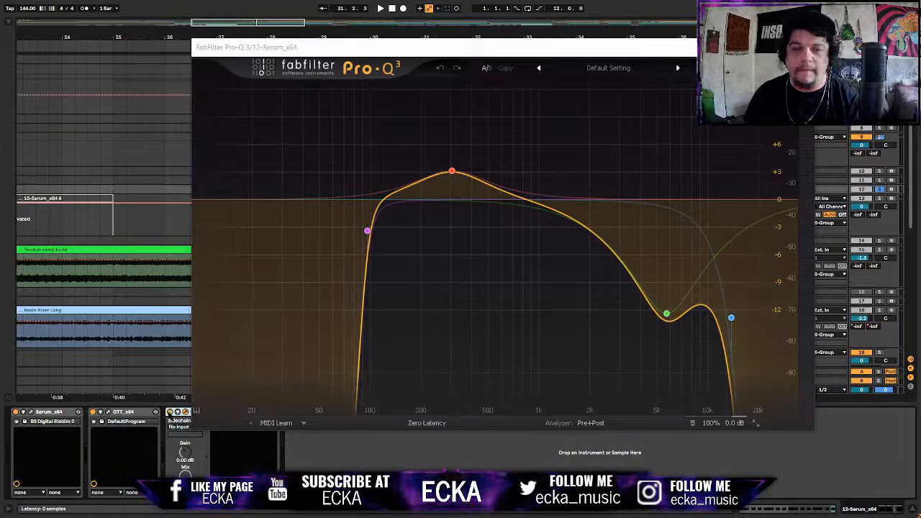
{"action": "key", "text": "space"}
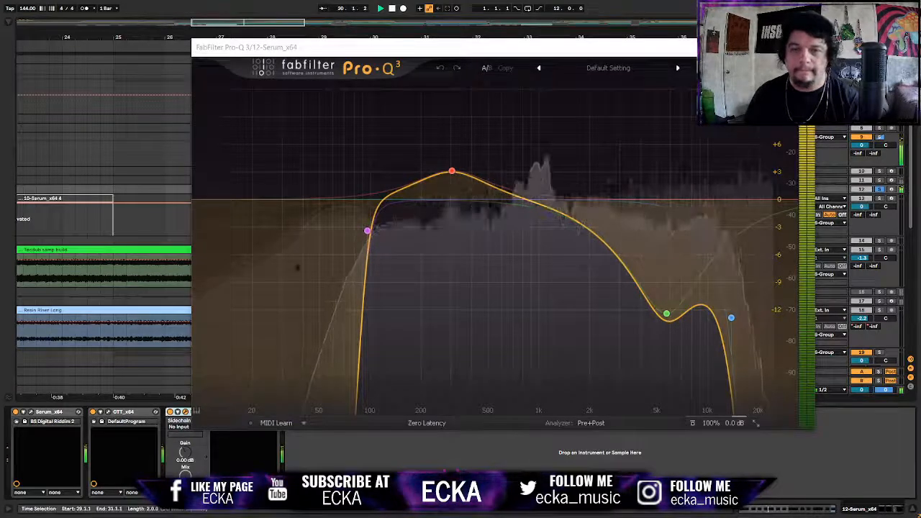
{"action": "left_click", "coordinate": [802, 47]}
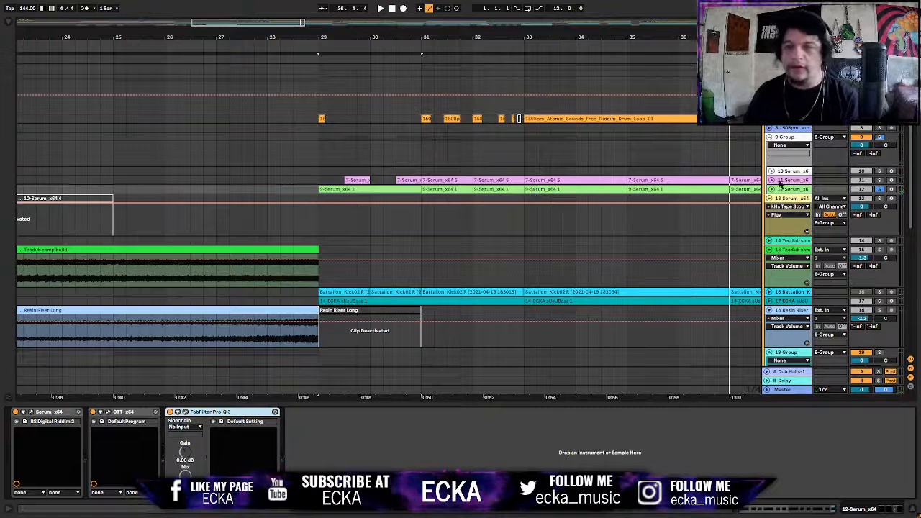
Open track 11's Serum with the BS Downsampled Riddim preset and look through its effects rack
{"action": "left_click", "coordinate": [783, 188]}
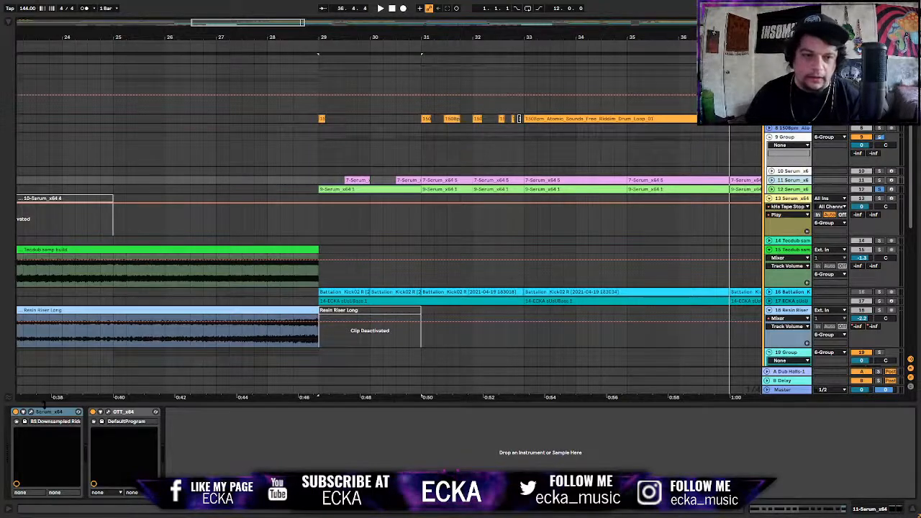
{"action": "left_click", "coordinate": [32, 412]}
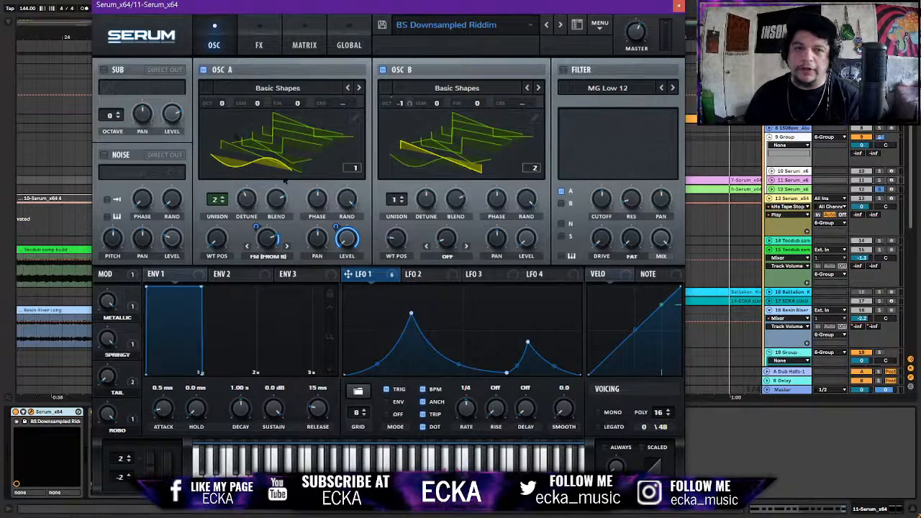
{"action": "left_click", "coordinate": [260, 38]}
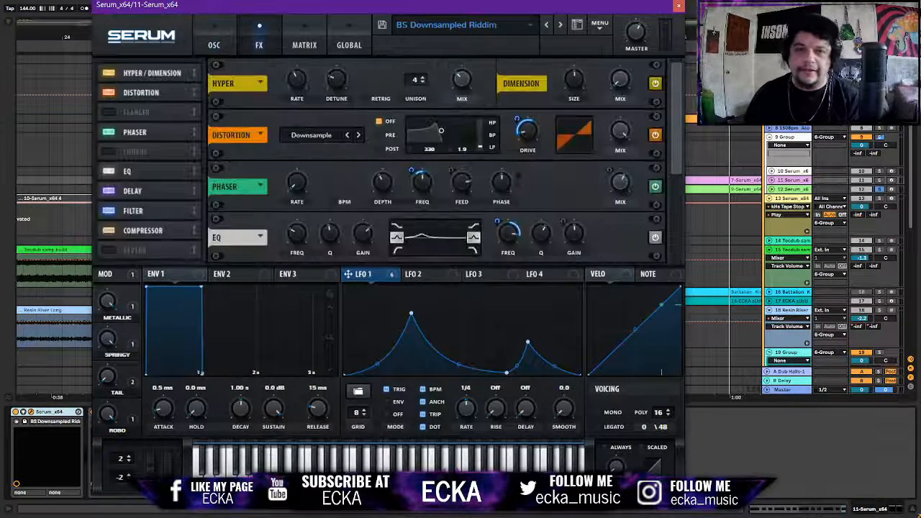
{"action": "scroll", "coordinate": [677, 164], "scroll_direction": "down", "scroll_amount": 3}
{"action": "scroll", "coordinate": [677, 164], "scroll_direction": "up", "scroll_amount": 3}
Return to the oscillator page and check Osc B's octave and the LFO 1 modulation on Osc A's FM (From B) warp knob
{"action": "left_click", "coordinate": [214, 37]}
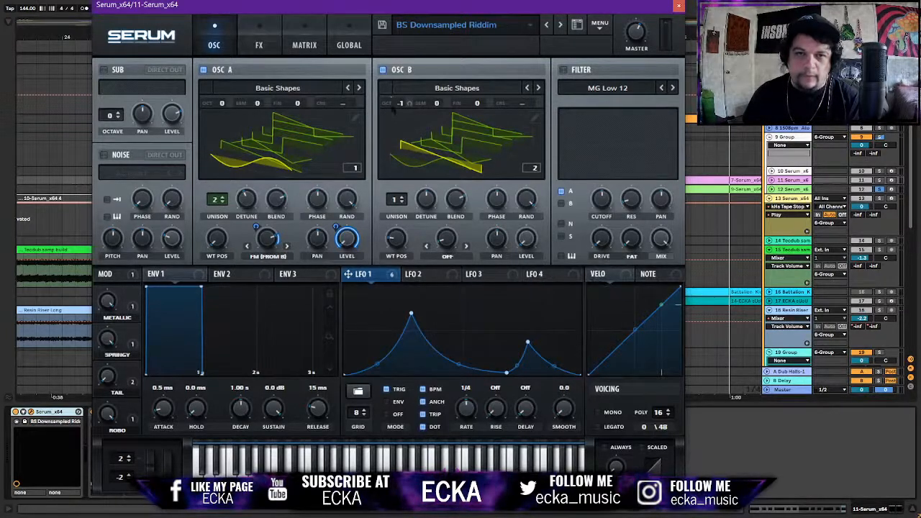
{"action": "right_click", "coordinate": [395, 102]}
{"action": "left_click", "coordinate": [398, 111]}
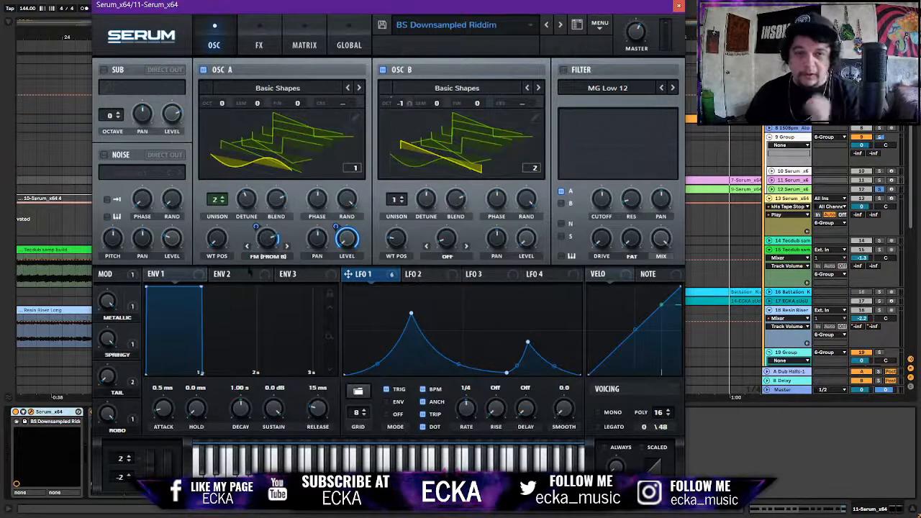
{"action": "left_click_drag", "start_coordinate": [268, 239], "coordinate": [268, 236]}
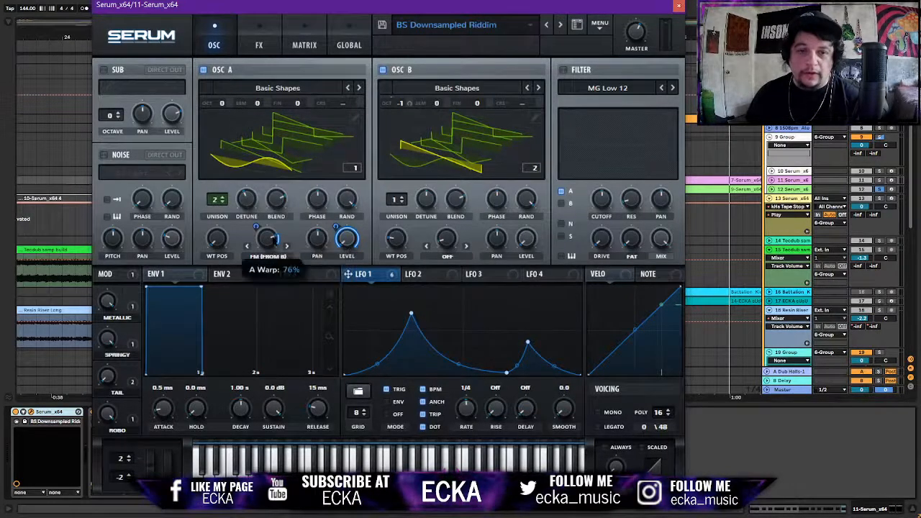
{"action": "right_click", "coordinate": [273, 239]}
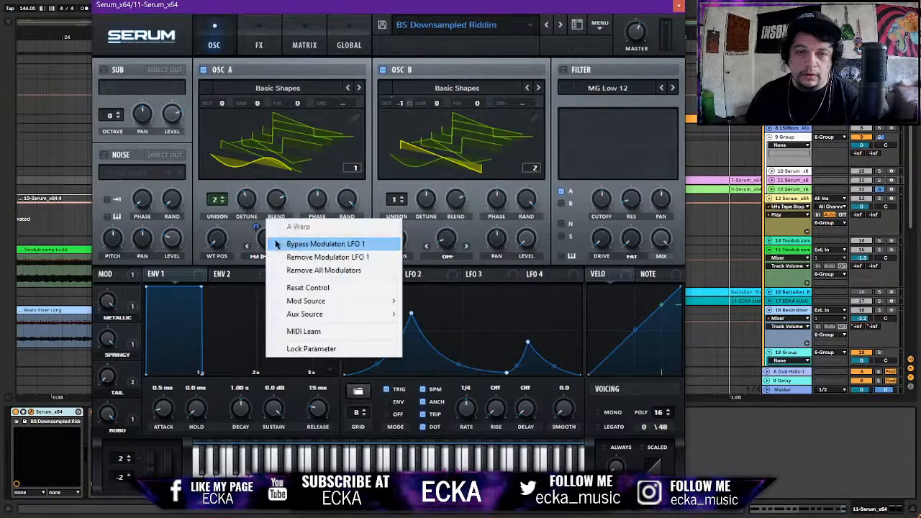
{"action": "left_click", "coordinate": [236, 240]}
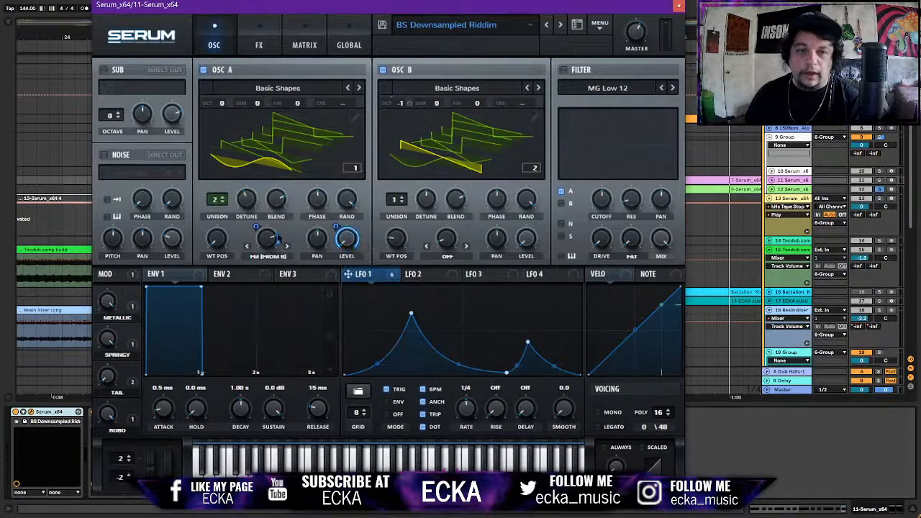
{"action": "mouse_move", "coordinate": [276, 243]}
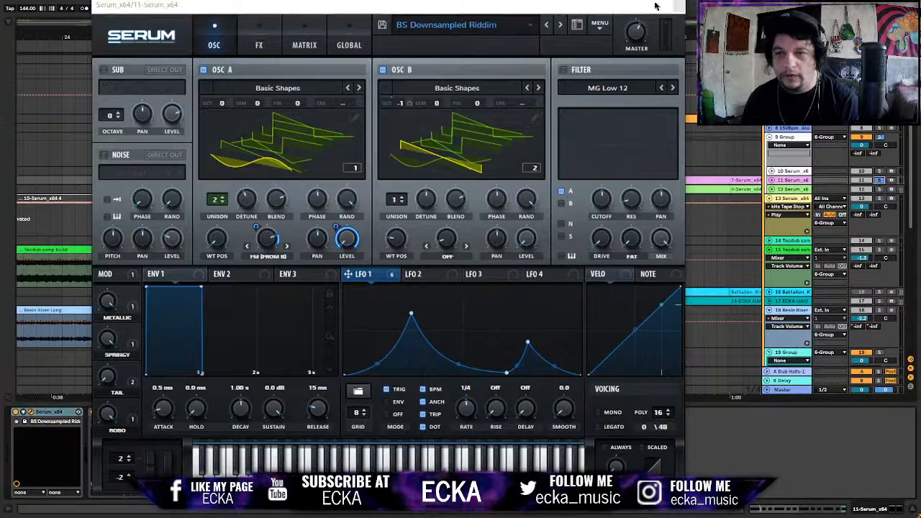
Audition track 11's clip from bar 31 to 32 while reviewing Serum's effects rack and modulation matrix
{"action": "left_click_drag", "start_coordinate": [604, 7], "coordinate": [584, 268]}
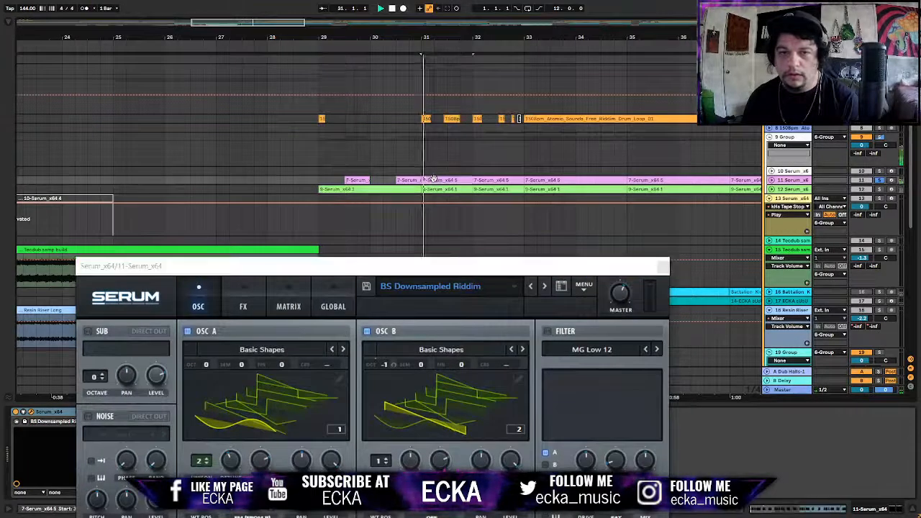
{"action": "left_click_drag", "start_coordinate": [429, 265], "coordinate": [475, 5]}
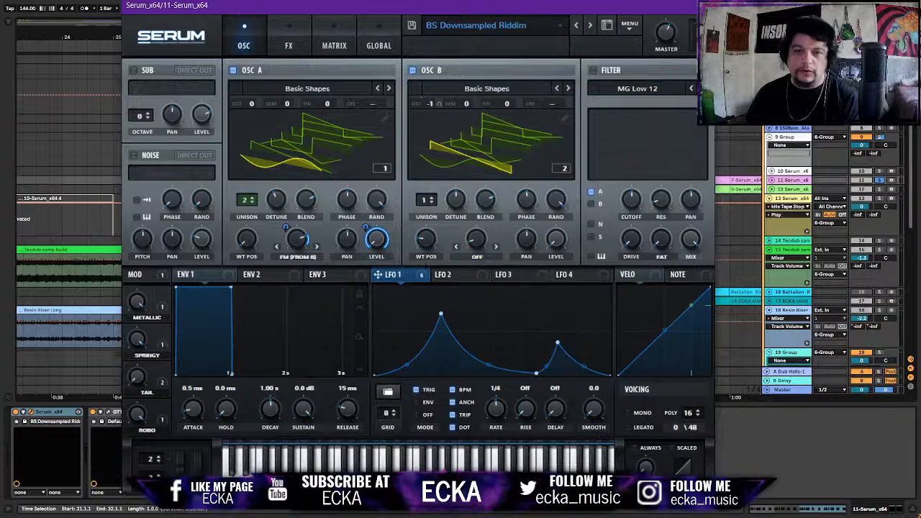
{"action": "left_click", "coordinate": [288, 45]}
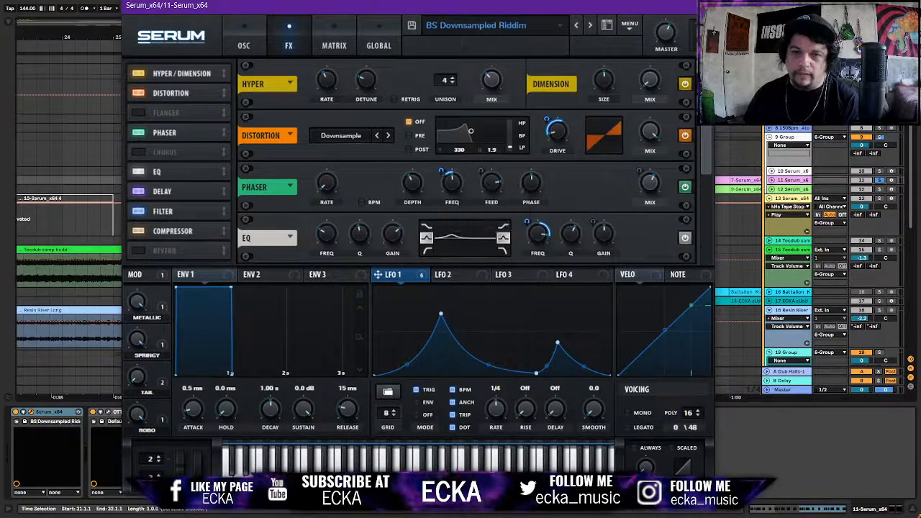
{"action": "scroll", "coordinate": [466, 158], "scroll_direction": "down", "scroll_amount": 3}
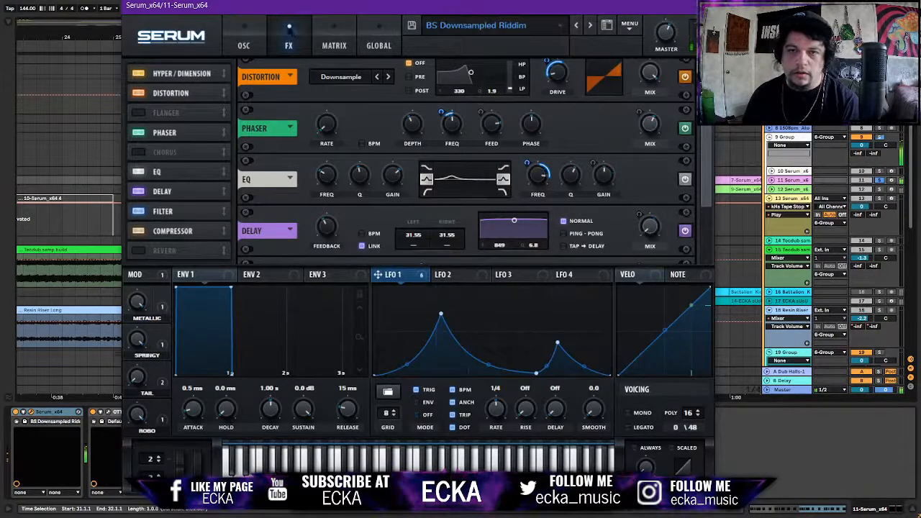
{"action": "left_click", "coordinate": [334, 43]}
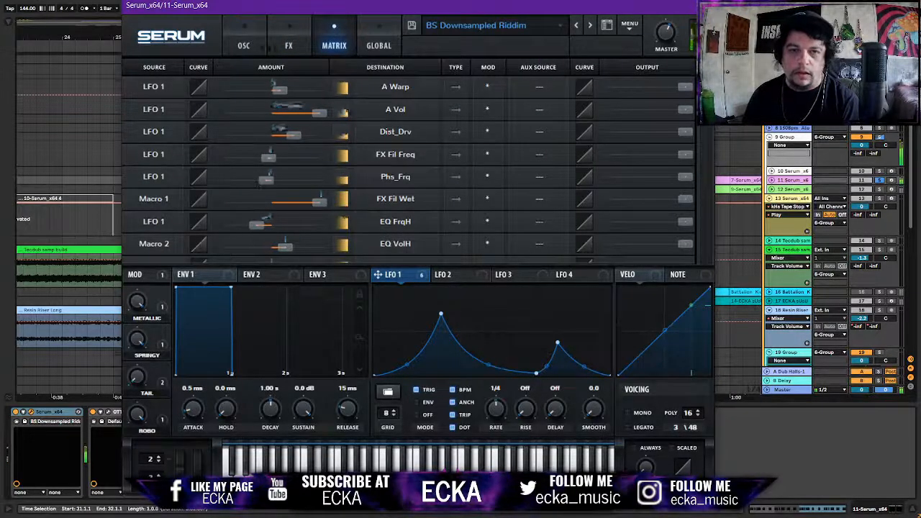
{"action": "left_click", "coordinate": [244, 43]}
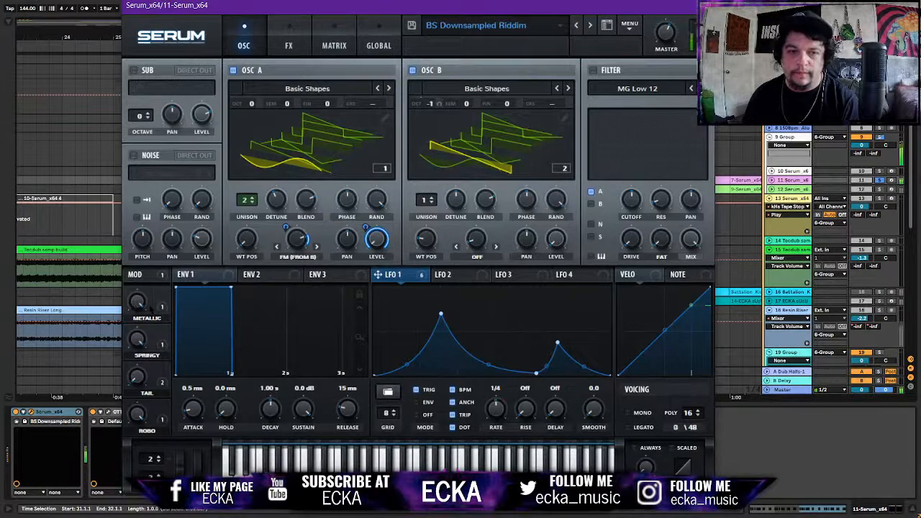
Trace which effects parameters the Metallic, Tail and Robo macros modulate, including the EQ, delay mix and phaser controls
{"action": "mouse_move", "coordinate": [162, 307]}
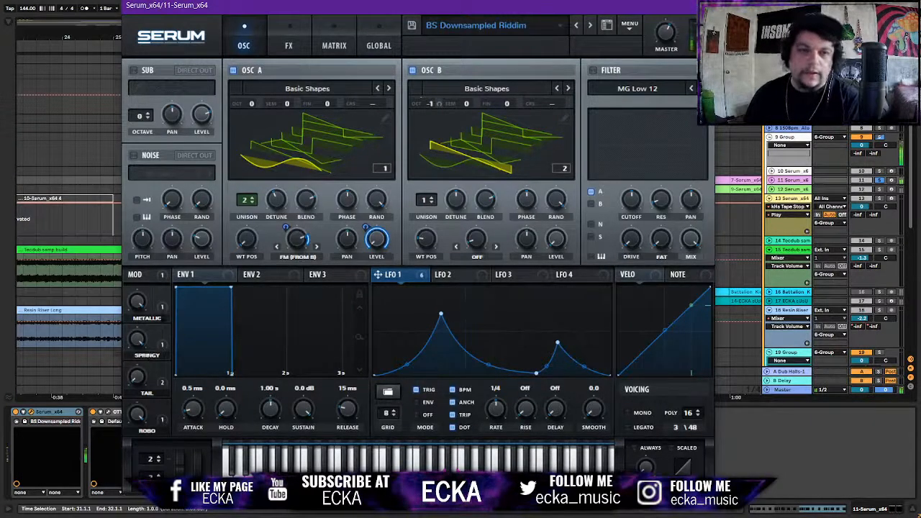
{"action": "left_click", "coordinate": [288, 45]}
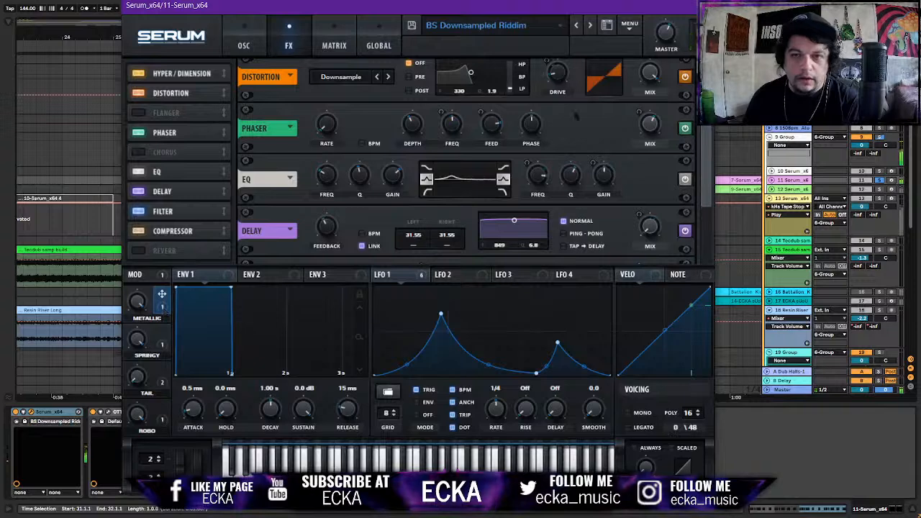
{"action": "scroll", "coordinate": [466, 161], "scroll_direction": "up", "scroll_amount": 2}
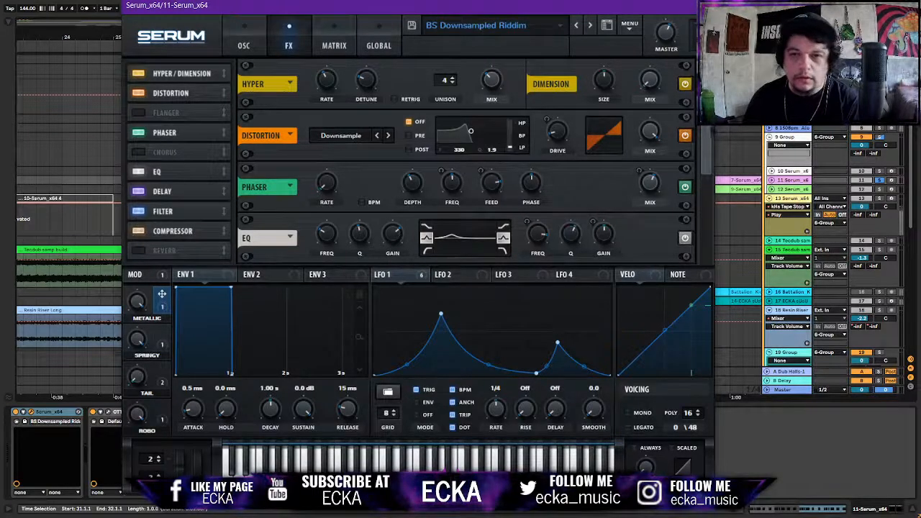
{"action": "scroll", "coordinate": [466, 161], "scroll_direction": "down", "scroll_amount": 3}
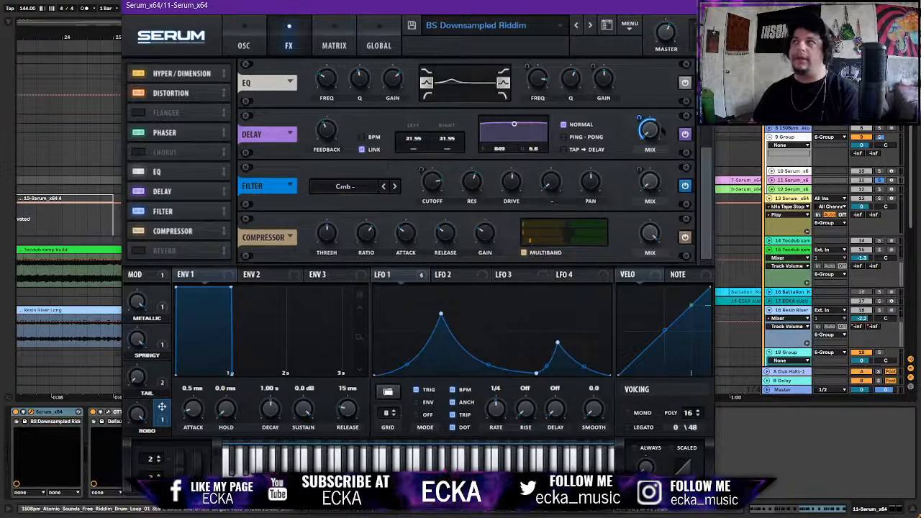
{"action": "mouse_move", "coordinate": [662, 130]}
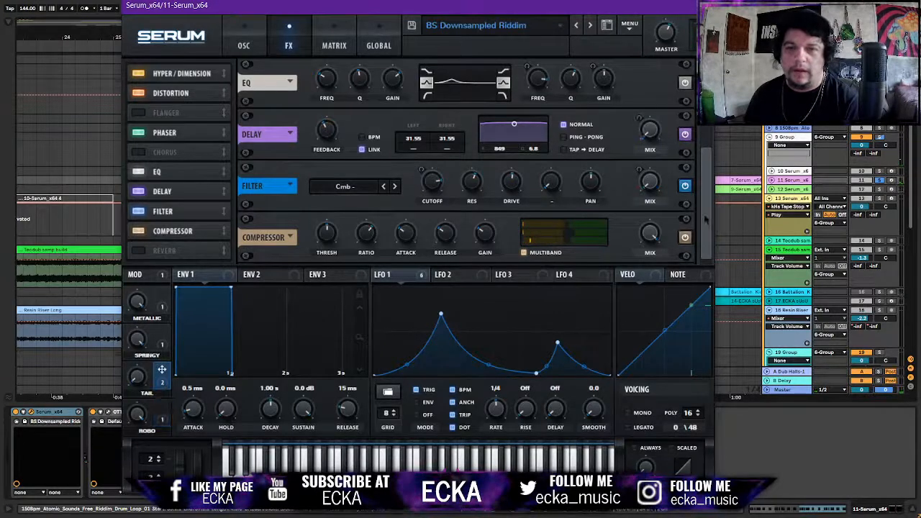
{"action": "left_click_drag", "start_coordinate": [707, 220], "coordinate": [710, 128]}
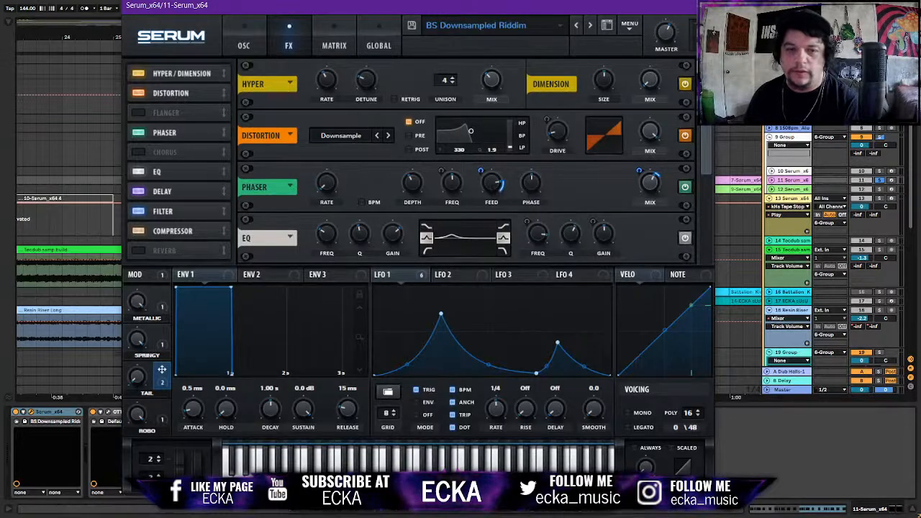
{"action": "double_click", "coordinate": [137, 377]}
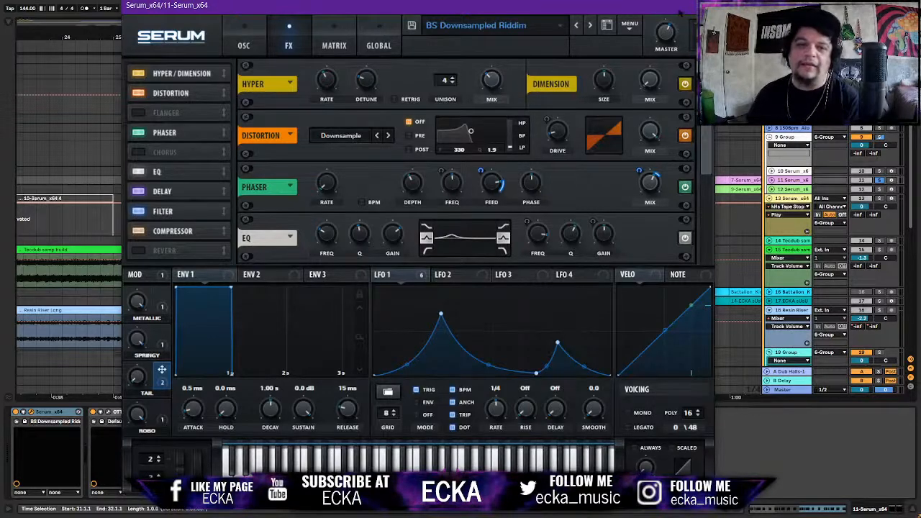
Close track 11's Serum window and open its OTT plugin over the arrangement
{"action": "left_click", "coordinate": [704, 6]}
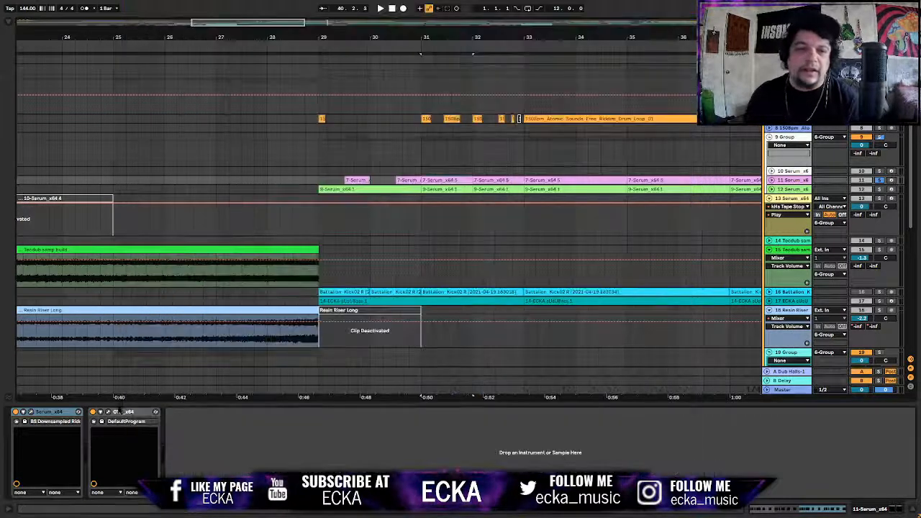
{"action": "left_click", "coordinate": [113, 413]}
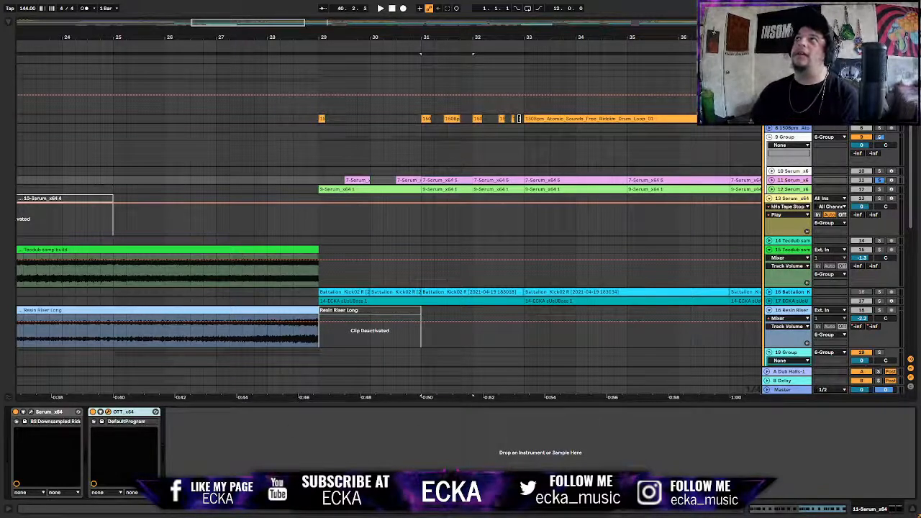
{"action": "left_click_drag", "start_coordinate": [920, 158], "coordinate": [501, 159]}
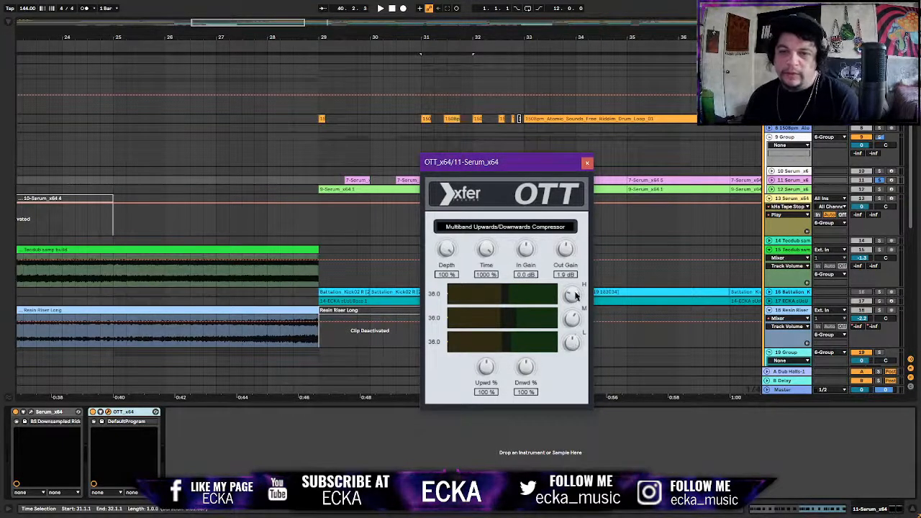
Compare track 11's playback with OTT bypassed and re-enabled, and close the OTT window
{"action": "key", "text": "space"}
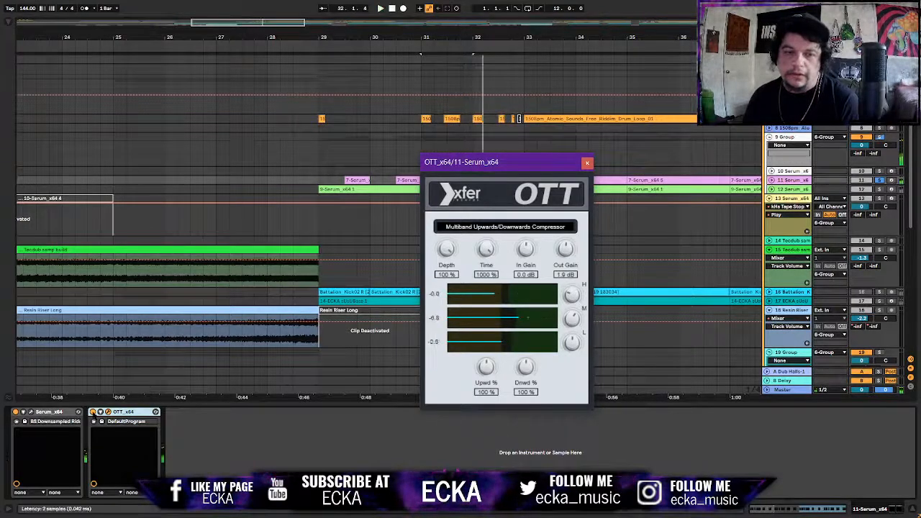
{"action": "left_click", "coordinate": [93, 412]}
{"action": "key", "text": "space"}
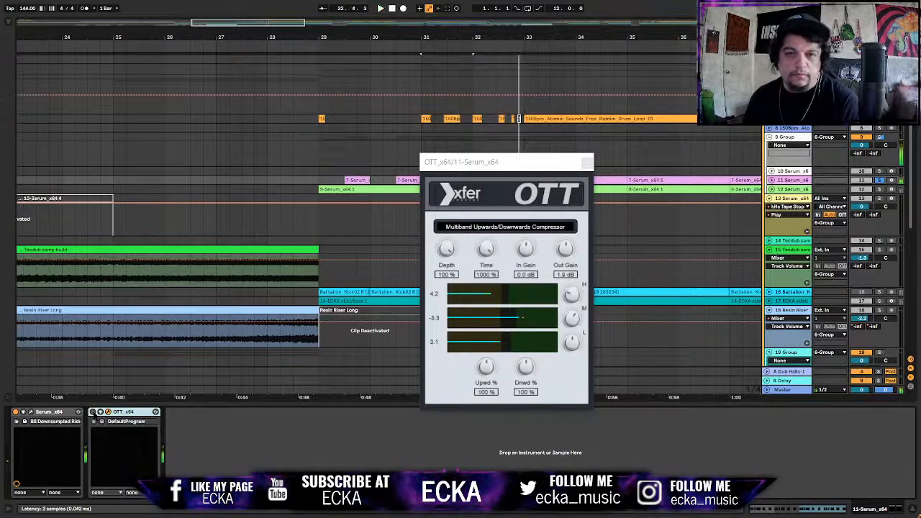
{"action": "left_click", "coordinate": [93, 412]}
{"action": "key", "text": "space"}
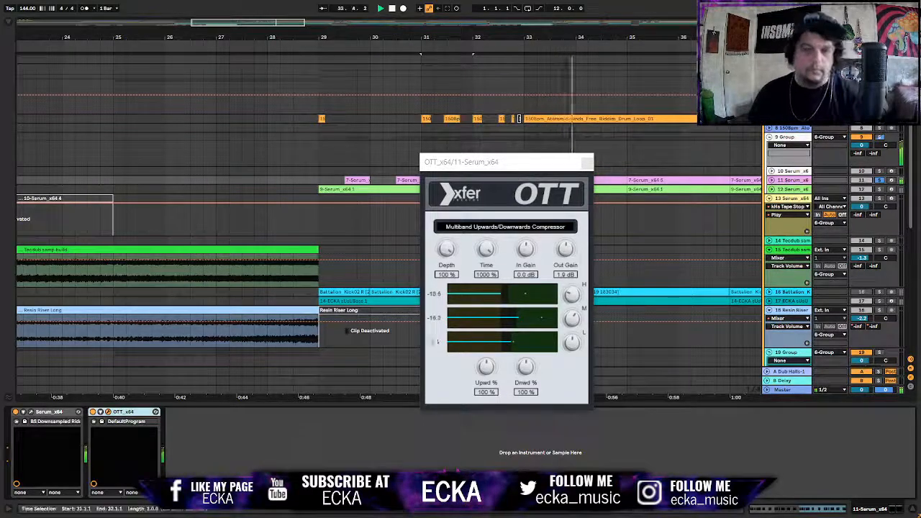
{"action": "left_click", "coordinate": [586, 161]}
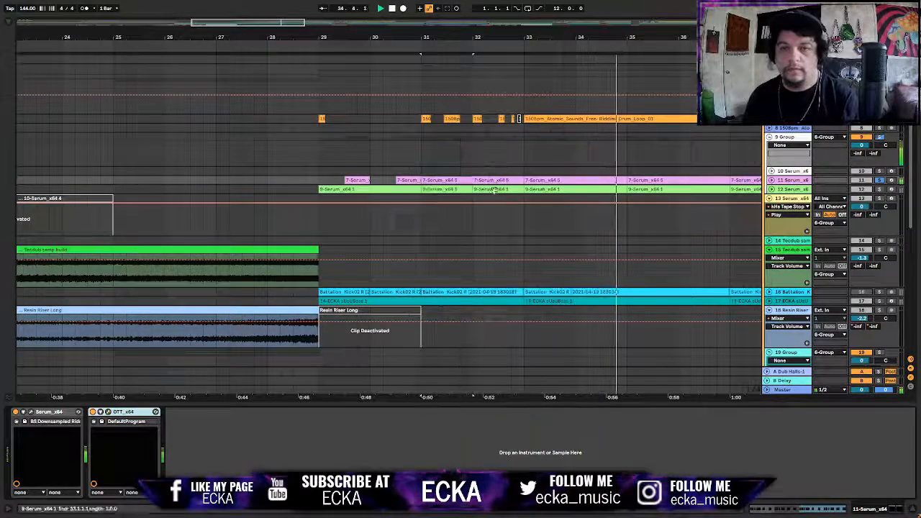
Audition the drop from bar 29 with tracks 11 and 12 soloed together, and expand both tracks' lanes
{"action": "left_click", "coordinate": [322, 182]}
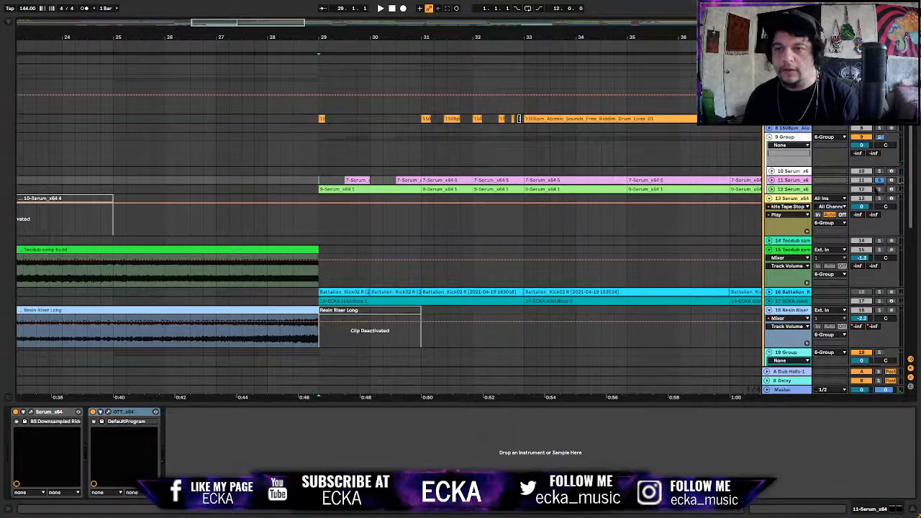
{"action": "key", "text": "space"}
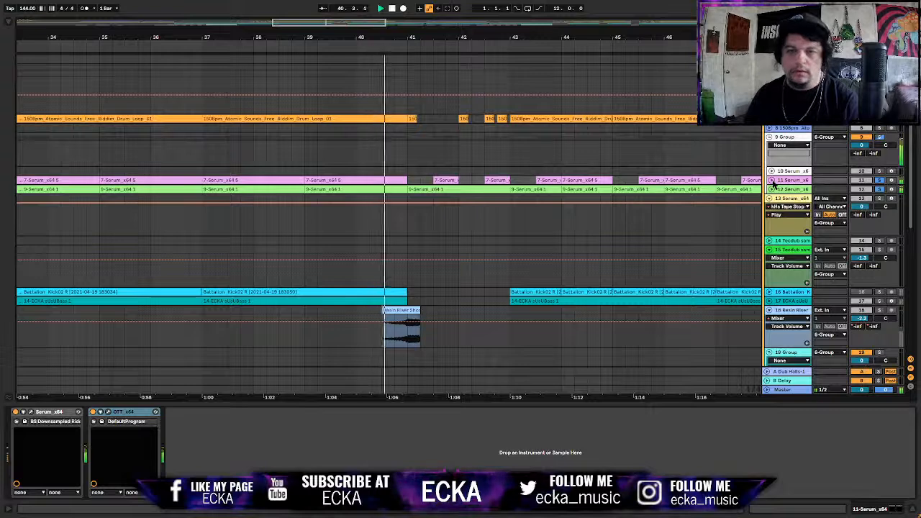
{"action": "left_click", "coordinate": [774, 186]}
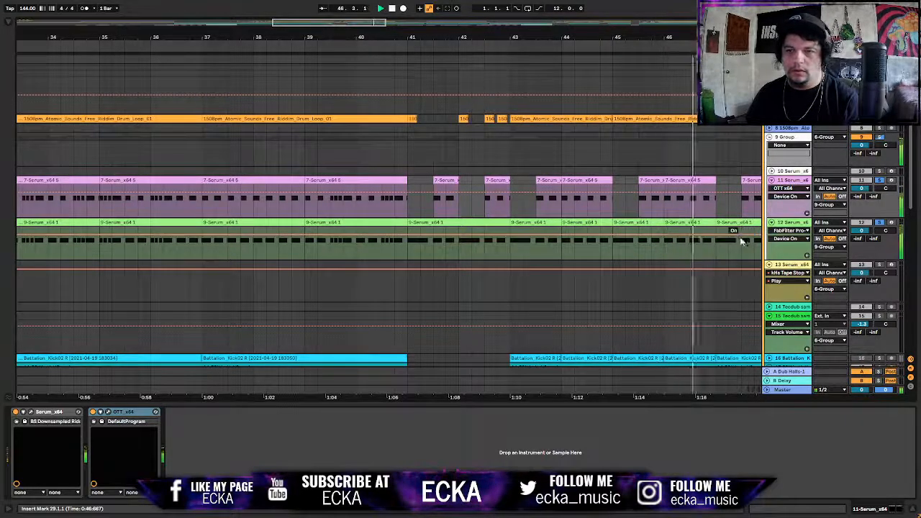
Examine the MIDI notes of track 11's clips around bars 46 and 44 during playback
{"action": "double_click", "coordinate": [669, 179]}
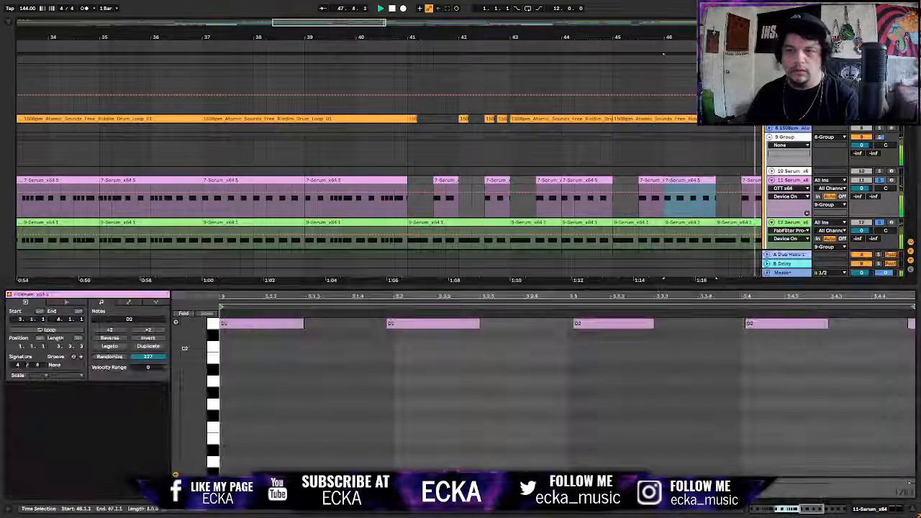
{"action": "mouse_move", "coordinate": [249, 324]}
{"action": "left_mouse_down"}
{"action": "mouse_move", "coordinate": [275, 328]}
{"action": "mouse_move", "coordinate": [233, 329]}
{"action": "mouse_move", "coordinate": [268, 329]}
{"action": "mouse_move", "coordinate": [248, 330]}
{"action": "left_mouse_up"}
{"action": "key", "text": "space"}
{"action": "left_click", "coordinate": [563, 180]}
{"action": "key", "text": "space"}
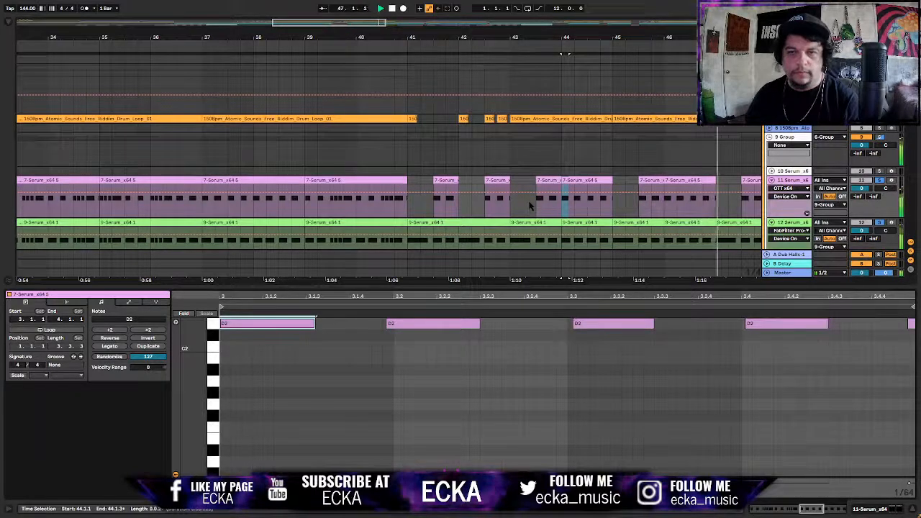
{"action": "left_click_drag", "start_coordinate": [341, 292], "coordinate": [342, 276]}
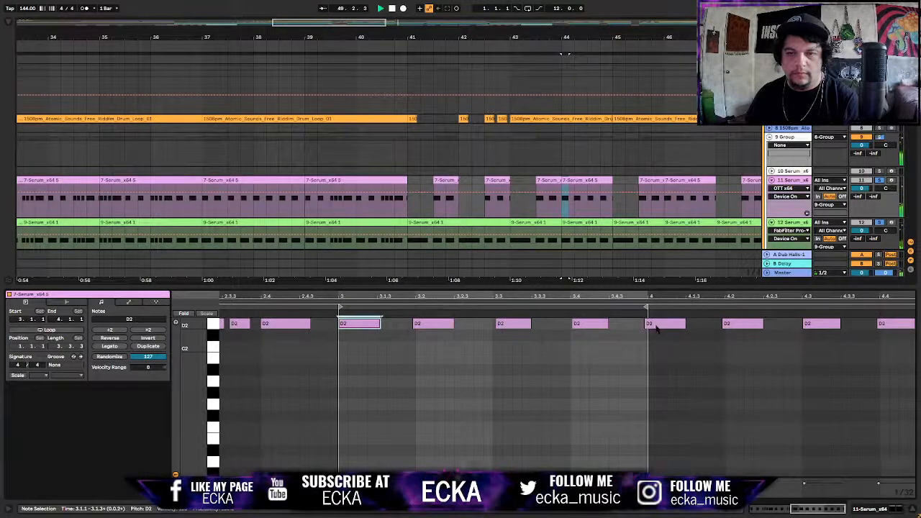
Play the drop from bar 29 with the Atomic Sounds riddim drum loop clip open, and examine its full waveform
{"action": "scroll", "coordinate": [577, 178], "scroll_direction": "down", "scroll_amount": 3, "text": "ctrl"}
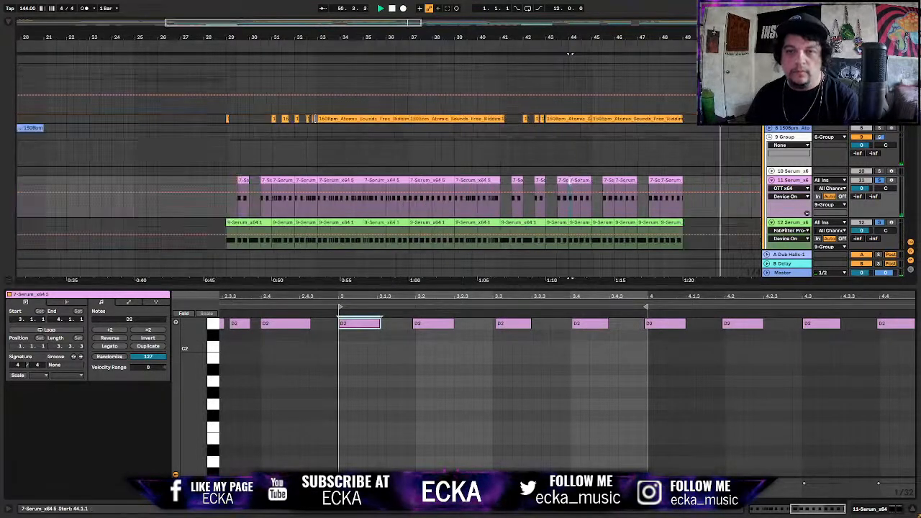
{"action": "scroll", "coordinate": [568, 185], "scroll_direction": "down", "scroll_amount": 3}
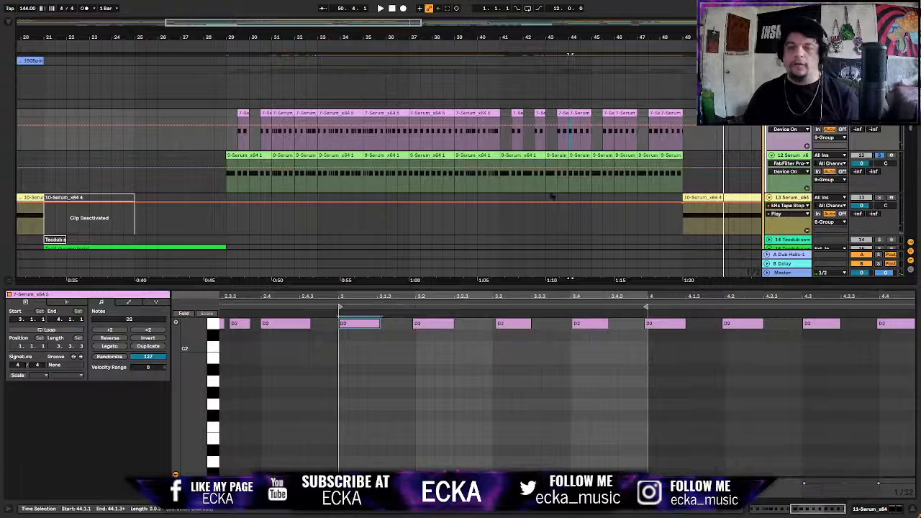
{"action": "scroll", "coordinate": [565, 189], "scroll_direction": "down", "scroll_amount": 5}
{"action": "scroll", "coordinate": [504, 191], "scroll_direction": "up", "scroll_amount": 3}
{"action": "scroll", "coordinate": [492, 192], "scroll_direction": "up", "scroll_amount": 4}
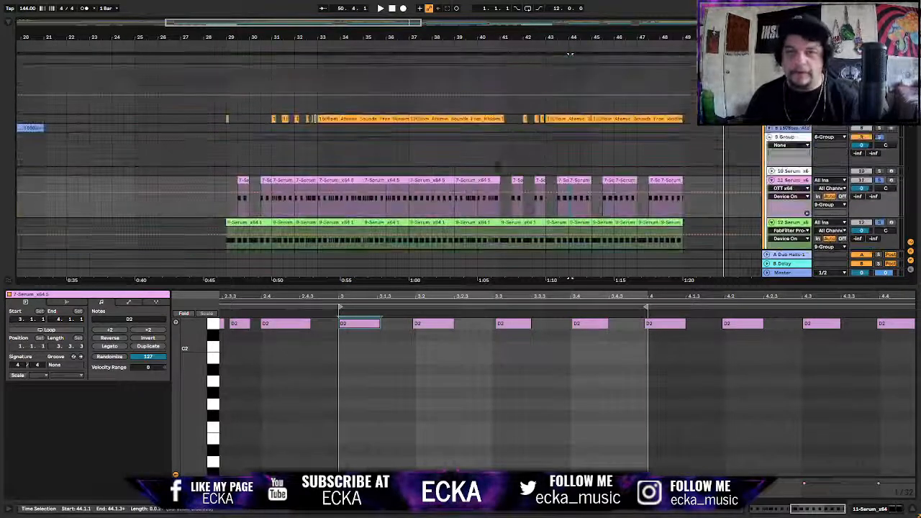
{"action": "left_click", "coordinate": [227, 119]}
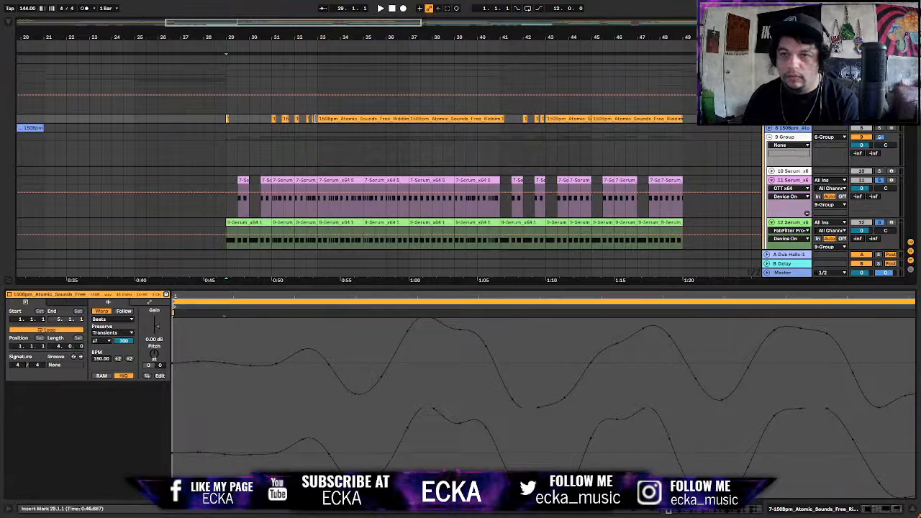
{"action": "key", "text": "space"}
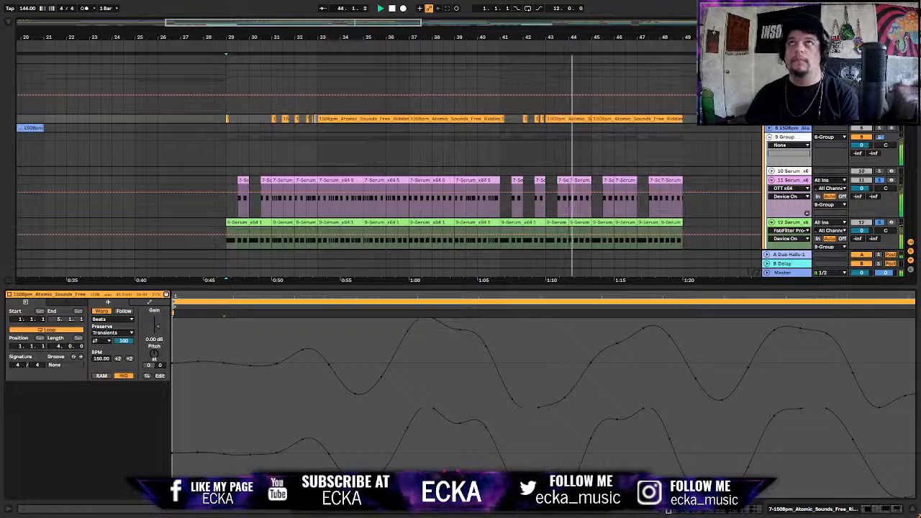
{"action": "scroll", "coordinate": [546, 385], "scroll_direction": "down", "scroll_amount": 10}
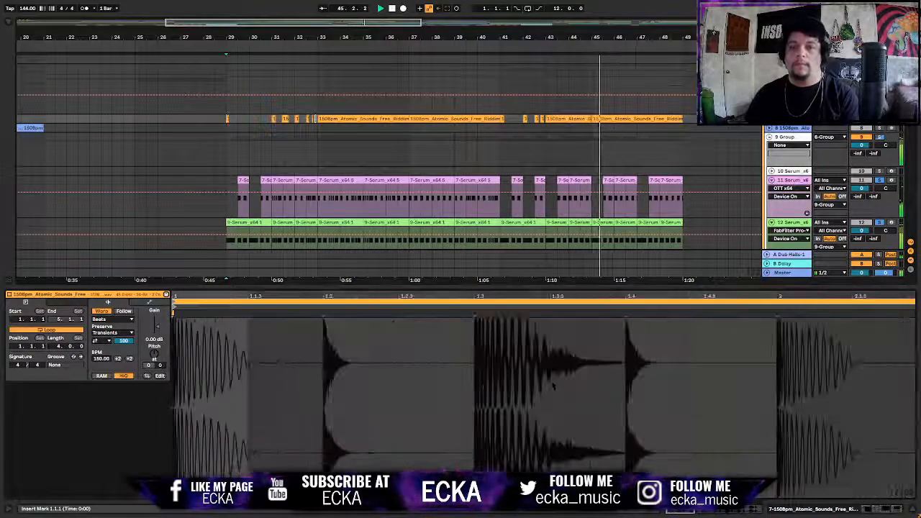
{"action": "scroll", "coordinate": [555, 385], "scroll_direction": "down", "scroll_amount": 3}
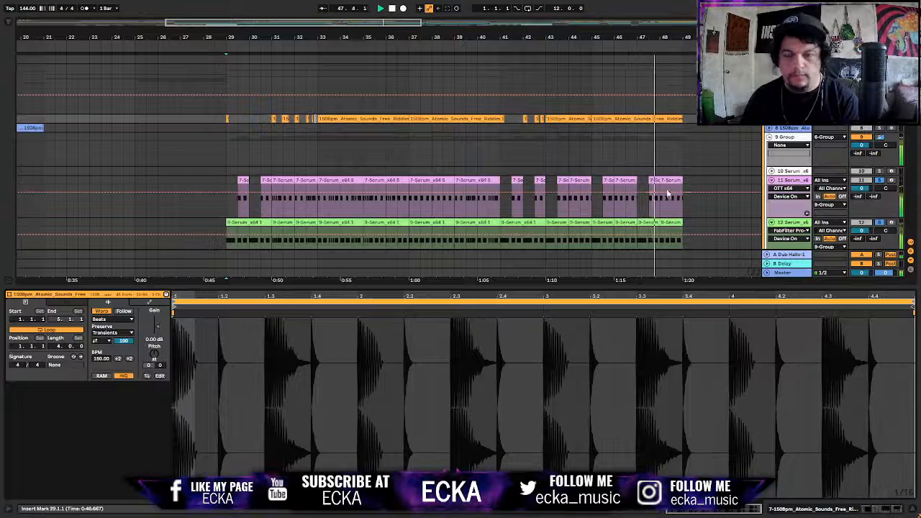
{"action": "scroll", "coordinate": [672, 189], "scroll_direction": "down", "scroll_amount": 10}
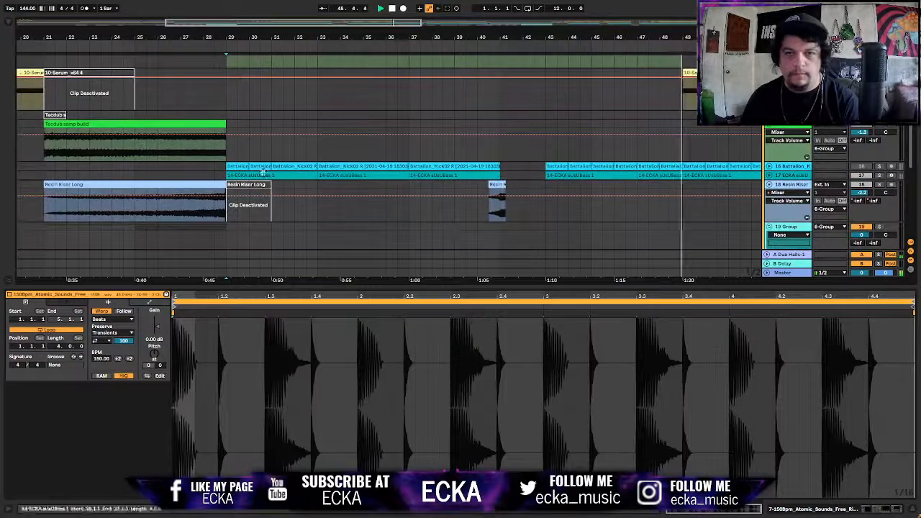
{"action": "key", "text": "space"}
Inspect the Battalion kick clips at bars 29, 33 and 37 and the sub bass clip's MIDI note at bar 29
{"action": "left_click", "coordinate": [228, 166]}
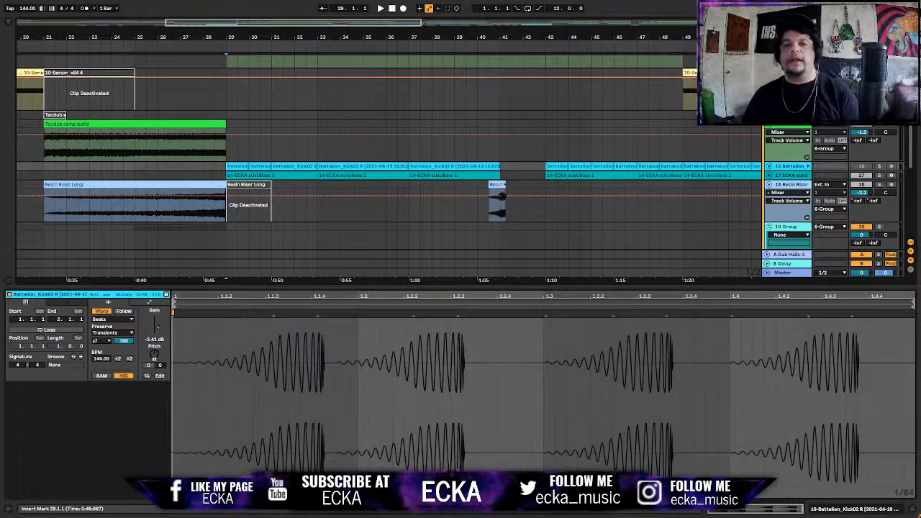
{"action": "key", "text": "a"}
{"action": "left_click", "coordinate": [246, 174]}
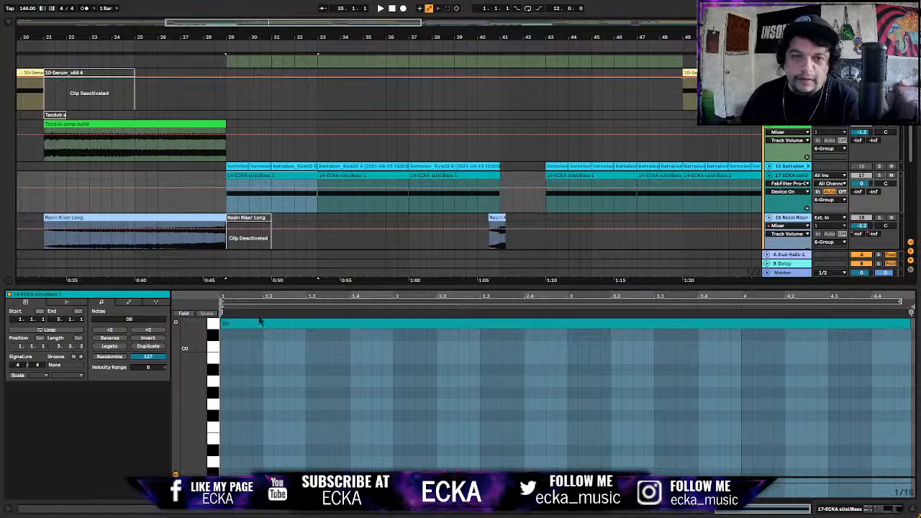
{"action": "left_click", "coordinate": [244, 166]}
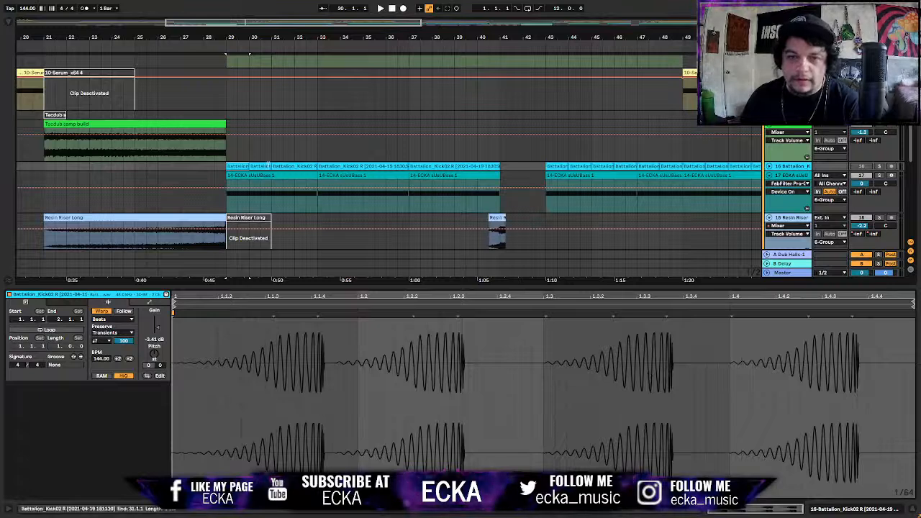
{"action": "left_click", "coordinate": [338, 167]}
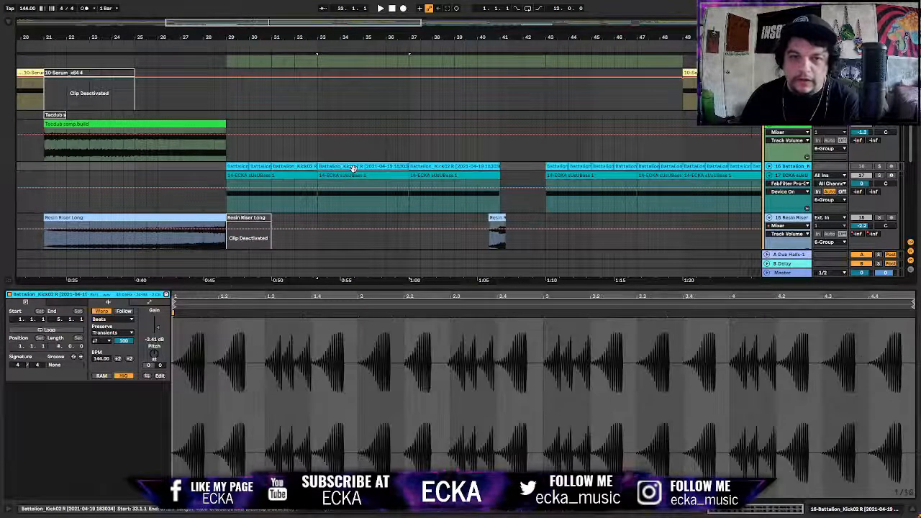
{"action": "left_click", "coordinate": [421, 166]}
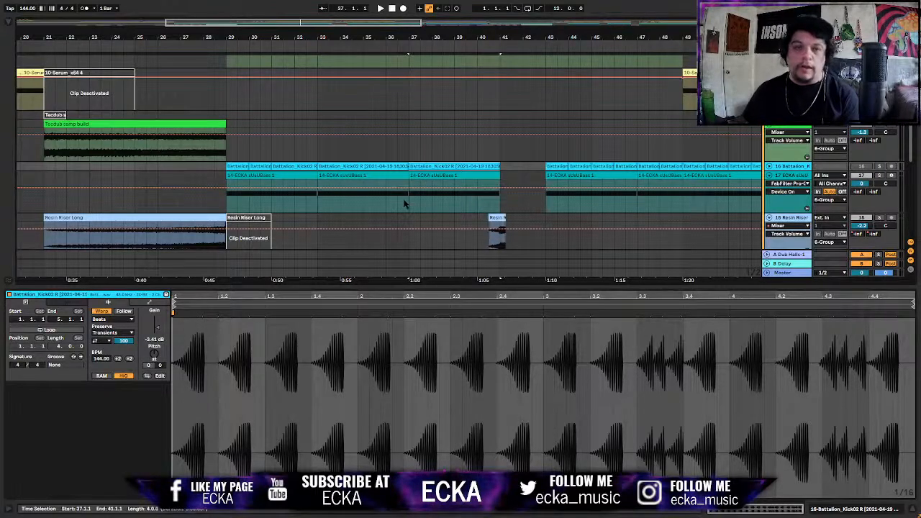
Show track 17's sub bass devices, including the sidechained Gate, audition the track soloed from bar 29, and expand kick track 16
{"action": "left_click", "coordinate": [784, 184]}
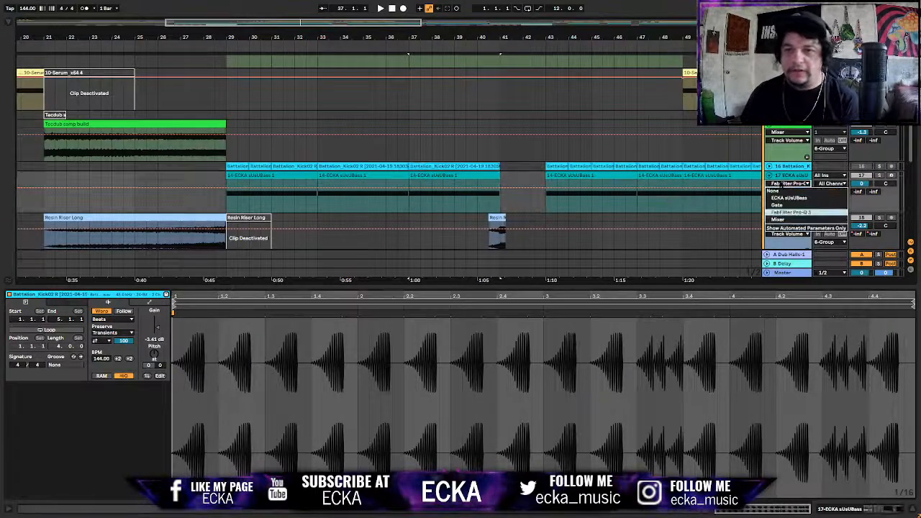
{"action": "left_click", "coordinate": [779, 178]}
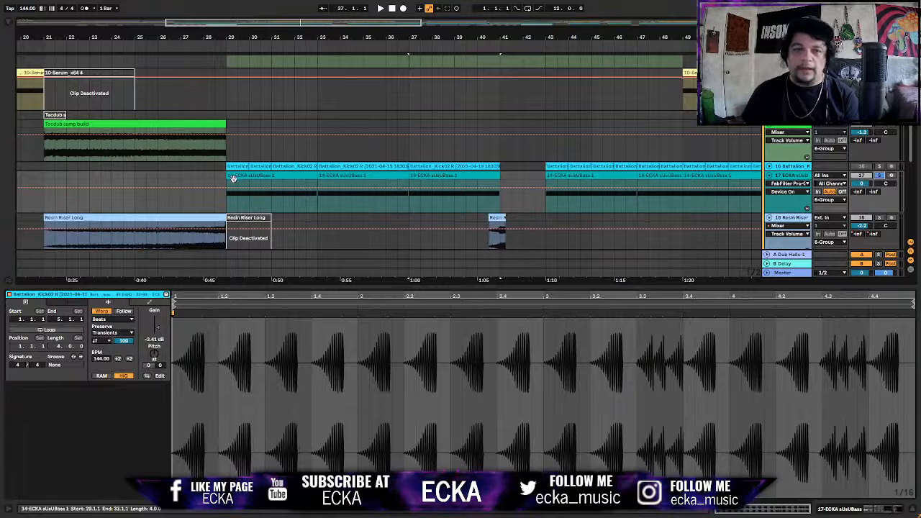
{"action": "left_click", "coordinate": [778, 176]}
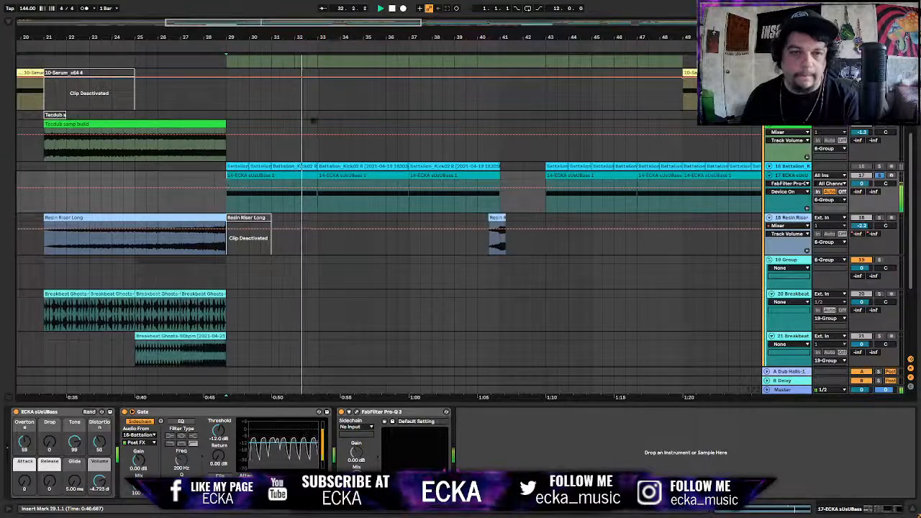
{"action": "left_click", "coordinate": [768, 166]}
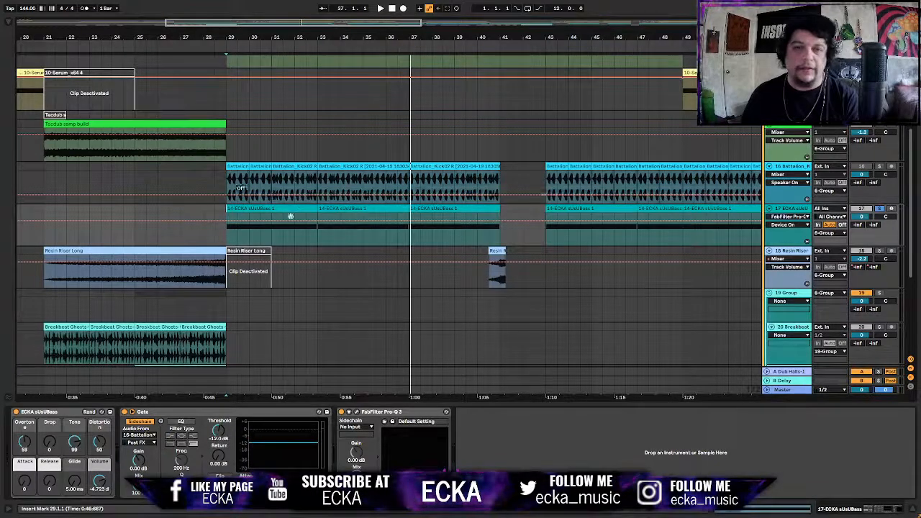
Audition the drop from bar 29 with kick track 16 soloed alongside the gated sub bass
{"action": "scroll", "coordinate": [274, 244], "scroll_direction": "up", "scroll_amount": 4}
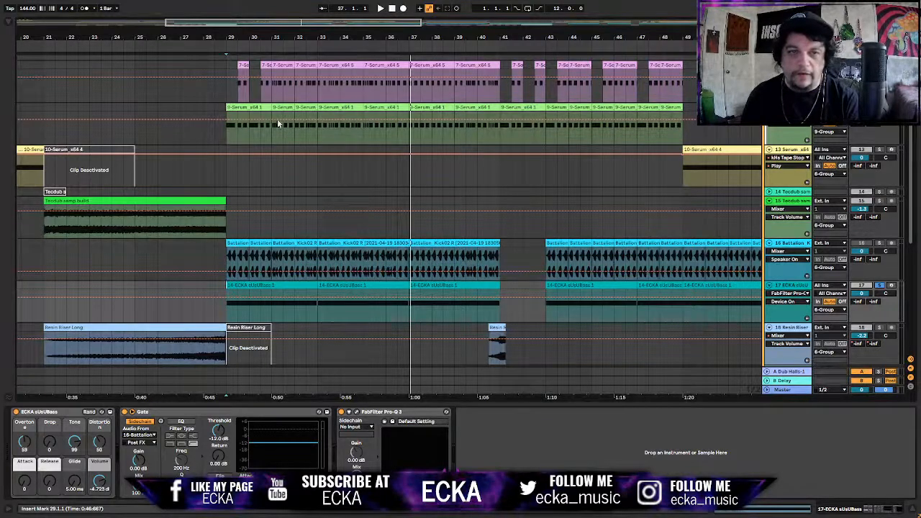
{"action": "scroll", "coordinate": [263, 116], "scroll_direction": "up", "scroll_amount": 1}
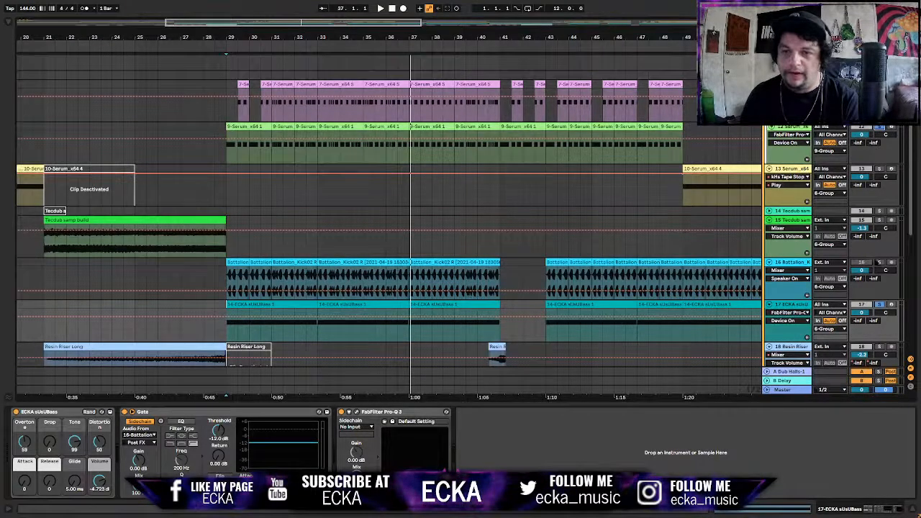
{"action": "key", "text": "space"}
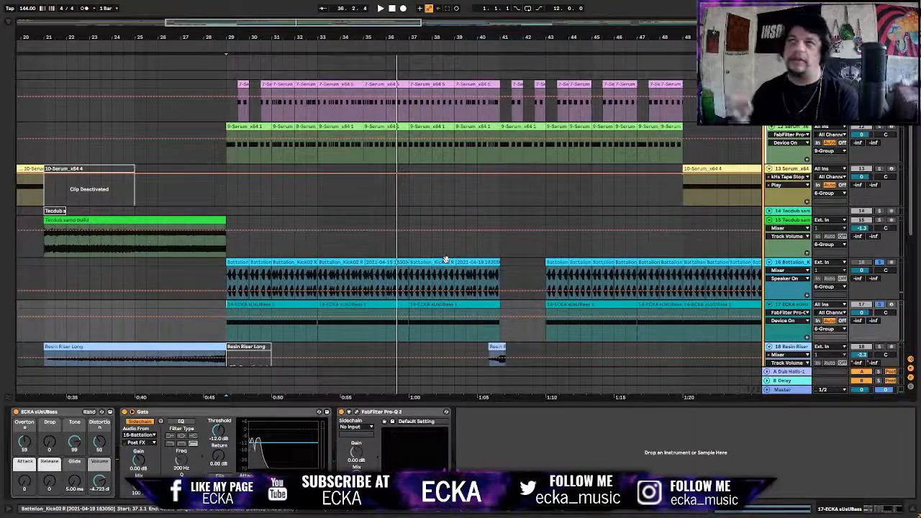
{"action": "key", "text": "space"}
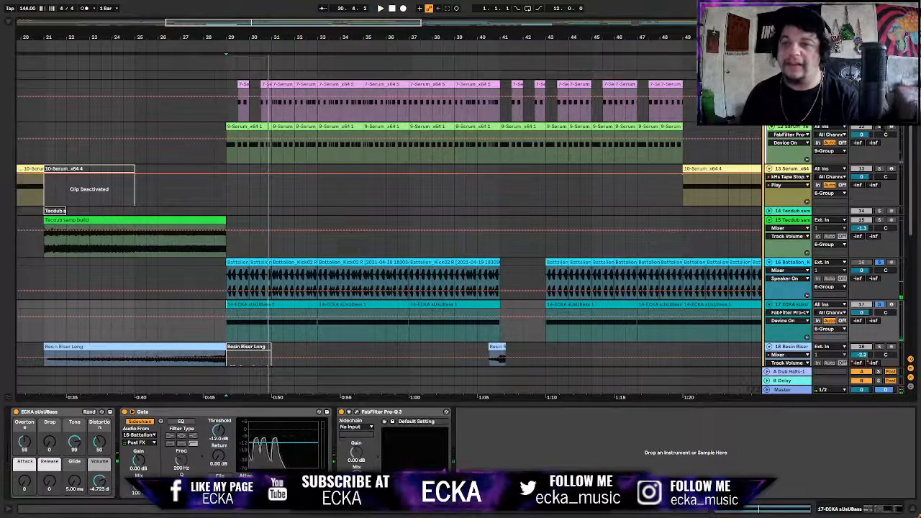
{"action": "key", "text": "space"}
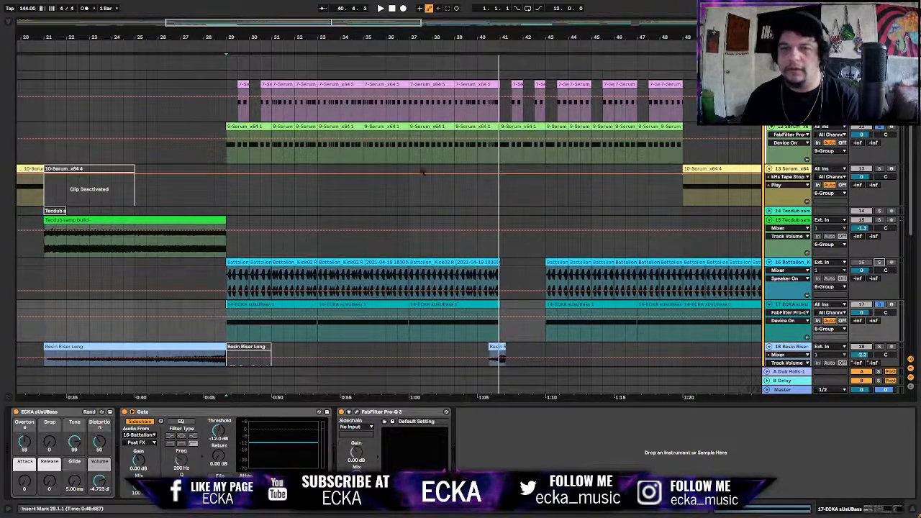
Play the drop from bar 29 with sub bass track 17 soloed, and turn on arrangement Follow
{"action": "left_click", "coordinate": [229, 110]}
{"action": "key", "text": "space"}
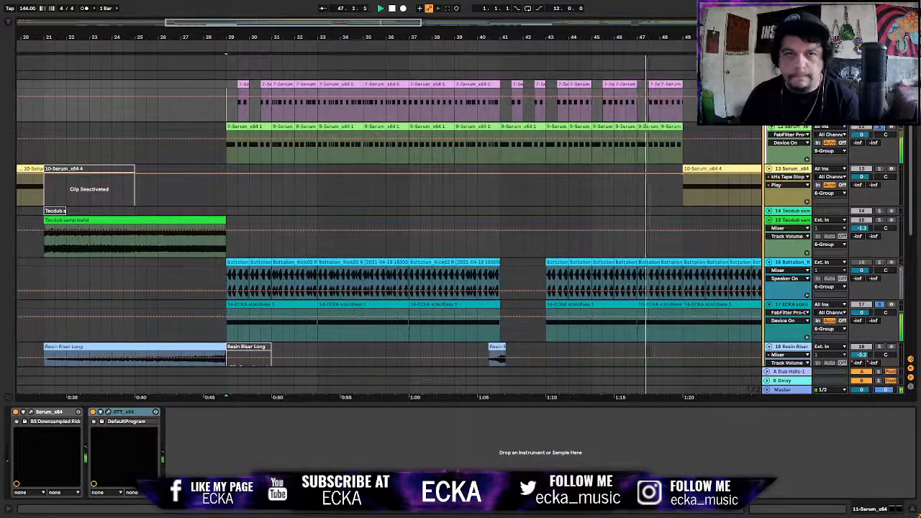
{"action": "key", "text": "ctrl+shift+f"}
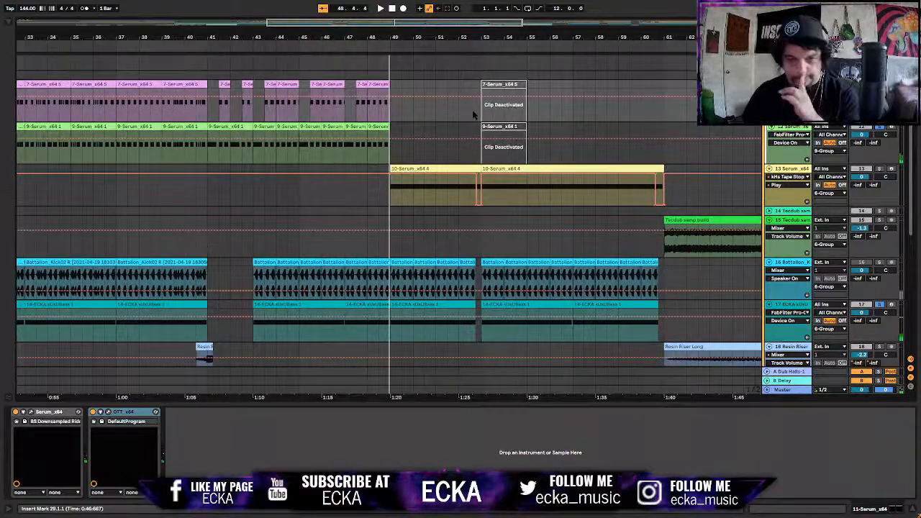
Audition the short Resin Riser clip on track 18 soloed, starting from bar 40.3
{"action": "scroll", "coordinate": [399, 246], "scroll_direction": "down", "scroll_amount": 5}
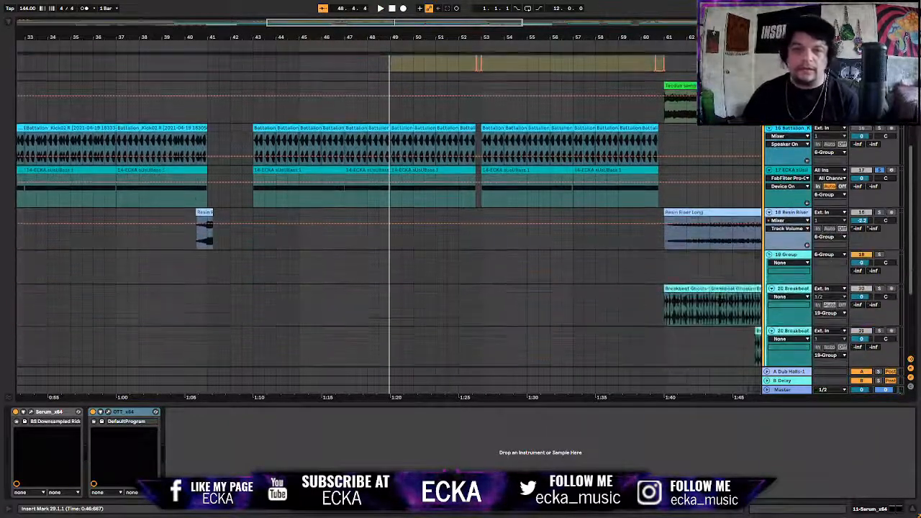
{"action": "scroll", "coordinate": [151, 224], "scroll_direction": "down", "scroll_amount": 2}
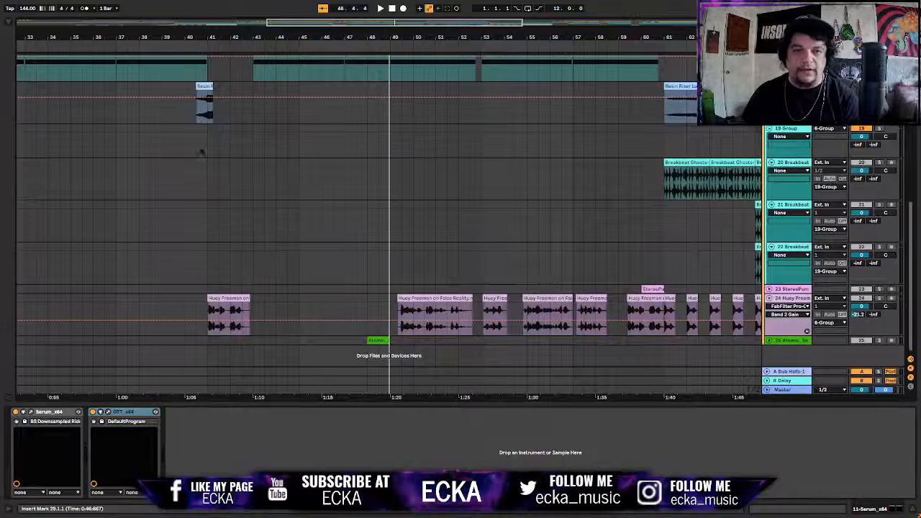
{"action": "scroll", "coordinate": [199, 148], "scroll_direction": "up", "scroll_amount": 2}
{"action": "scroll", "coordinate": [192, 192], "scroll_direction": "up", "scroll_amount": 1}
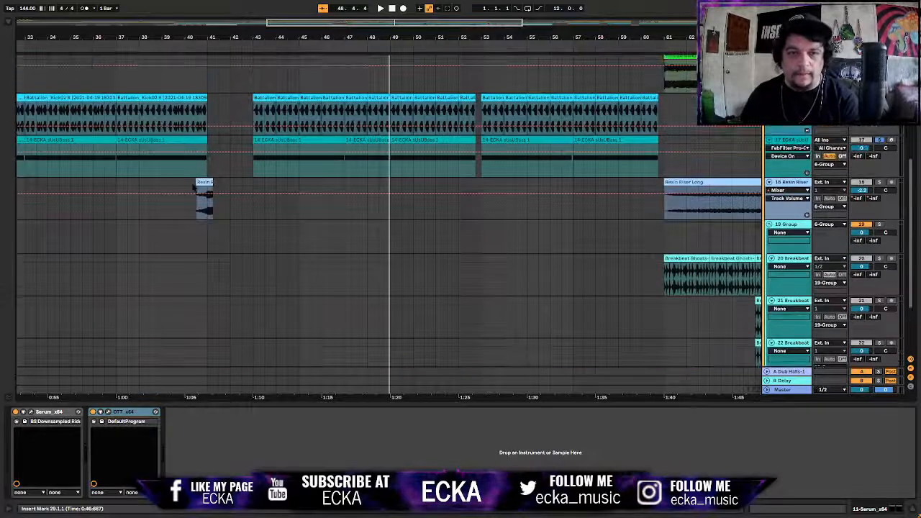
{"action": "left_click", "coordinate": [194, 189]}
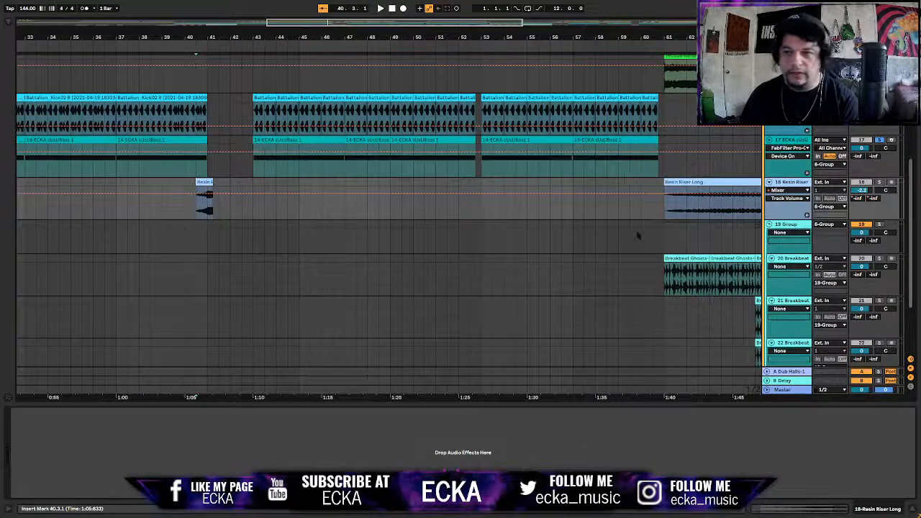
{"action": "key", "text": "space"}
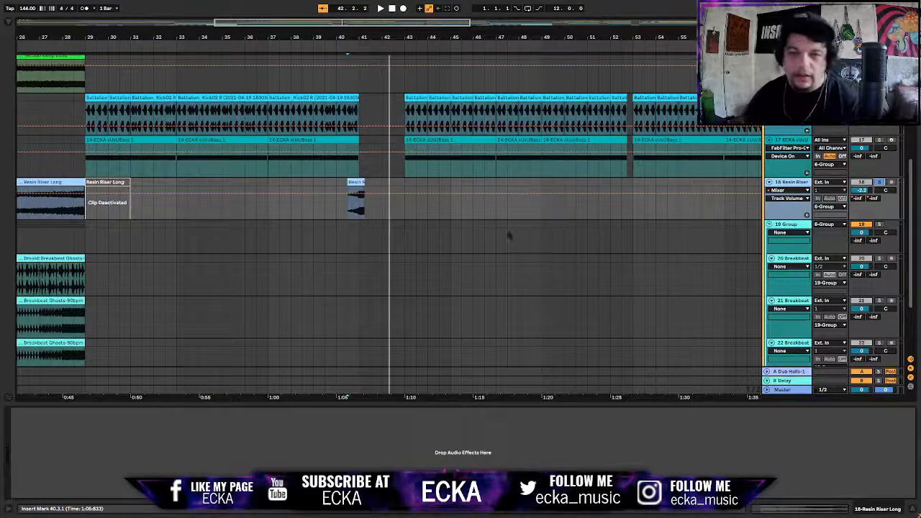
Play up to the end of bar 48, and audition the Atomic Sounds clip at bar 48 with track 25 soloed
{"action": "scroll", "coordinate": [517, 223], "scroll_direction": "down", "scroll_amount": 4}
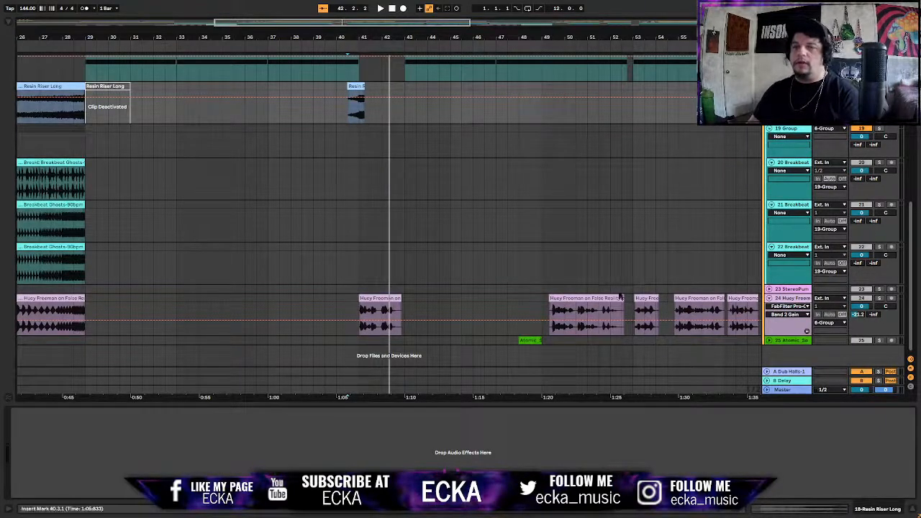
{"action": "key", "text": "space"}
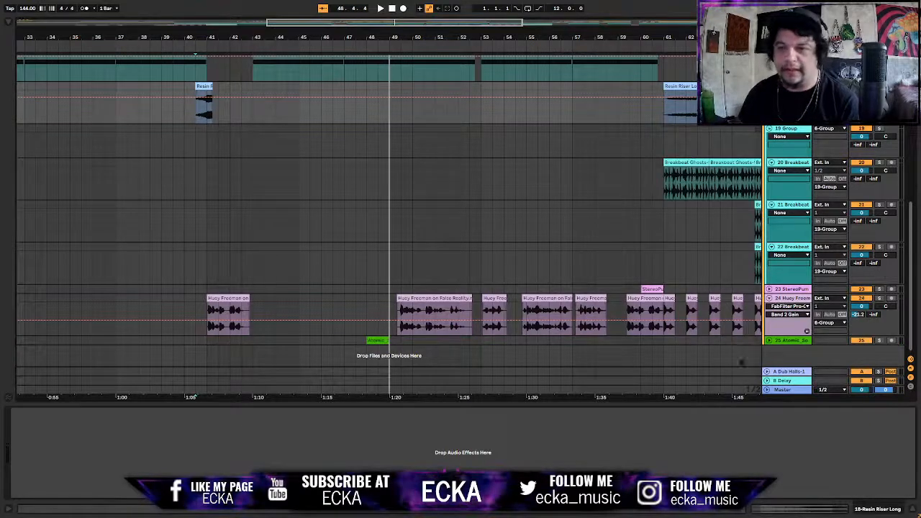
{"action": "left_click", "coordinate": [378, 339]}
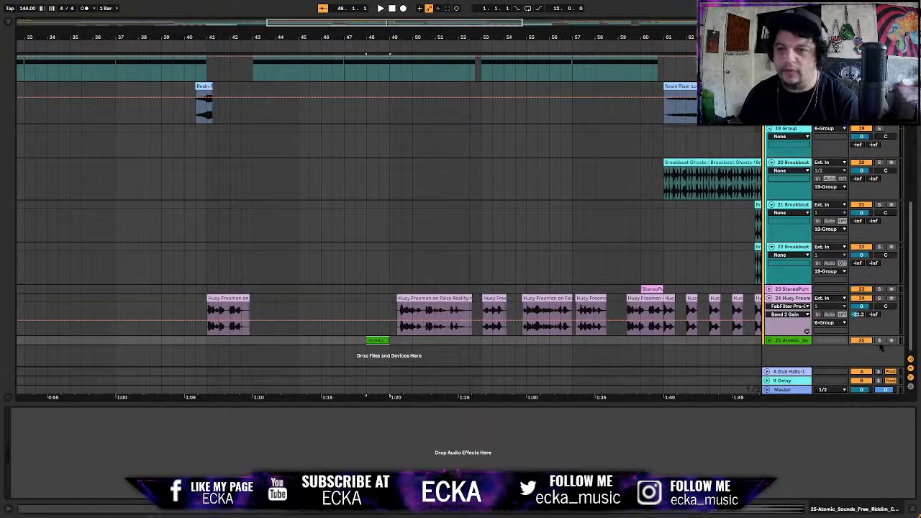
{"action": "left_click", "coordinate": [878, 339]}
{"action": "key", "text": "space"}
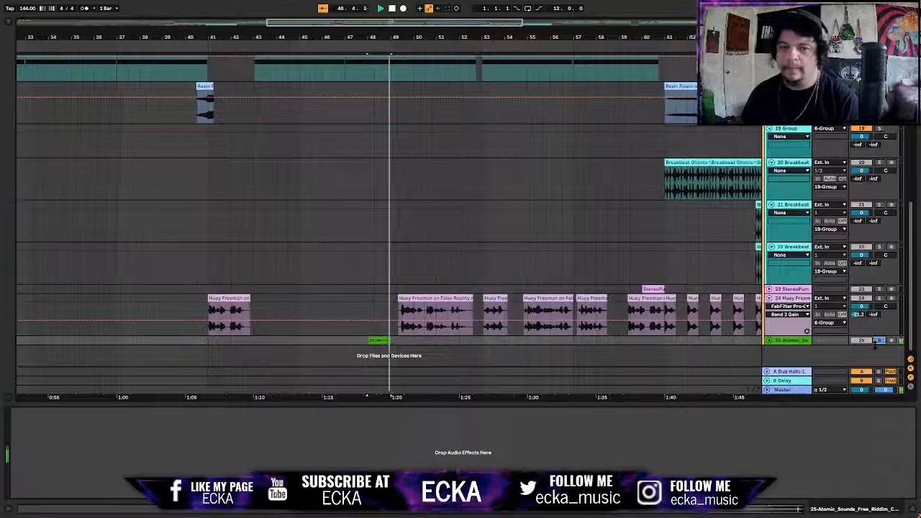
Expand track 25, examine the Atomic Sounds clip's waveform and warp settings, and close its clip view
{"action": "left_click", "coordinate": [769, 340]}
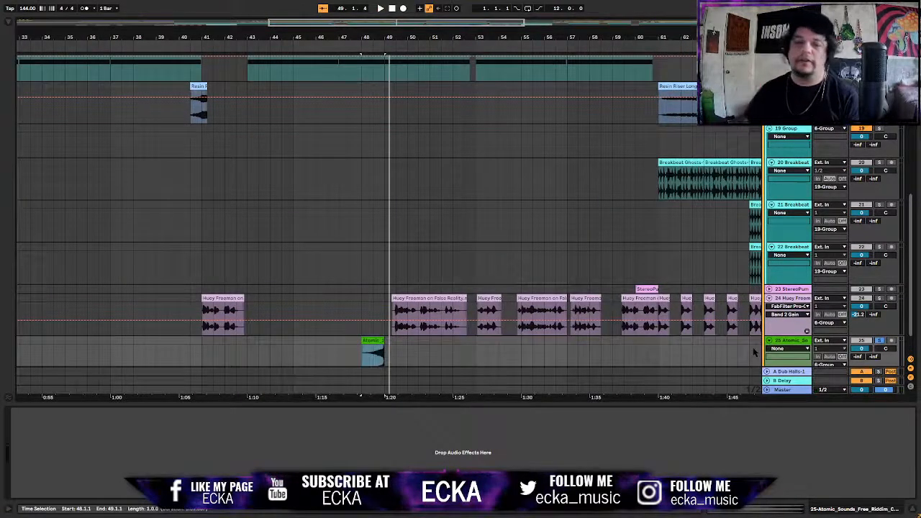
{"action": "double_click", "coordinate": [372, 342]}
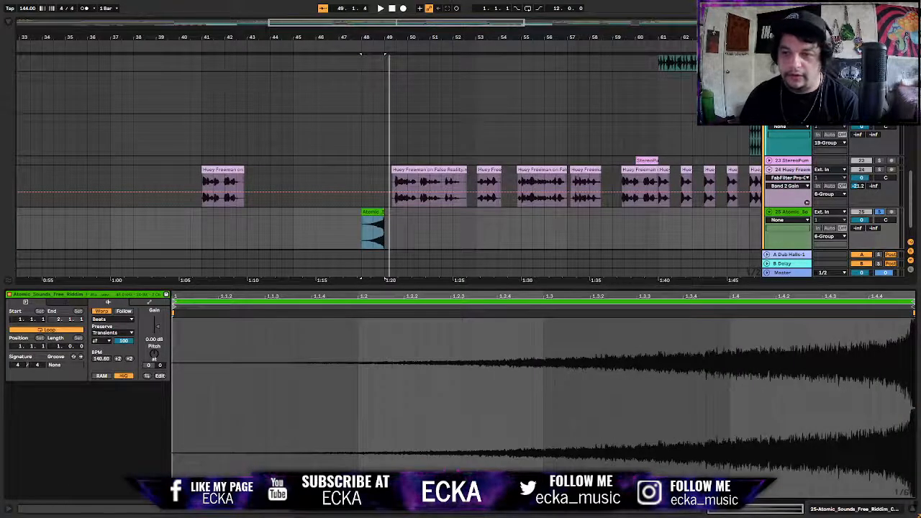
{"action": "key", "text": "super+alt+l"}
Preview Atomic_Sounds_Free_Riddim_Crash_01.wav from the Atomic Sounds - Free Riddim Samples folder in the User Library
{"action": "key", "text": "super+alt+b"}
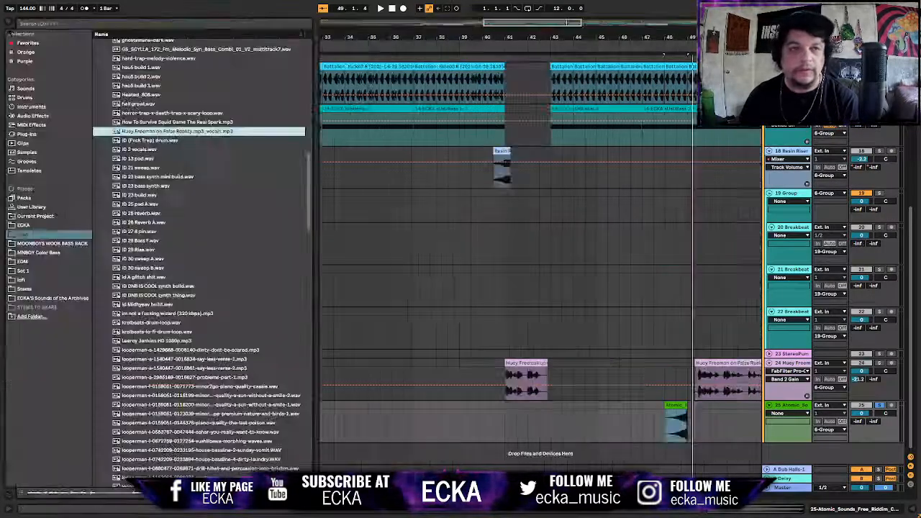
{"action": "left_click", "coordinate": [23, 206]}
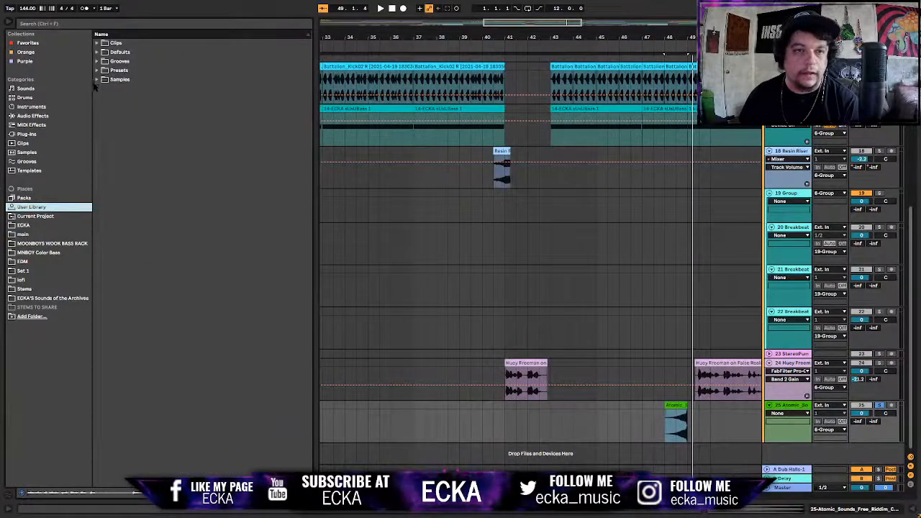
{"action": "left_click", "coordinate": [96, 79]}
{"action": "left_click", "coordinate": [105, 107]}
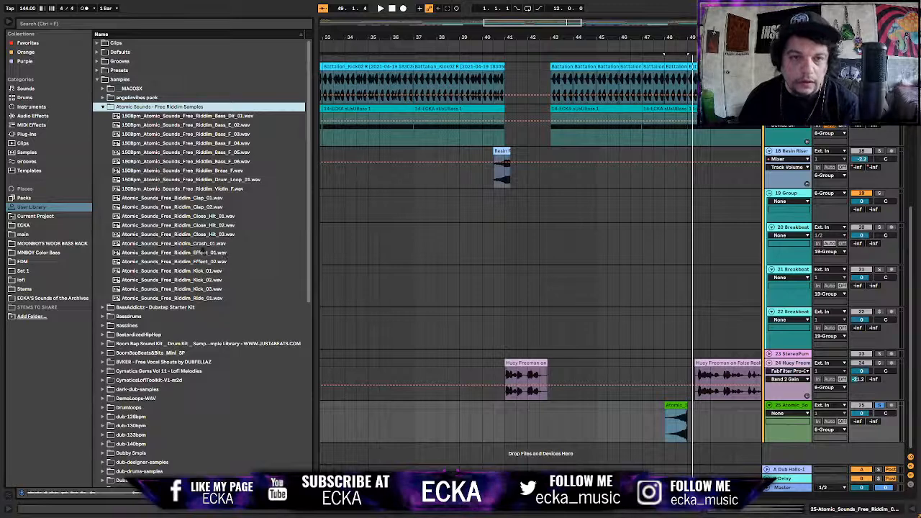
{"action": "left_click", "coordinate": [204, 245]}
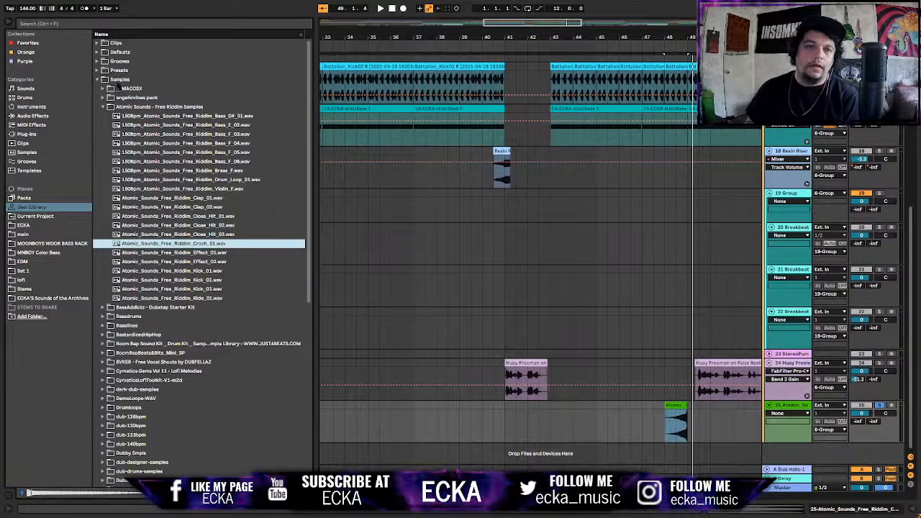
{"action": "left_click", "coordinate": [118, 80]}
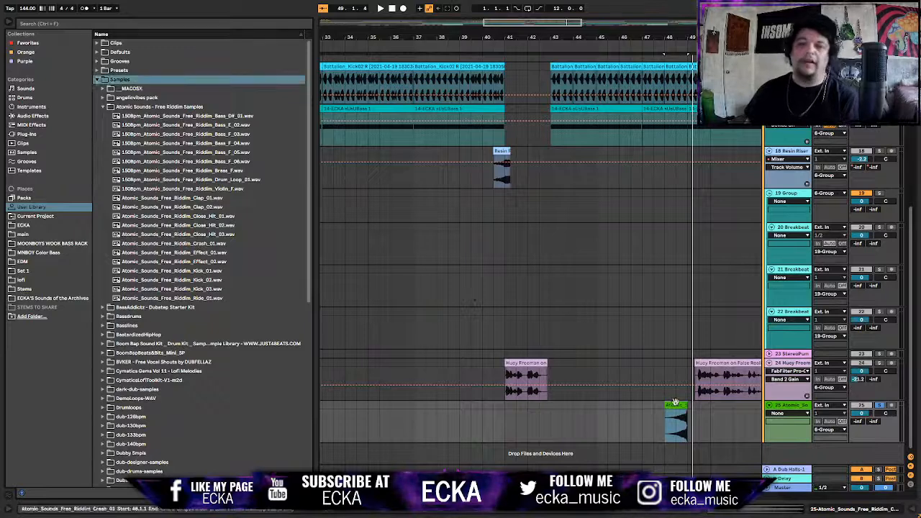
Reverse the bar 48 crash clip, restore its previous direction, and close the clip view and browser
{"action": "double_click", "coordinate": [674, 406]}
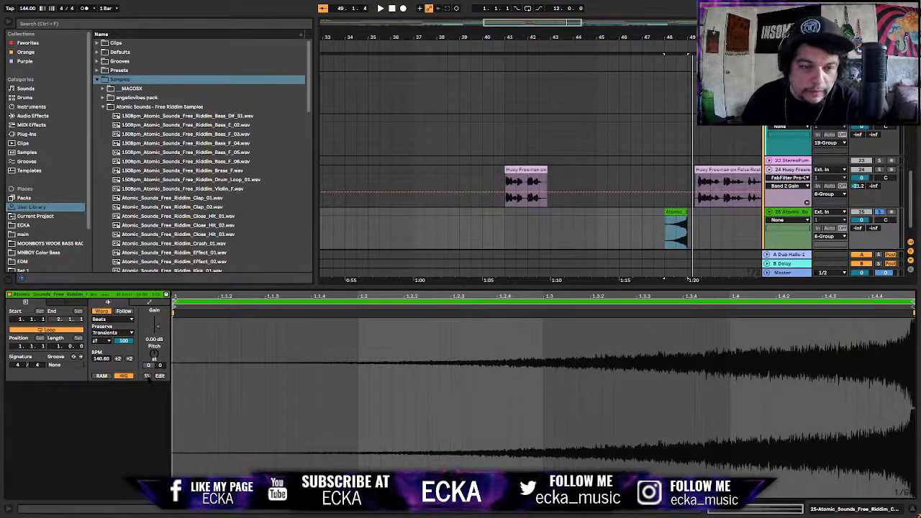
{"action": "left_click", "coordinate": [146, 376]}
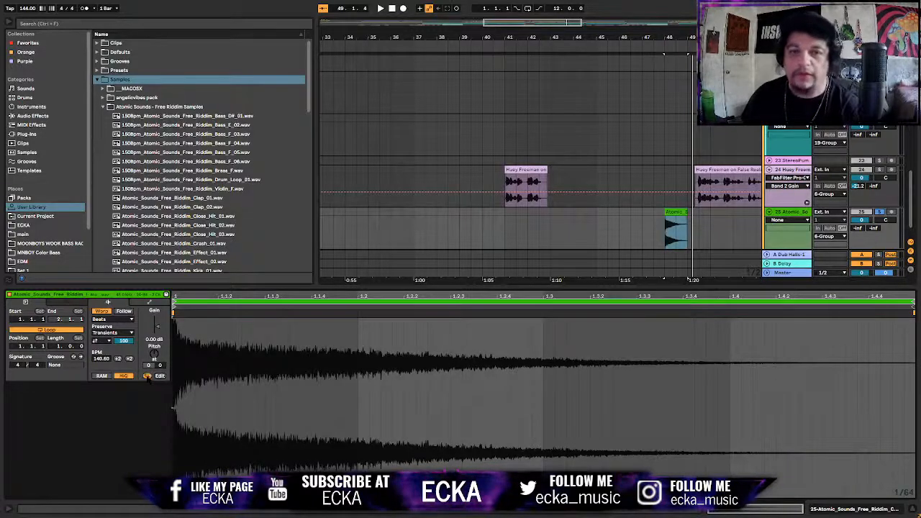
{"action": "left_click", "coordinate": [147, 375]}
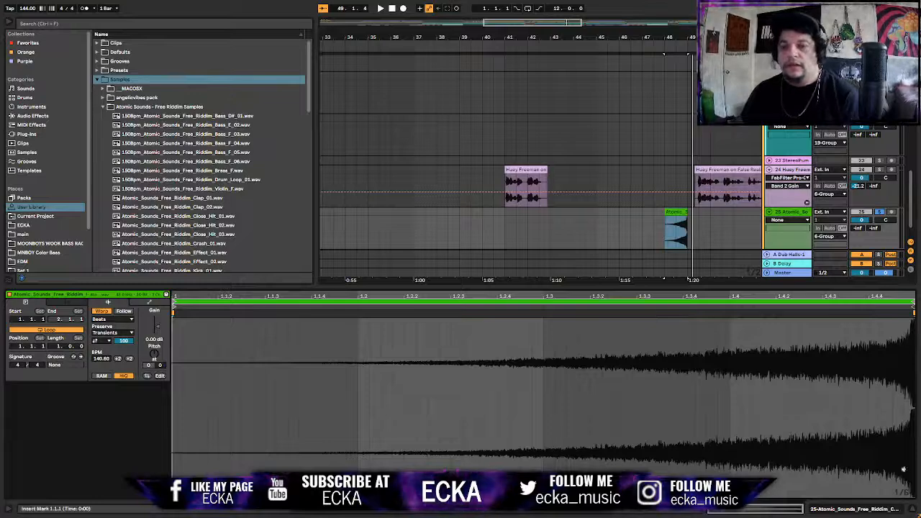
{"action": "left_click", "coordinate": [912, 509]}
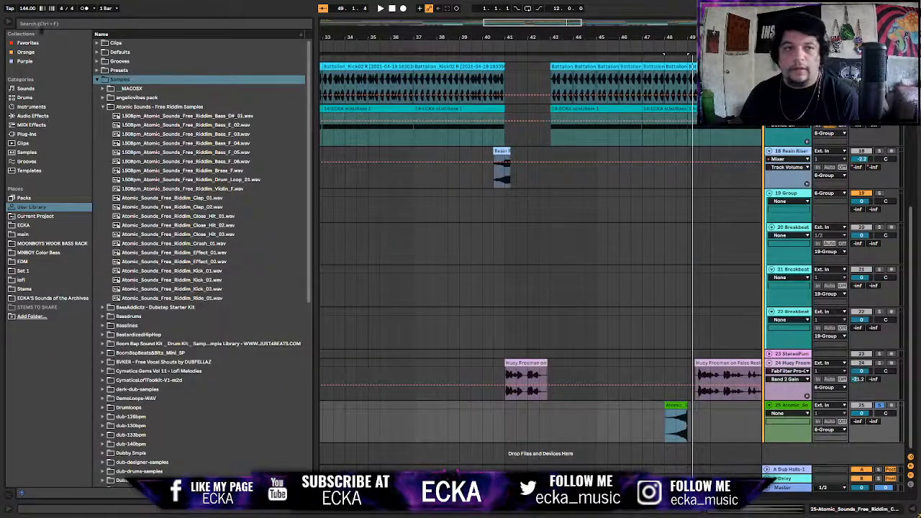
{"action": "left_click", "coordinate": [8, 22]}
Audition sub bass track 17 soloed from bar 49 and stop playback
{"action": "scroll", "coordinate": [467, 203], "scroll_direction": "up", "scroll_amount": 4}
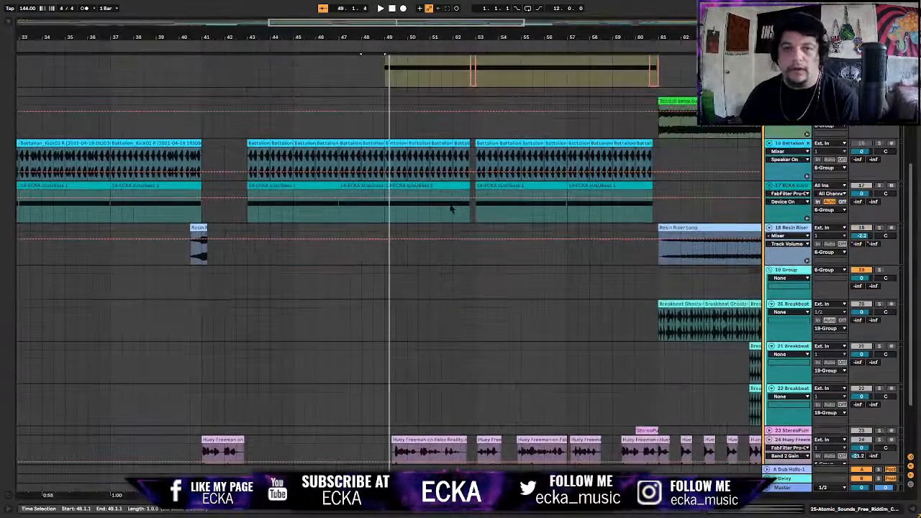
{"action": "scroll", "coordinate": [392, 187], "scroll_direction": "down", "scroll_amount": 1}
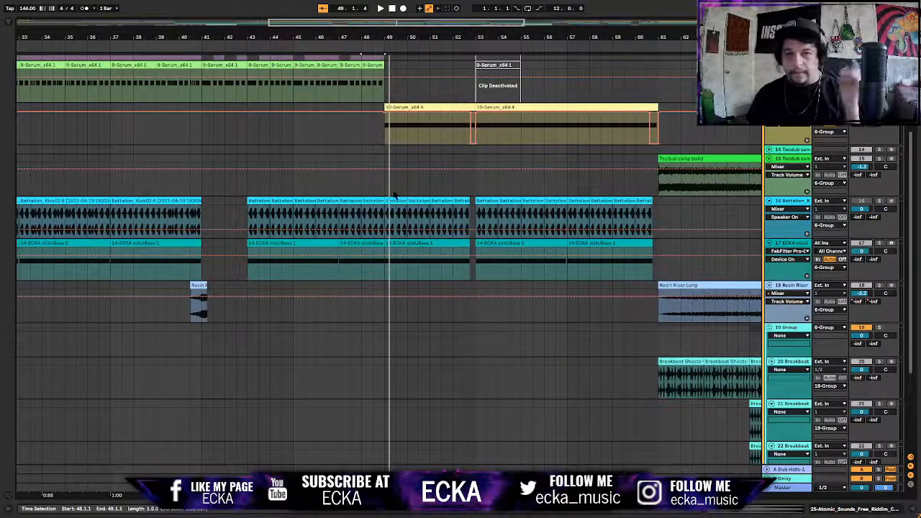
{"action": "scroll", "coordinate": [396, 194], "scroll_direction": "down", "scroll_amount": 3}
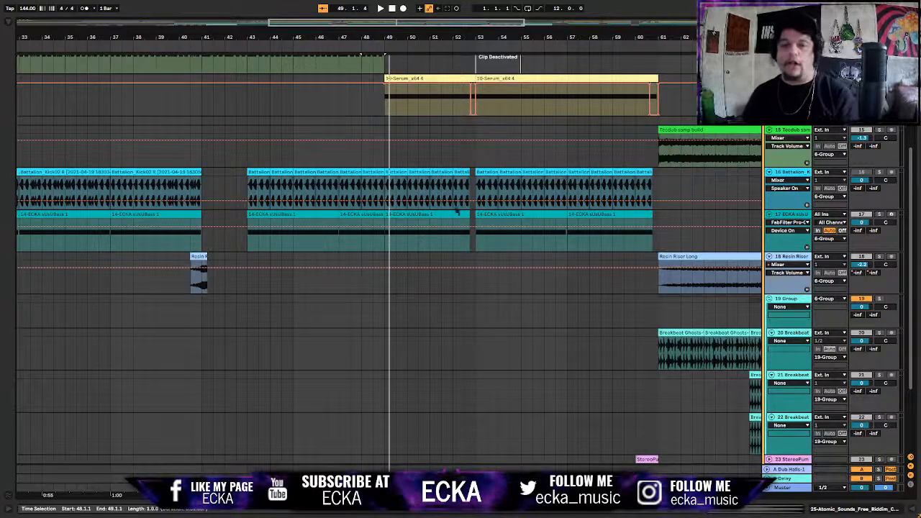
{"action": "left_click", "coordinate": [405, 214]}
{"action": "key", "text": "space"}
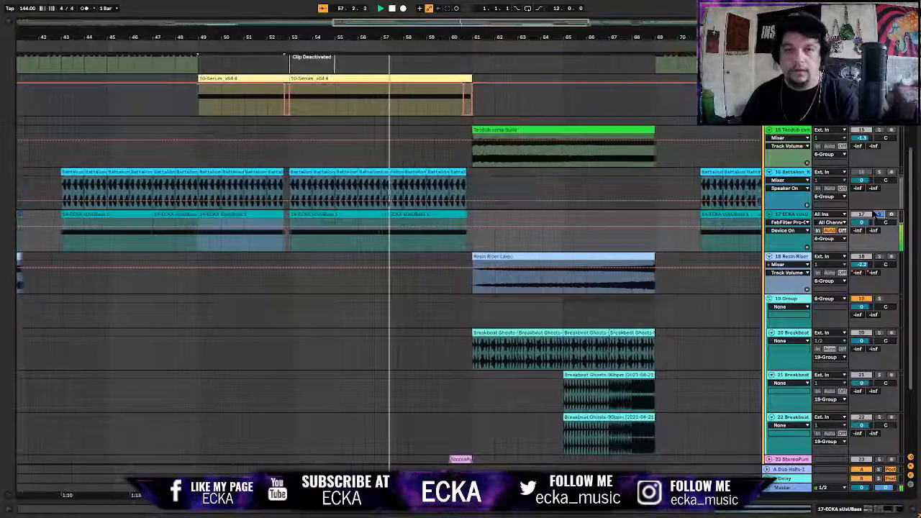
{"action": "key", "text": "space"}
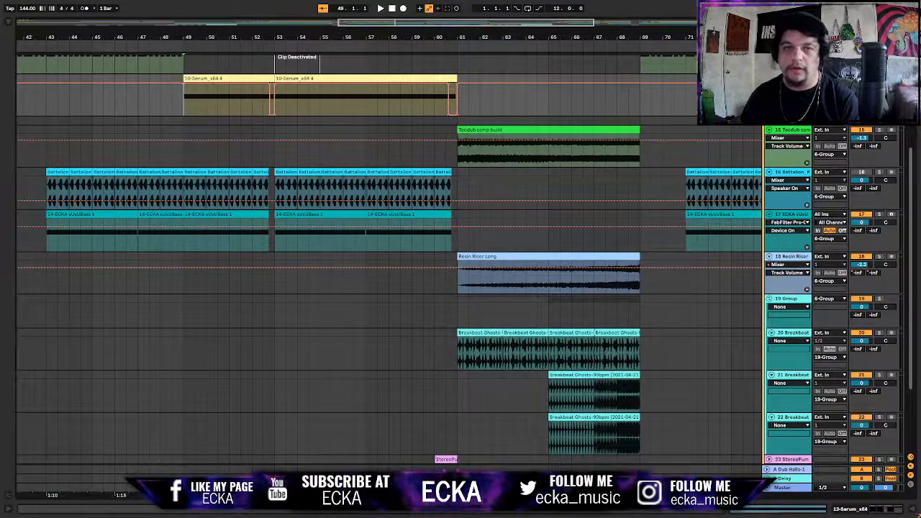
Play the full mix from bar 49 through the bar 61 build and the bar 69 drop, examining the tracks along the way
{"action": "key", "text": "space"}
{"action": "scroll", "coordinate": [687, 144], "scroll_direction": "down", "scroll_amount": 2}
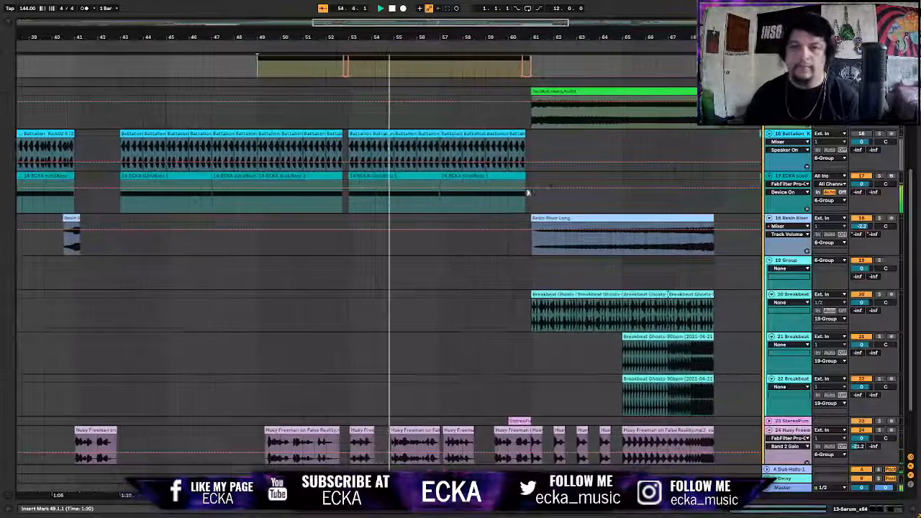
{"action": "scroll", "coordinate": [525, 189], "scroll_direction": "up", "scroll_amount": 6}
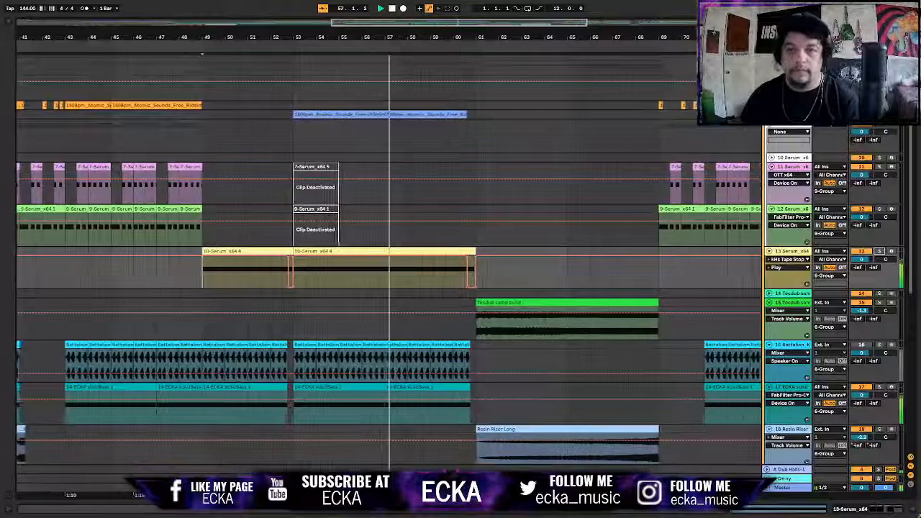
{"action": "scroll", "coordinate": [596, 170], "scroll_direction": "down", "scroll_amount": 2}
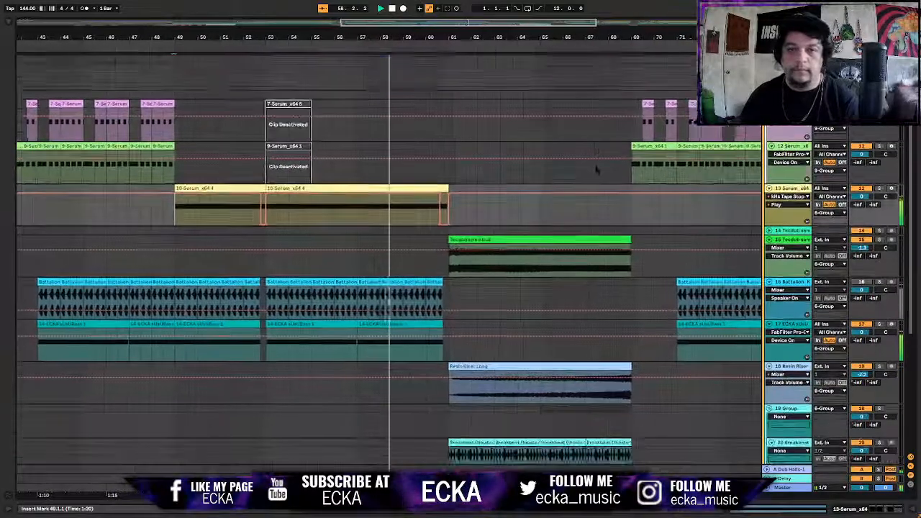
{"action": "scroll", "coordinate": [597, 168], "scroll_direction": "down", "scroll_amount": 2}
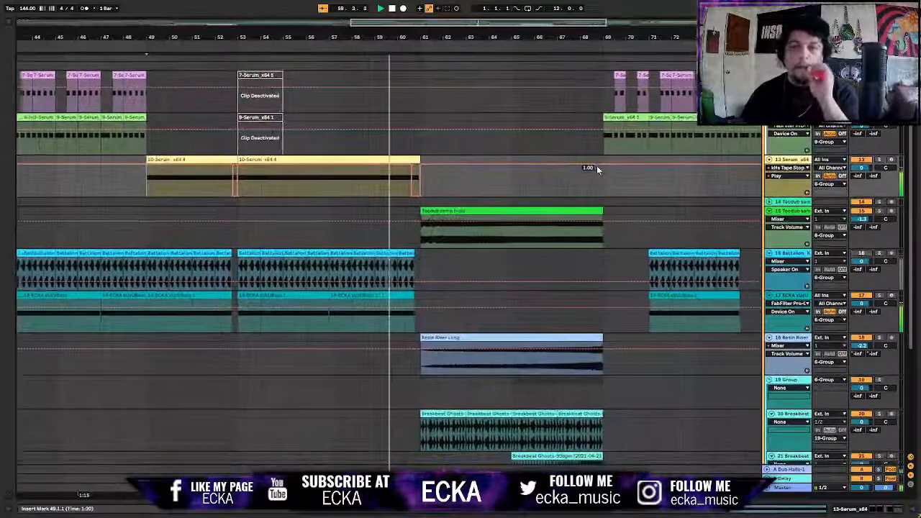
{"action": "scroll", "coordinate": [597, 165], "scroll_direction": "down", "scroll_amount": 1}
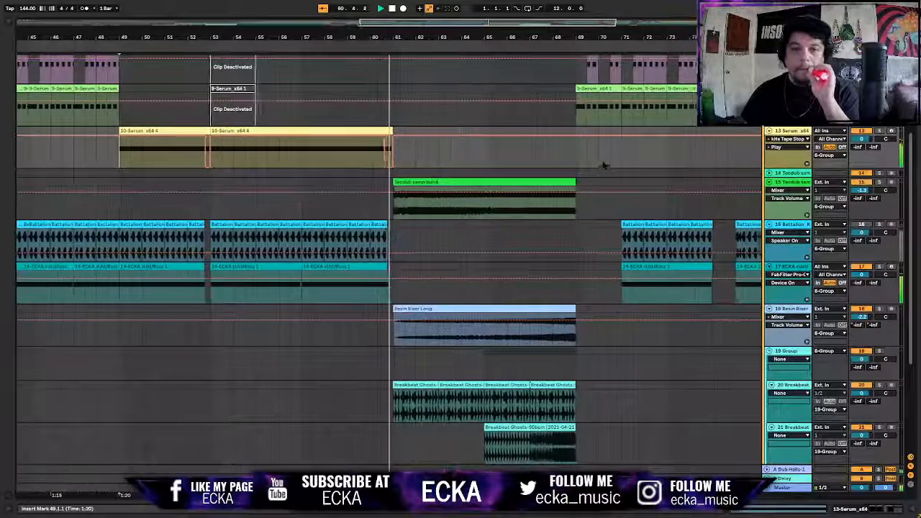
{"action": "scroll", "coordinate": [601, 167], "scroll_direction": "down", "scroll_amount": 2}
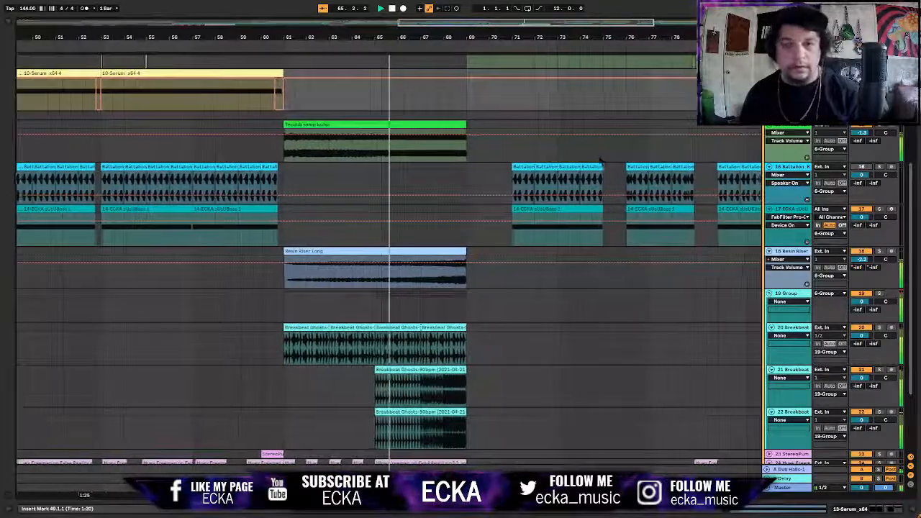
{"action": "scroll", "coordinate": [453, 90], "scroll_direction": "up", "scroll_amount": 4}
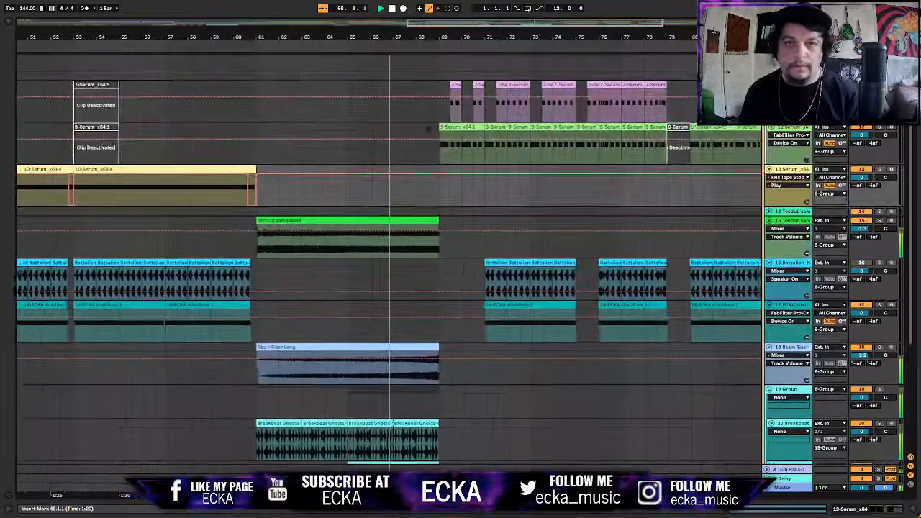
{"action": "scroll", "coordinate": [391, 135], "scroll_direction": "up", "scroll_amount": 4}
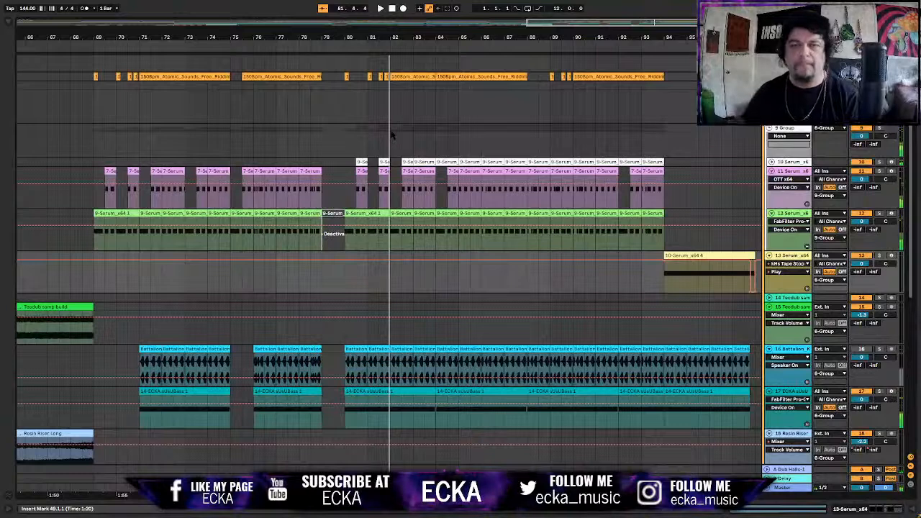
Unfold track 10 and open its Serum instrument with the BS Phase_Riddim patch
{"action": "left_click", "coordinate": [351, 162]}
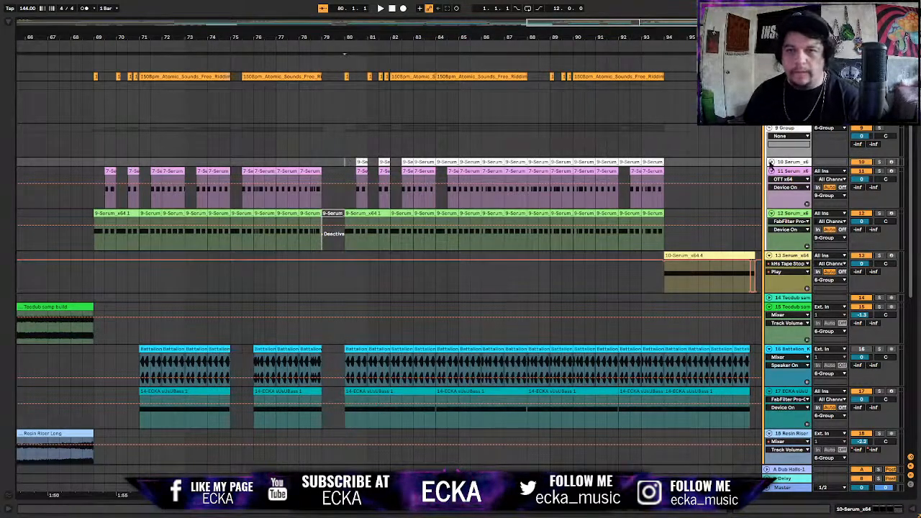
{"action": "left_click", "coordinate": [771, 164]}
{"action": "double_click", "coordinate": [789, 163]}
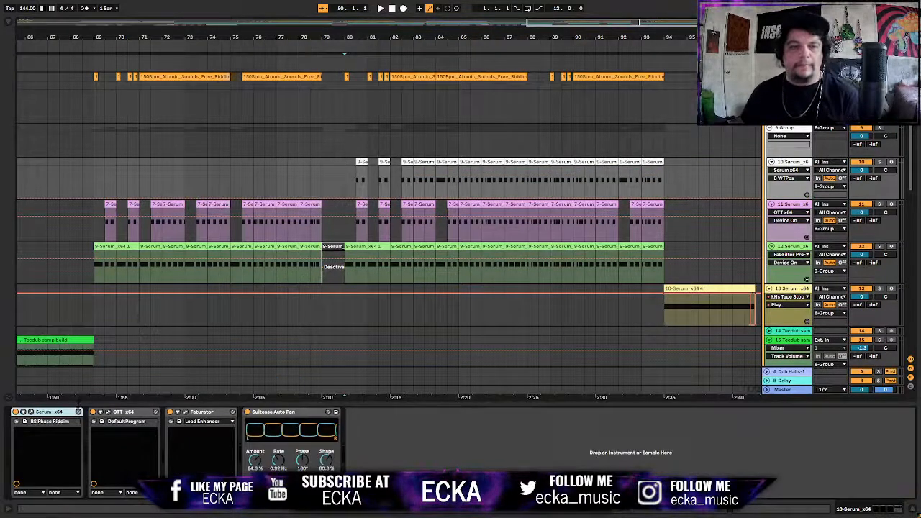
{"action": "left_click", "coordinate": [30, 412]}
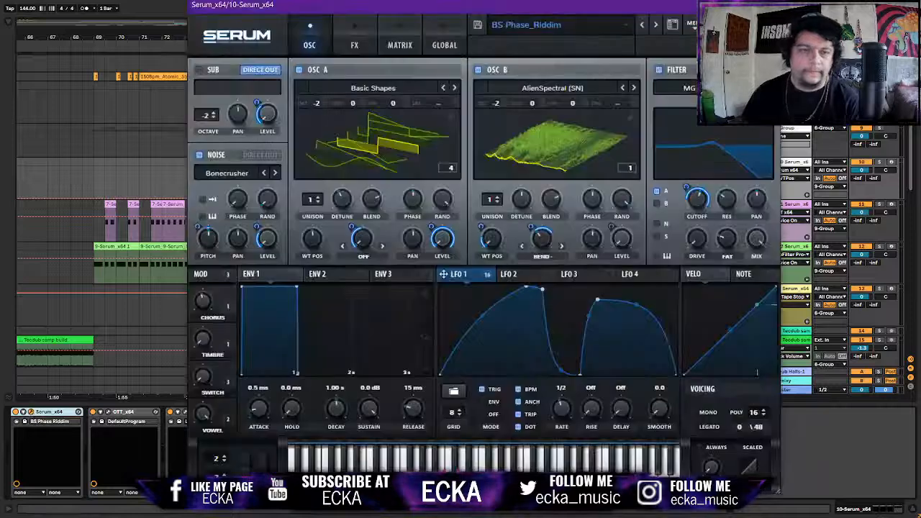
Solo track 10 and audition it from the bar 82 clip while examining the Serum oscillators, noise, filter and LFO 1
{"action": "left_click", "coordinate": [878, 162]}
{"action": "left_click_drag", "start_coordinate": [601, 10], "coordinate": [558, 244]}
{"action": "left_click", "coordinate": [361, 162]}
{"action": "key", "text": "space"}
{"action": "left_click_drag", "start_coordinate": [410, 245], "coordinate": [422, 69]}
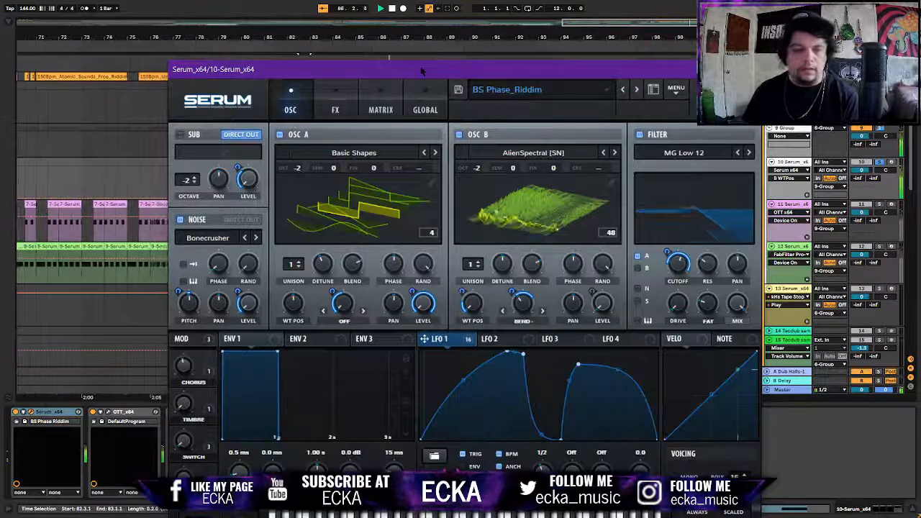
{"action": "left_click_drag", "start_coordinate": [422, 72], "coordinate": [430, 25]}
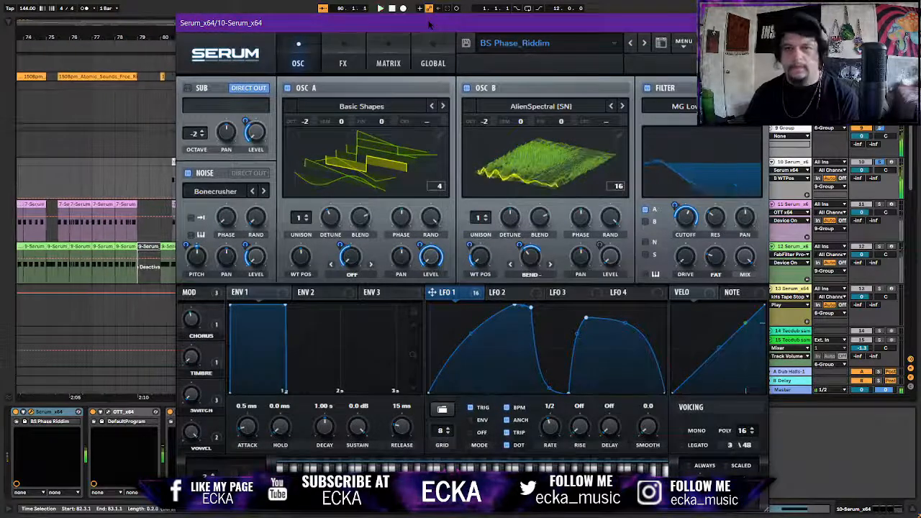
{"action": "key", "text": "space"}
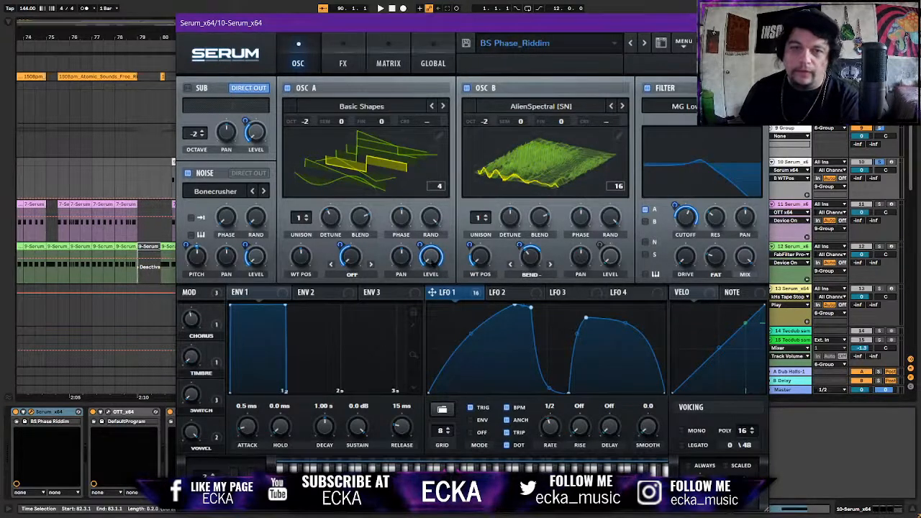
{"action": "mouse_move", "coordinate": [429, 261]}
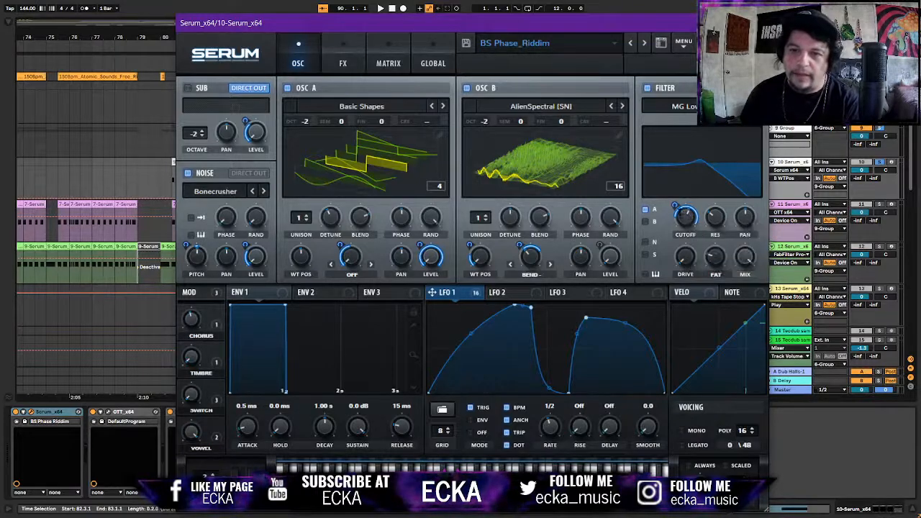
{"action": "key", "text": "space"}
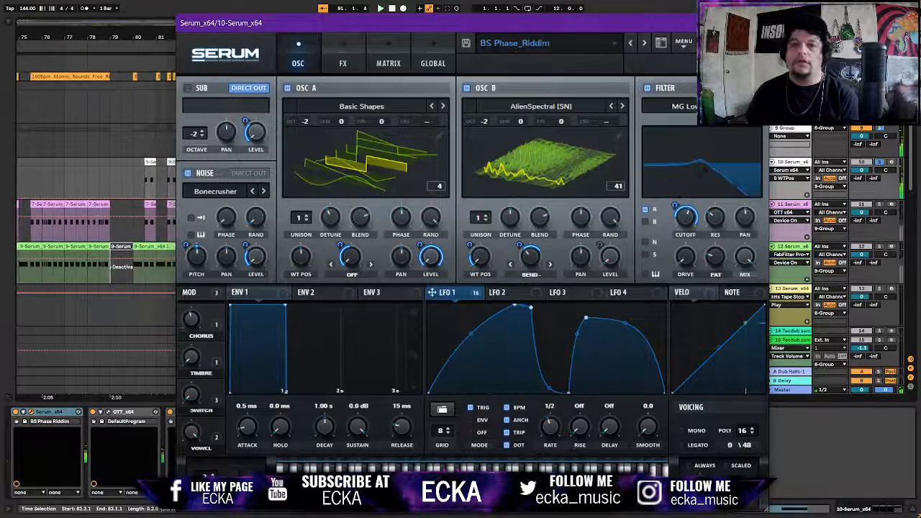
Examine the BS Phase_Riddim effects chain in Serum, from EQ, distortion and flanger through filter, compressor, delay and chorus
{"action": "left_click", "coordinate": [349, 63]}
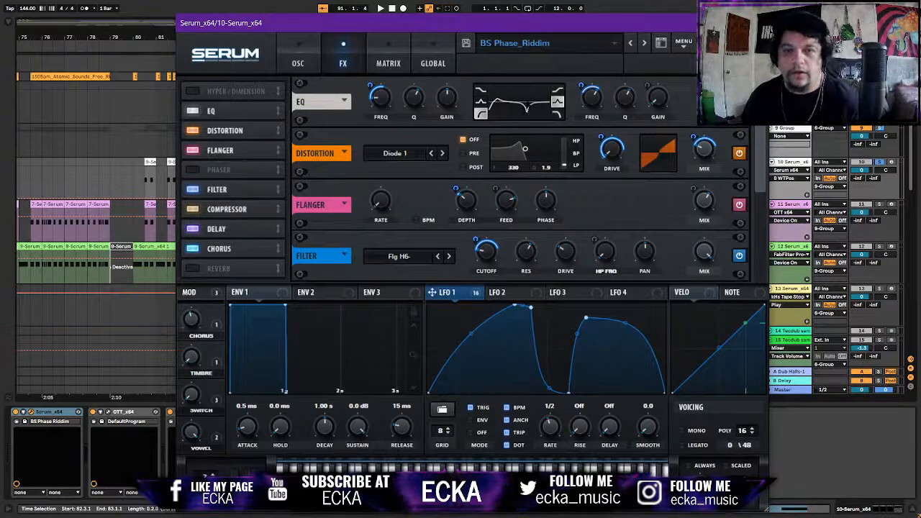
{"action": "left_click", "coordinate": [294, 53]}
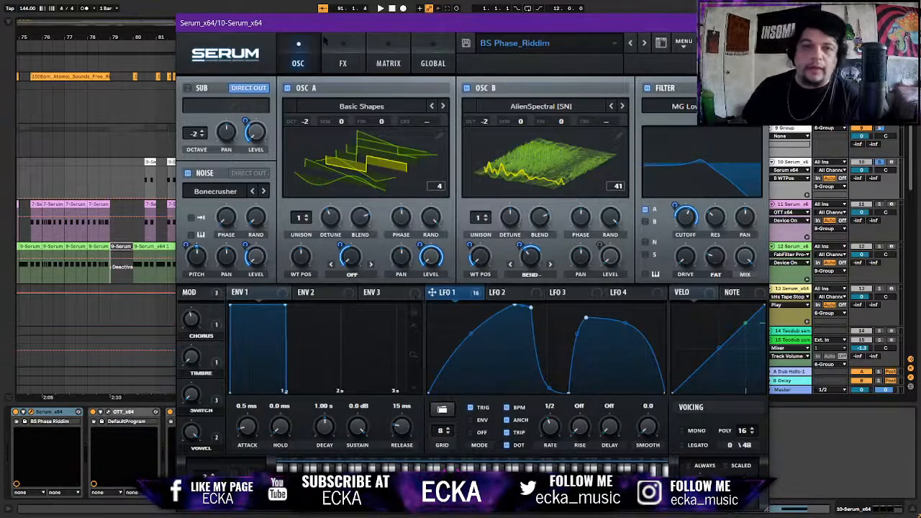
{"action": "left_click", "coordinate": [343, 60]}
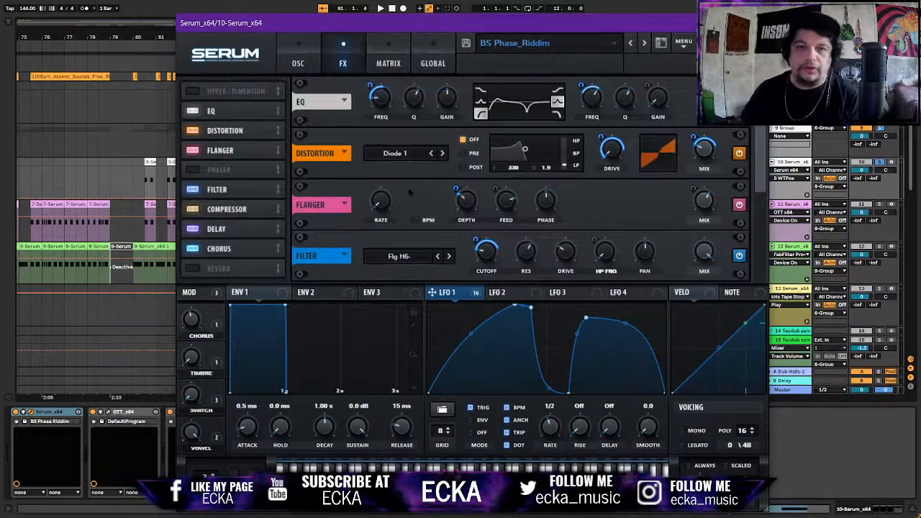
{"action": "mouse_move", "coordinate": [760, 170]}
{"action": "left_mouse_down"}
{"action": "mouse_move", "coordinate": [762, 263]}
{"action": "mouse_move", "coordinate": [760, 168]}
{"action": "left_mouse_up"}
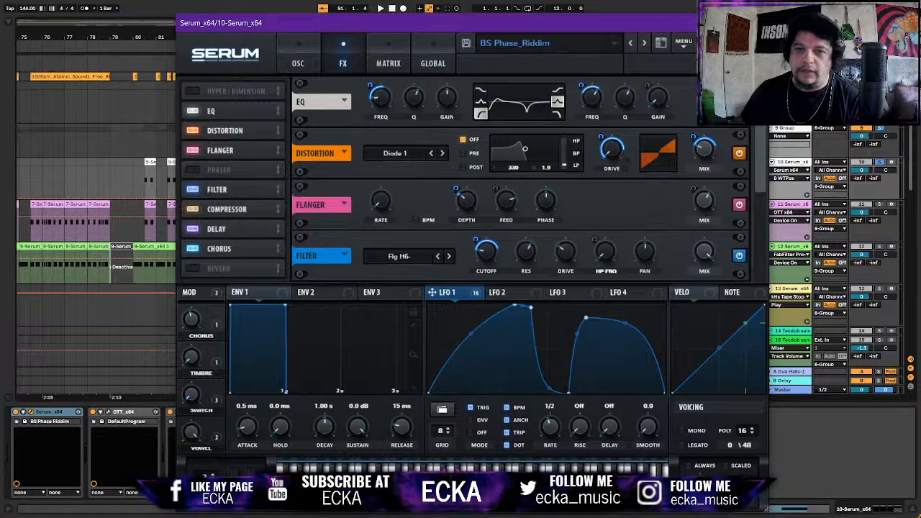
{"action": "mouse_move", "coordinate": [703, 151]}
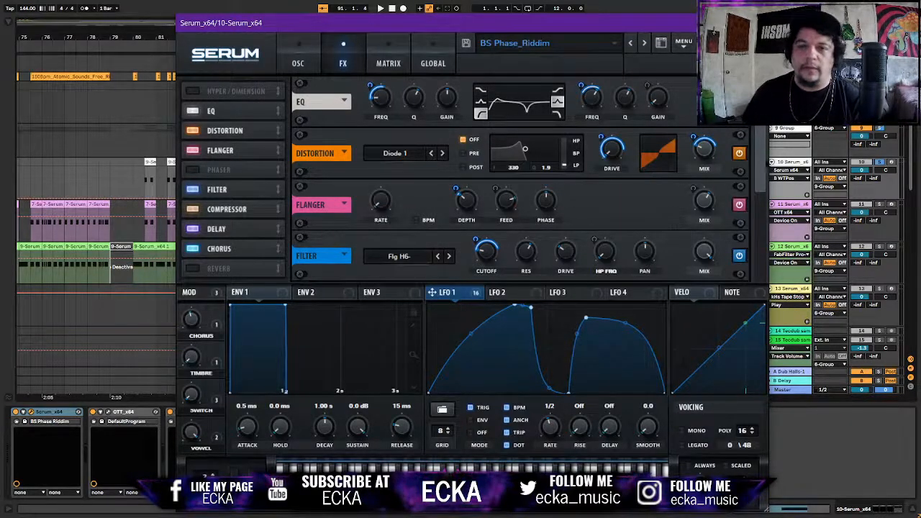
{"action": "left_click_drag", "start_coordinate": [763, 160], "coordinate": [765, 252]}
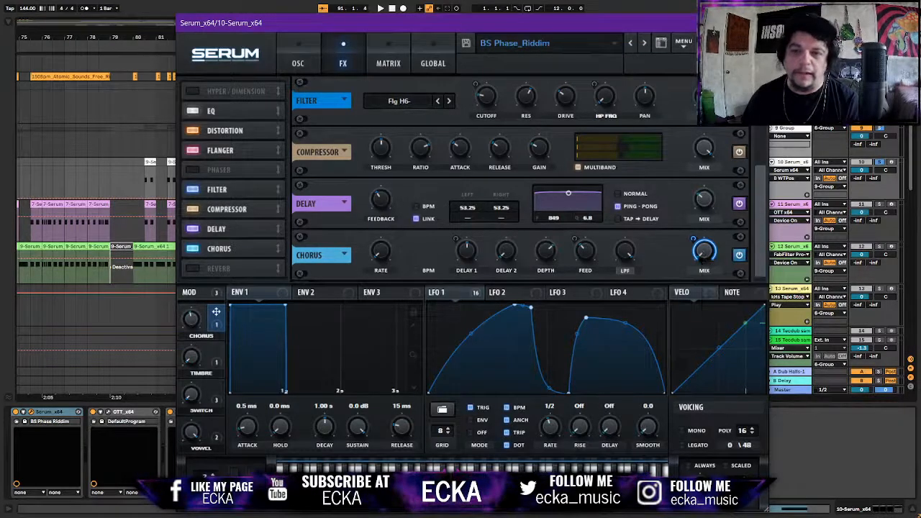
Audition soloed track 10 while examining the macro assignments on the Serum effects, and close the Serum window
{"action": "key", "text": "space"}
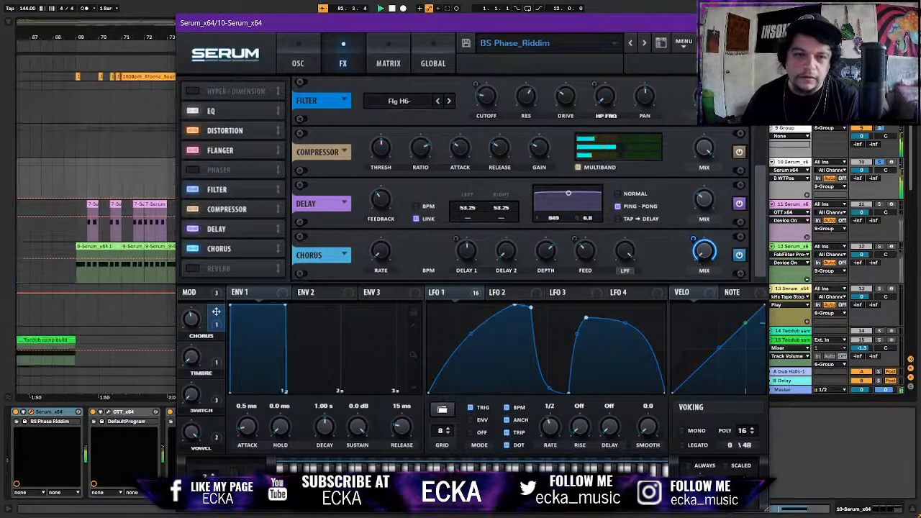
{"action": "mouse_move", "coordinate": [692, 240]}
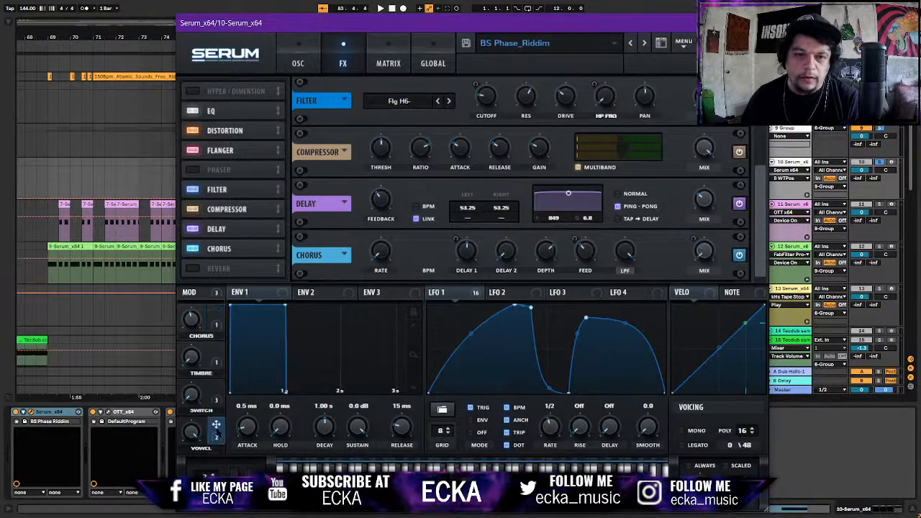
{"action": "scroll", "coordinate": [754, 208], "scroll_direction": "up", "scroll_amount": 3}
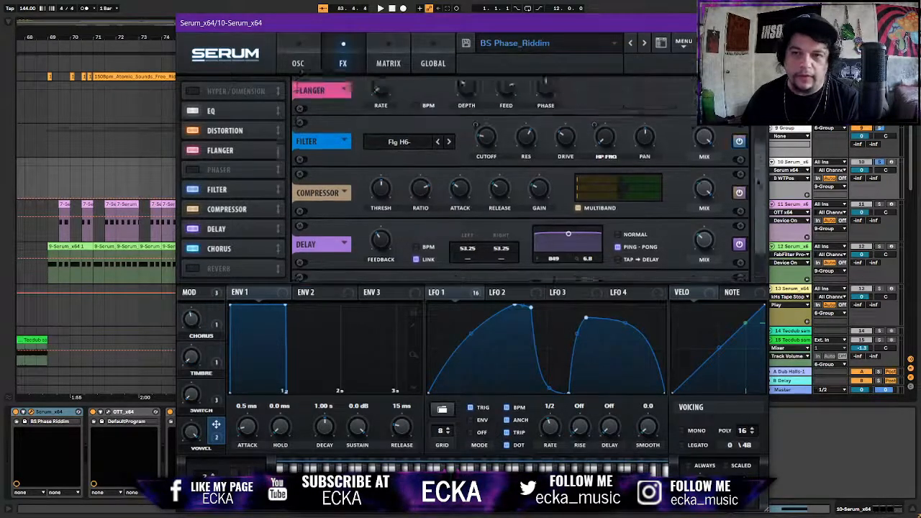
{"action": "scroll", "coordinate": [759, 202], "scroll_direction": "up", "scroll_amount": 2}
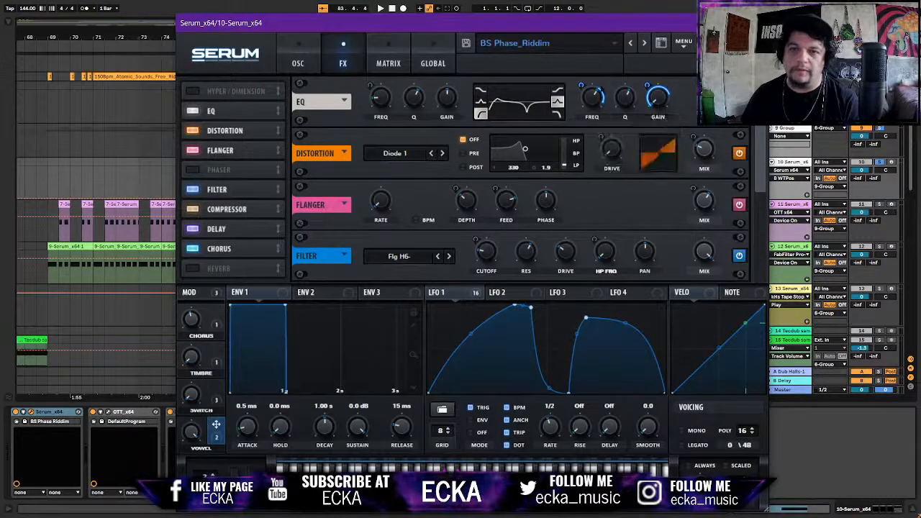
{"action": "key", "text": "space"}
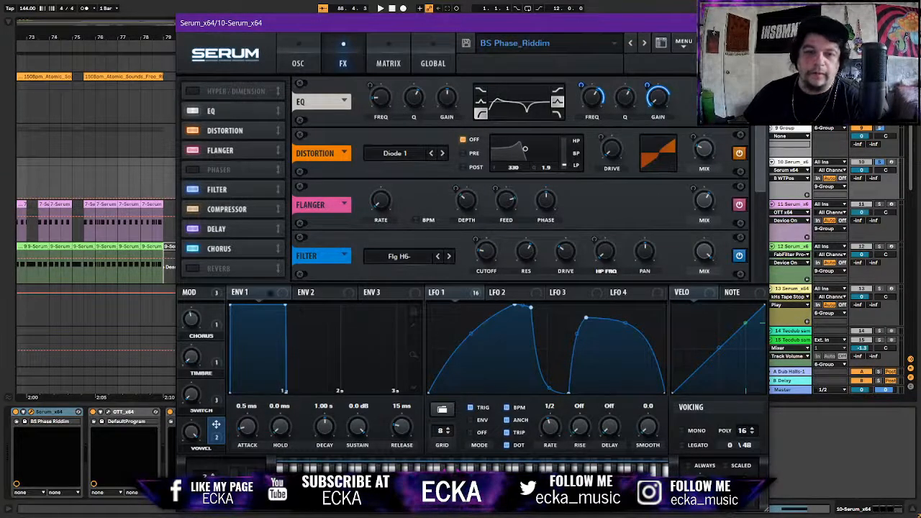
{"action": "left_click", "coordinate": [303, 55]}
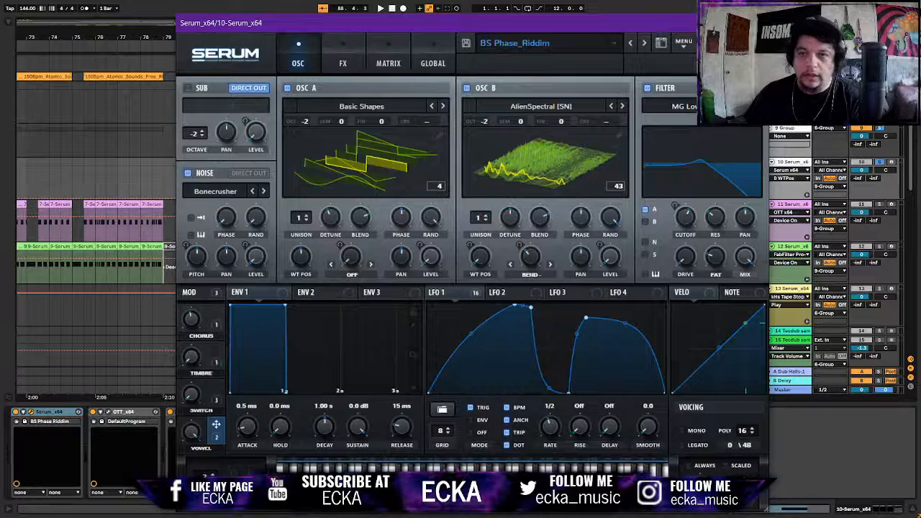
{"action": "left_click", "coordinate": [757, 23]}
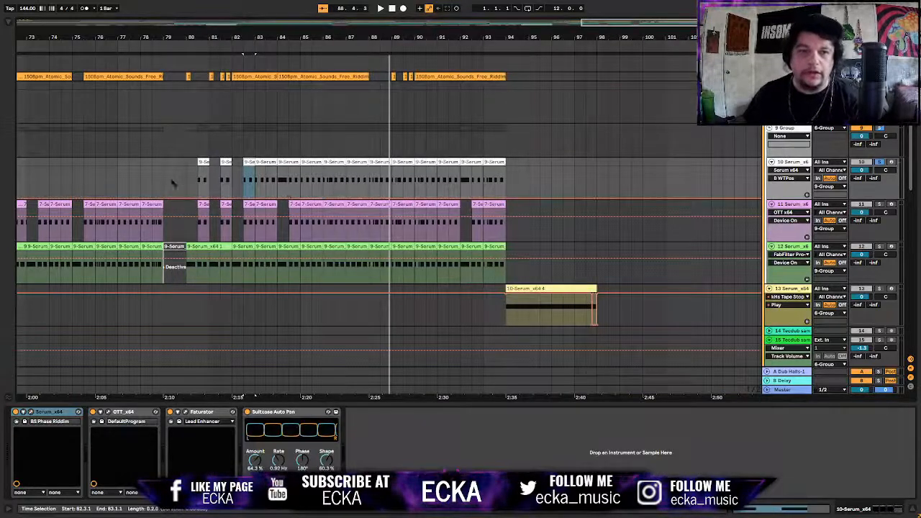
Play the full mix from bar 79 through the outro vocal, examining all tracks, and return the stopped playhead to bar 1
{"action": "key", "text": "space"}
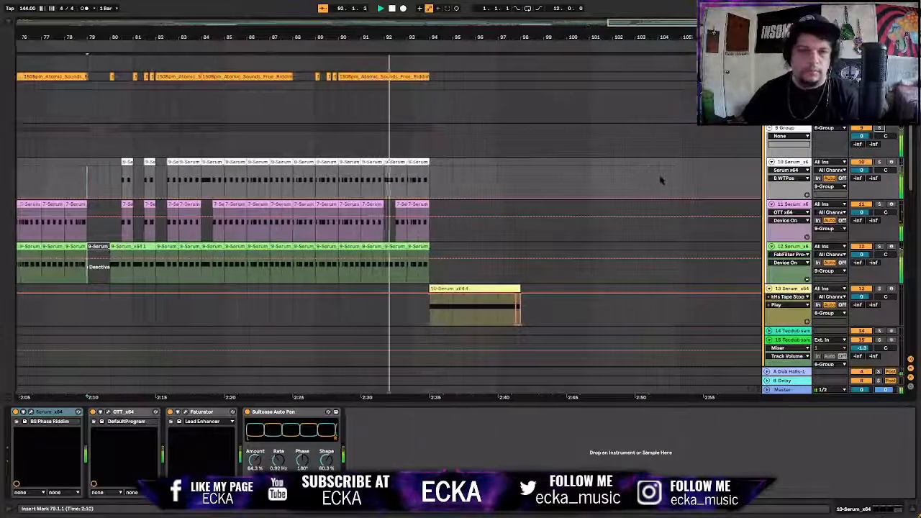
{"action": "scroll", "coordinate": [526, 212], "scroll_direction": "down", "scroll_amount": 5}
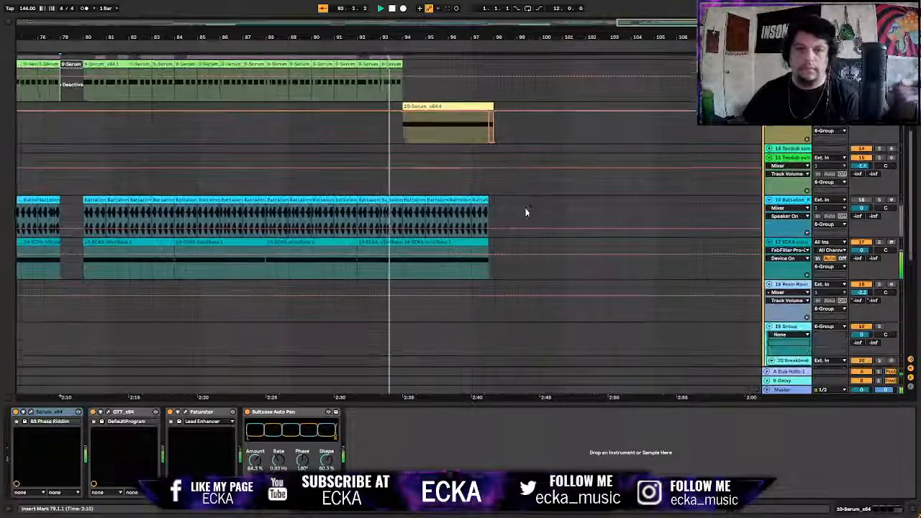
{"action": "scroll", "coordinate": [526, 212], "scroll_direction": "down", "scroll_amount": 7}
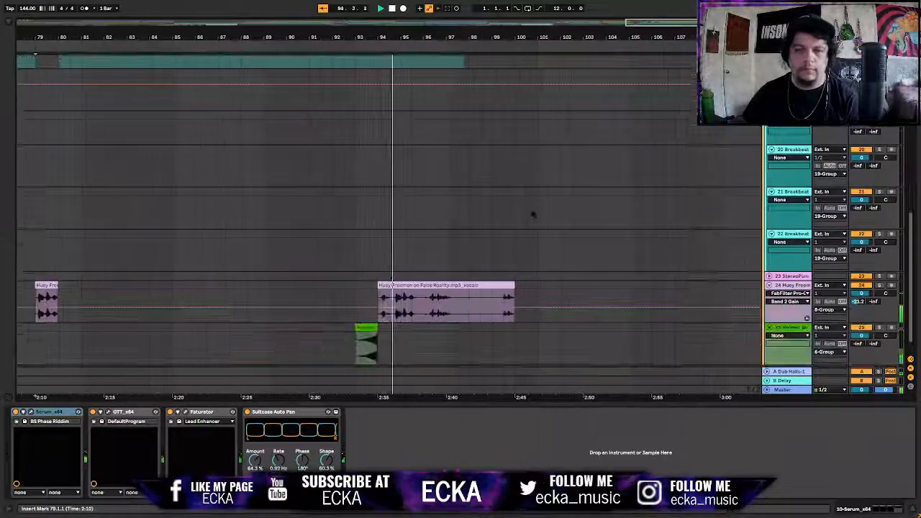
{"action": "scroll", "coordinate": [533, 213], "scroll_direction": "up", "scroll_amount": 1}
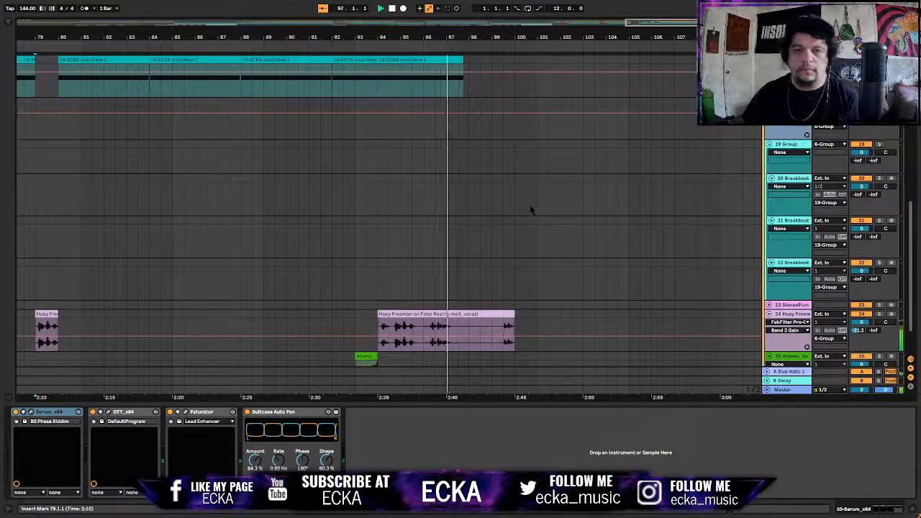
{"action": "scroll", "coordinate": [532, 210], "scroll_direction": "up", "scroll_amount": 3}
{"action": "scroll", "coordinate": [543, 202], "scroll_direction": "up", "scroll_amount": 5}
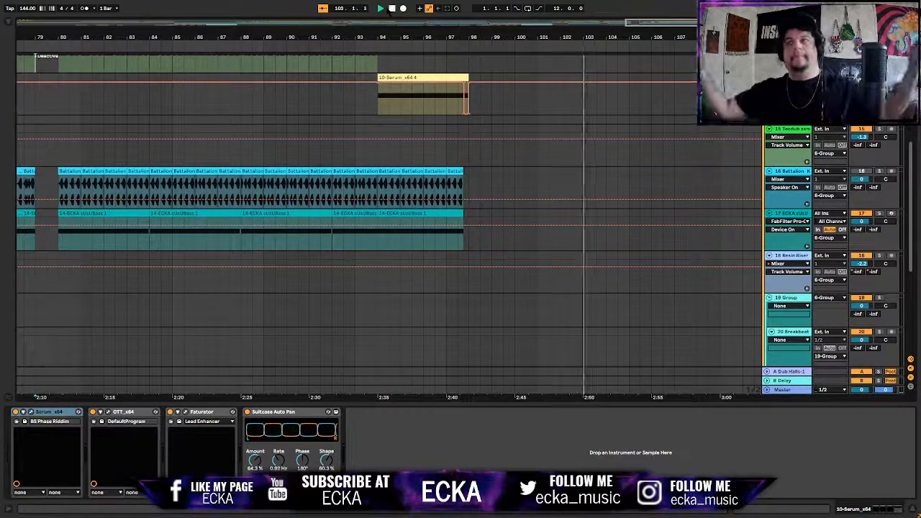
{"action": "left_click", "coordinate": [391, 8]}
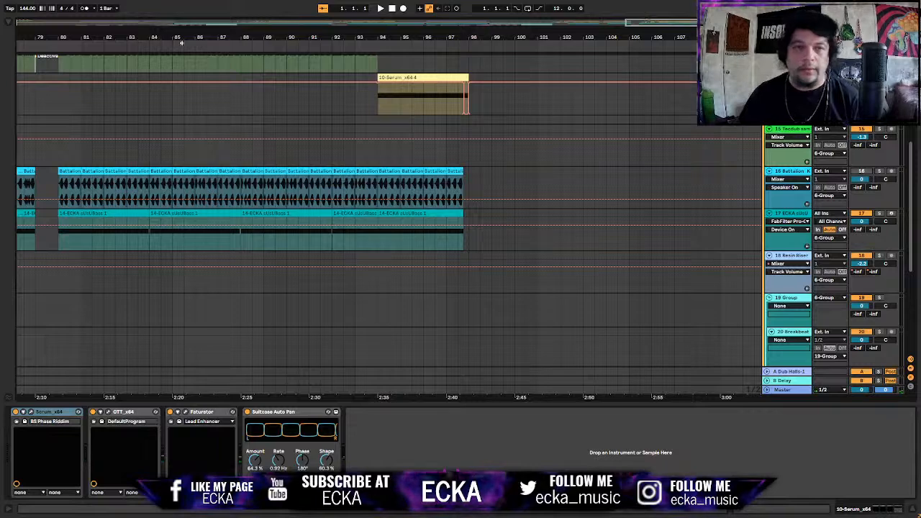
Fit the whole arrangement from bar 1 in view and hide the device view
{"action": "left_click", "coordinate": [22, 23]}
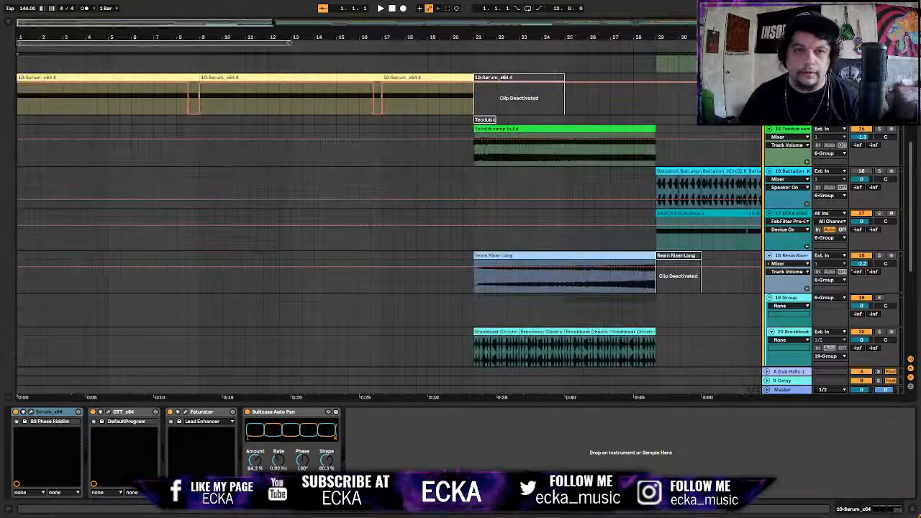
{"action": "left_click_drag", "start_coordinate": [272, 21], "coordinate": [799, 142]}
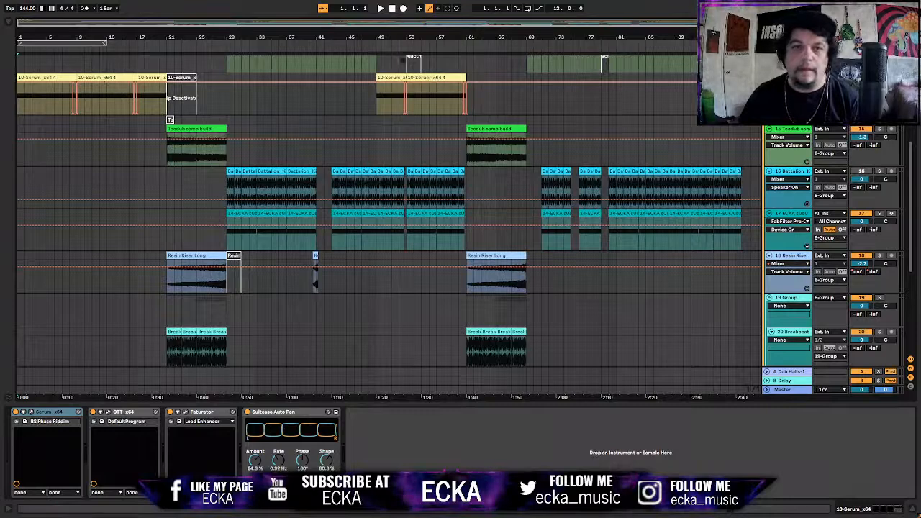
{"action": "left_click", "coordinate": [913, 508]}
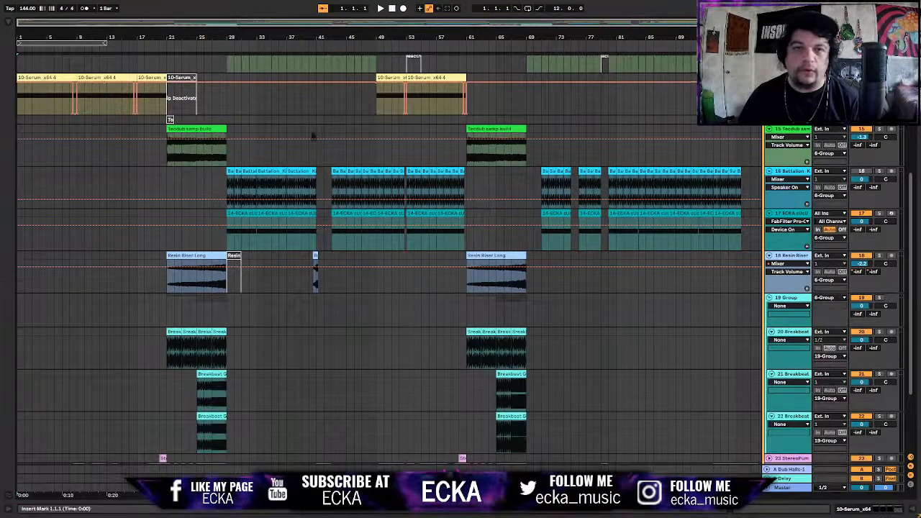
Fold the Battalion kick track 16, sub bass track 17 and breakbeat tracks 20, 21 and 22
{"action": "scroll", "coordinate": [316, 135], "scroll_direction": "up", "scroll_amount": 5}
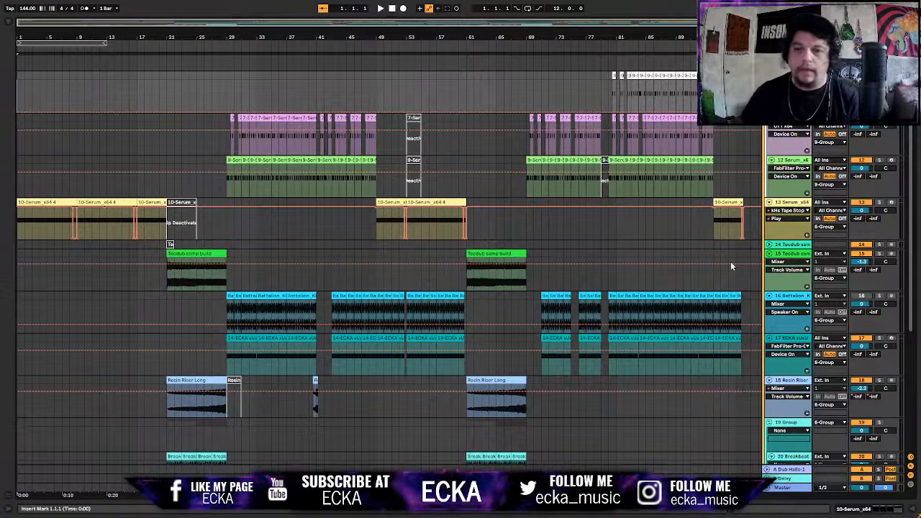
{"action": "left_click", "coordinate": [769, 296]}
{"action": "left_click", "coordinate": [769, 304]}
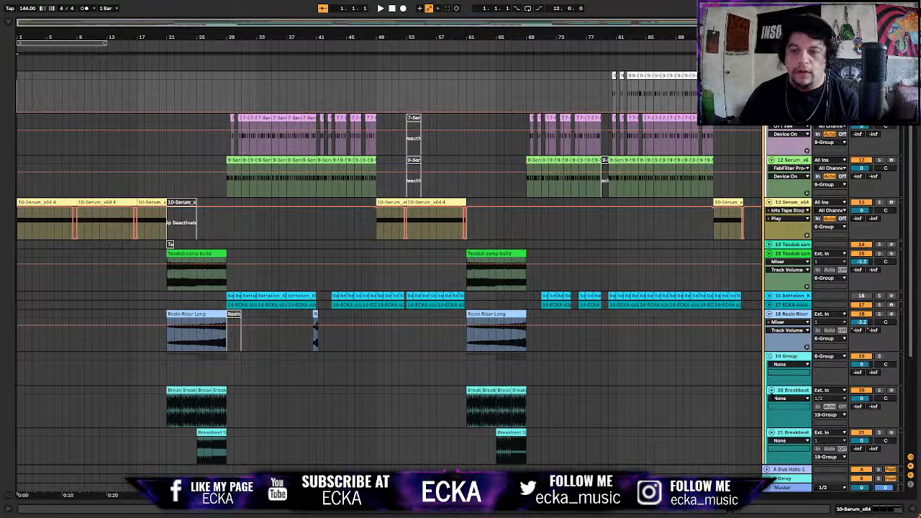
{"action": "left_click", "coordinate": [769, 390]}
{"action": "left_click", "coordinate": [770, 399]}
{"action": "left_click", "coordinate": [770, 407]}
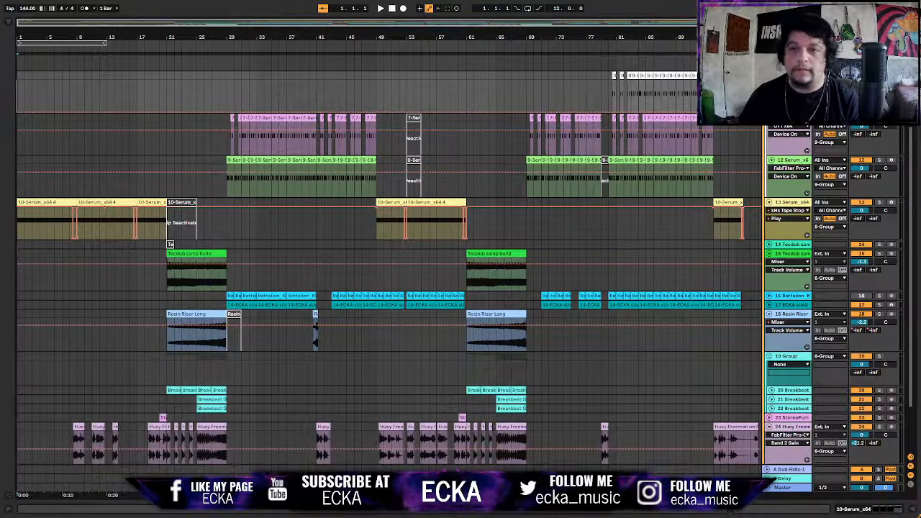
Fold tracks 8, 13, 15, 18 and 25 while the full arrangement plays from bar 1, and save the set
{"action": "scroll", "coordinate": [785, 148], "scroll_direction": "up", "scroll_amount": 5}
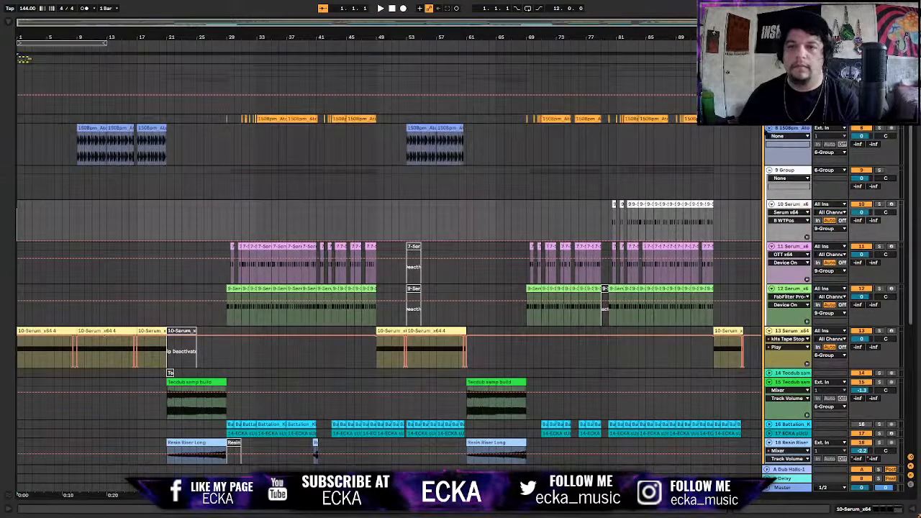
{"action": "left_click", "coordinate": [769, 128]}
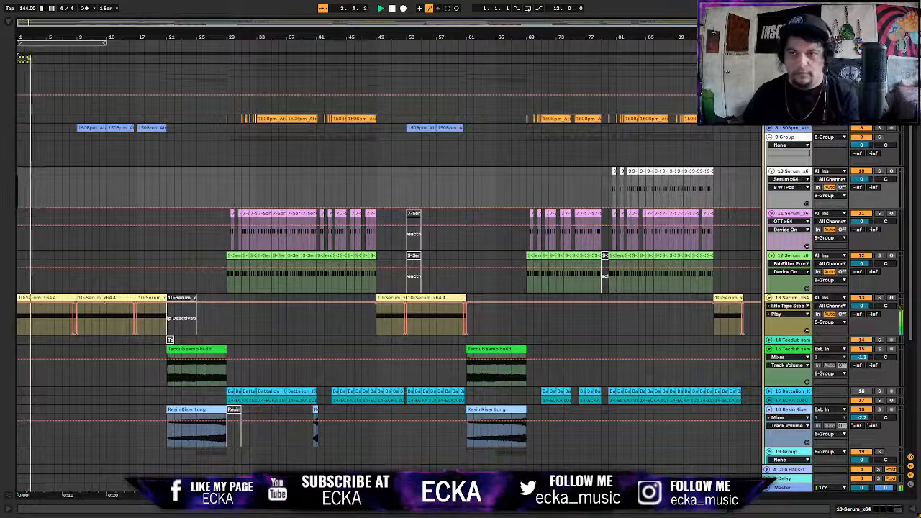
{"action": "scroll", "coordinate": [388, 273], "scroll_direction": "down", "scroll_amount": 1}
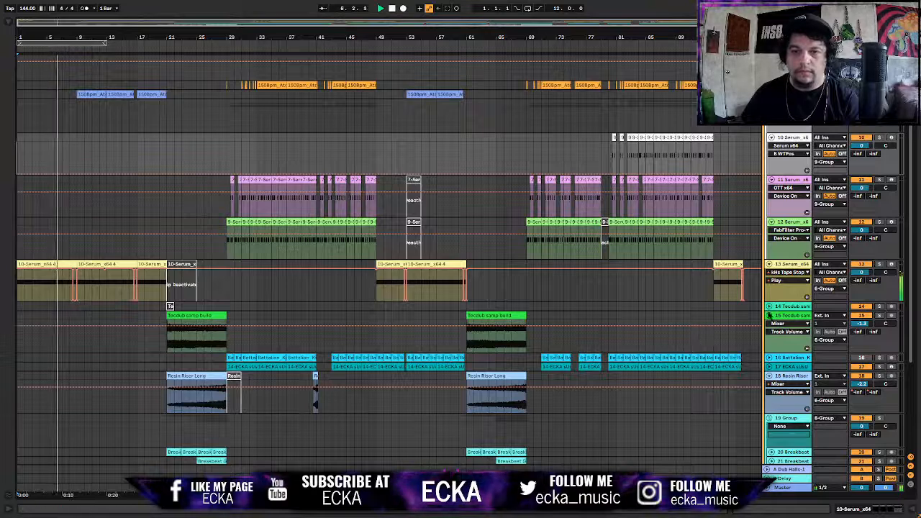
{"action": "scroll", "coordinate": [770, 316], "scroll_direction": "down", "scroll_amount": 1}
{"action": "left_click", "coordinate": [769, 264]}
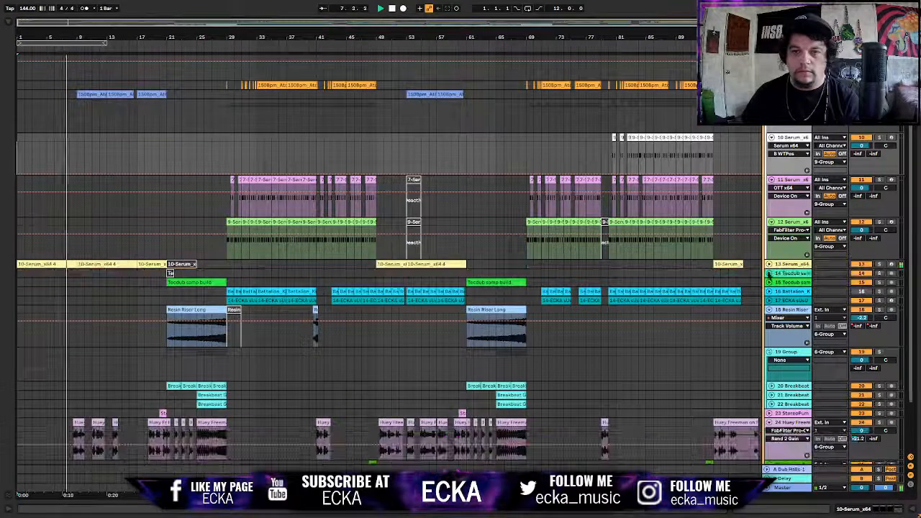
{"action": "left_click", "coordinate": [768, 309]}
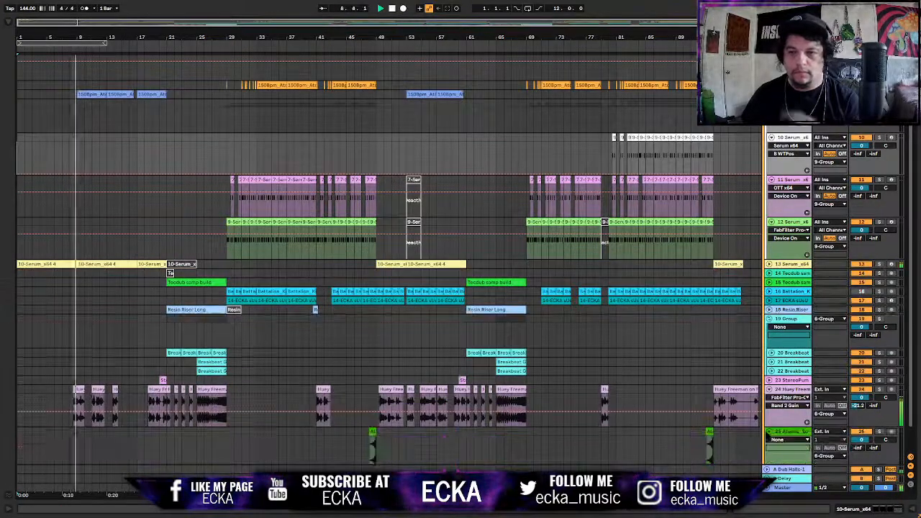
{"action": "left_click", "coordinate": [768, 431]}
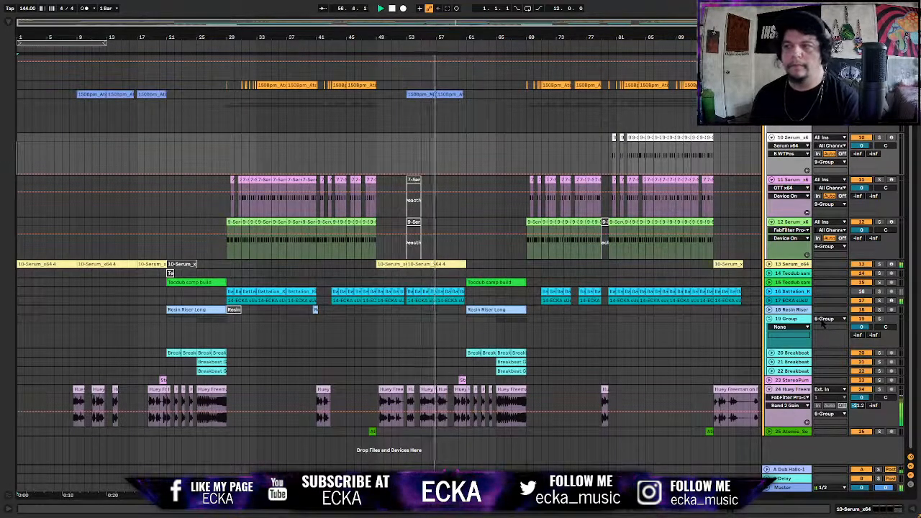
{"action": "key", "text": "ctrl+s"}
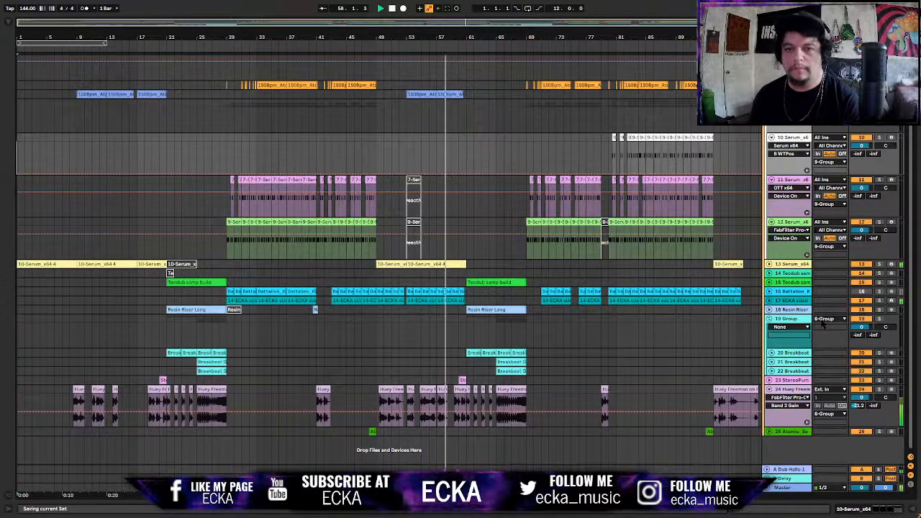